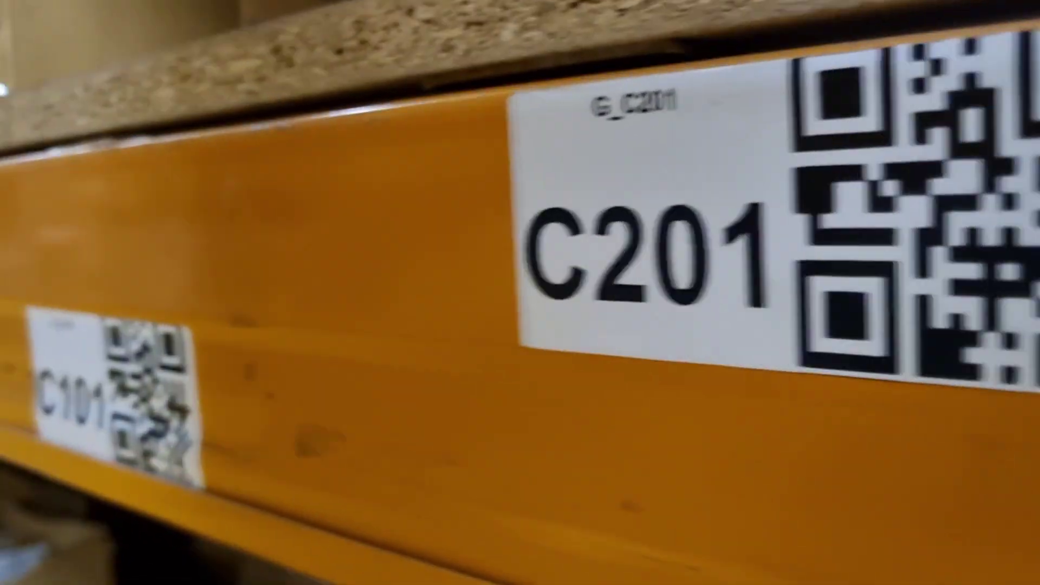
# Step: Complete the Lokáció formula's condition so that [azonosito_db] is compared with [_THISROW].[azonosito]
pyautogui.write('= [_')
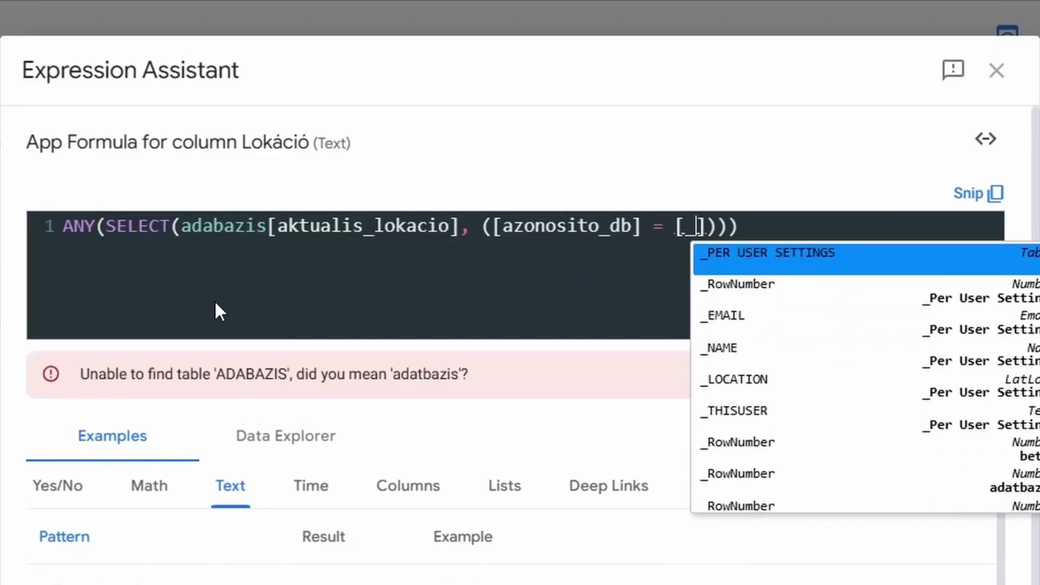
pyautogui.write('THISROW].[azo')
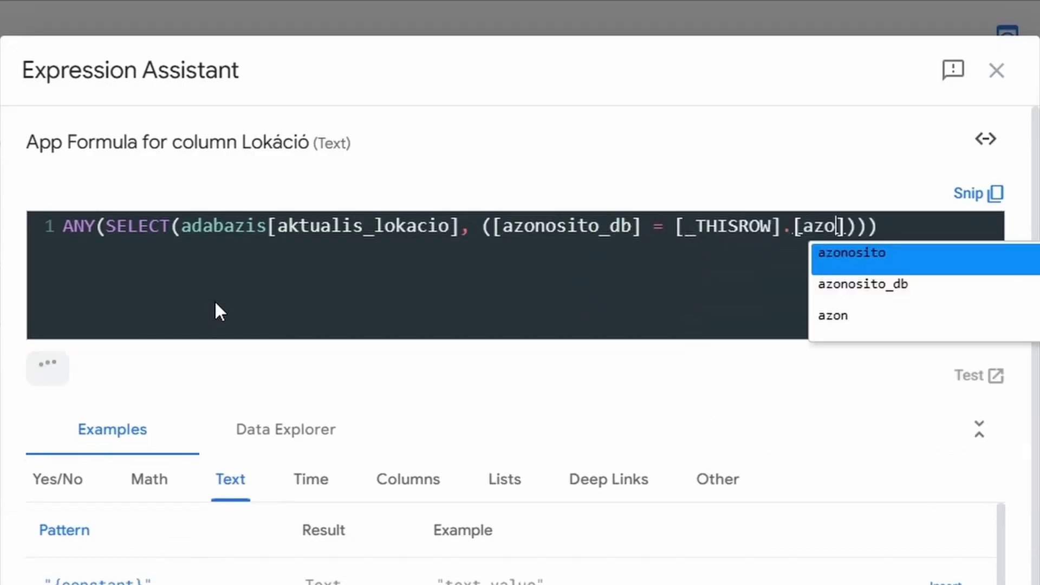
pyautogui.press('Return')
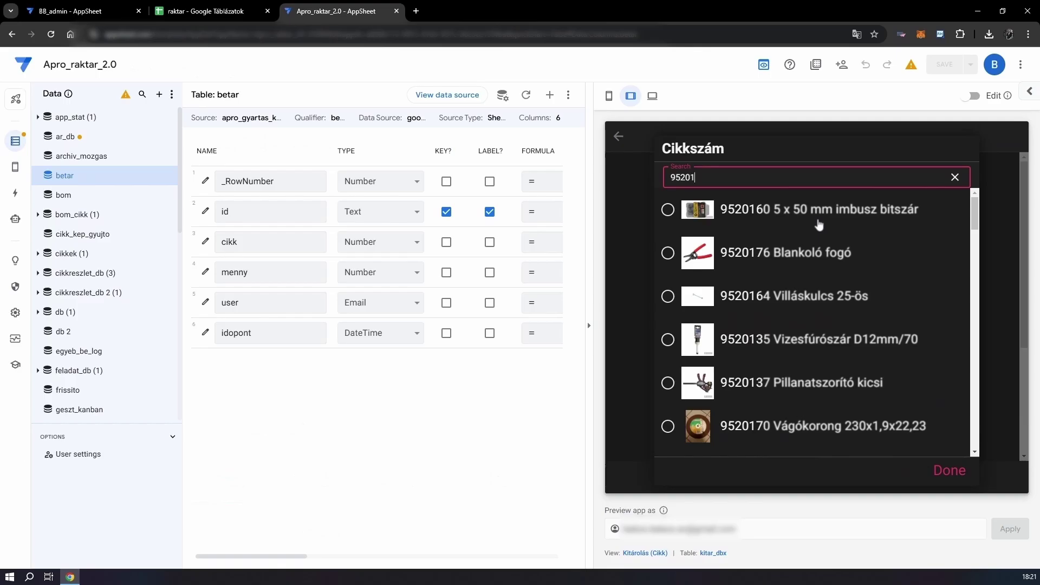
# Step: Search the Cikkszám list for item 9520175
pyautogui.write('75')
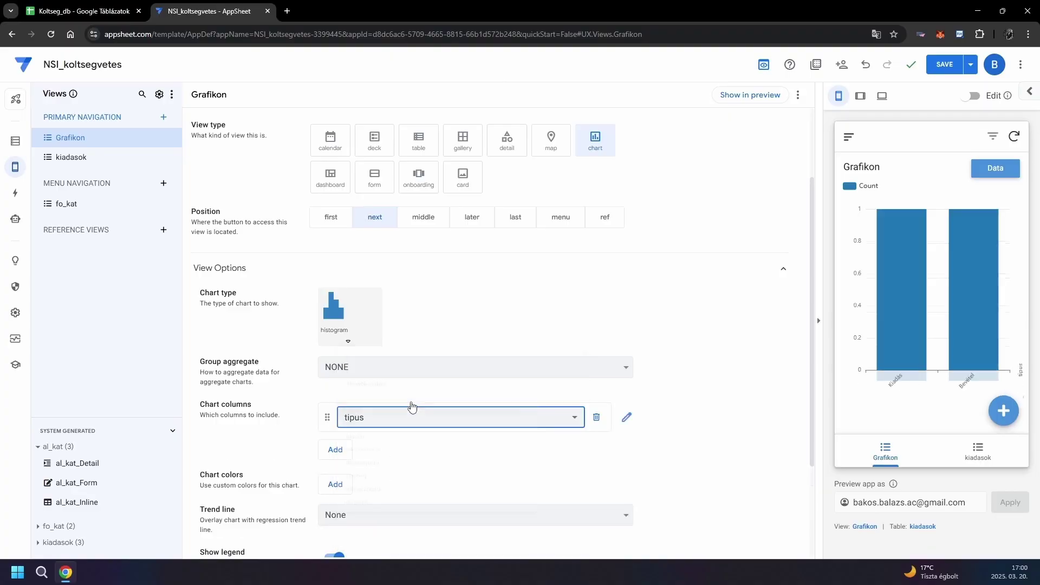
pyautogui.click(412, 365)
pyautogui.click(473, 418)
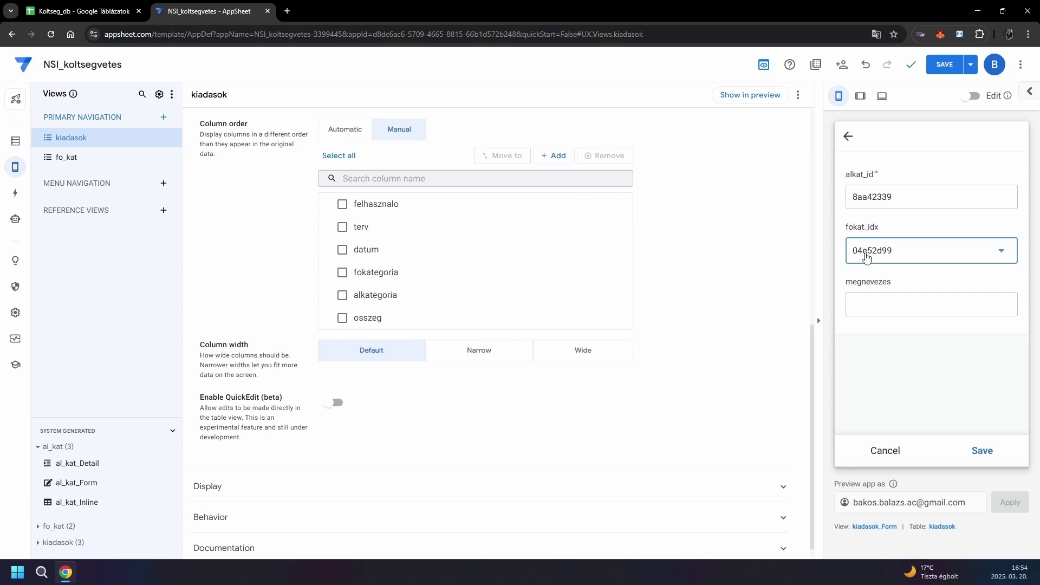
# Step: Save the expense entry in the preview form and open the al_kat table's column definitions
pyautogui.click(936, 307)
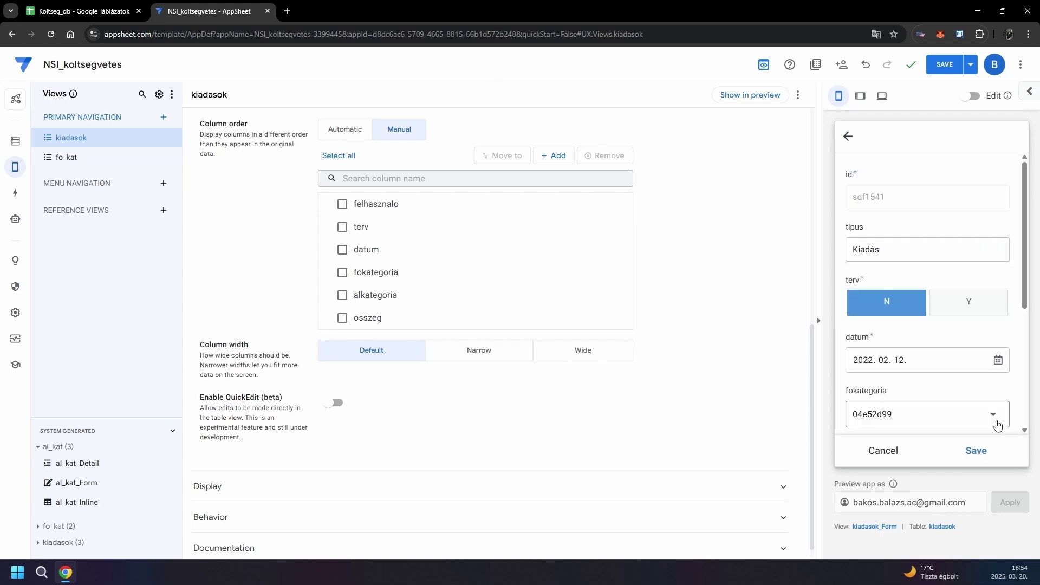
pyautogui.scroll(-3, 953, 304)
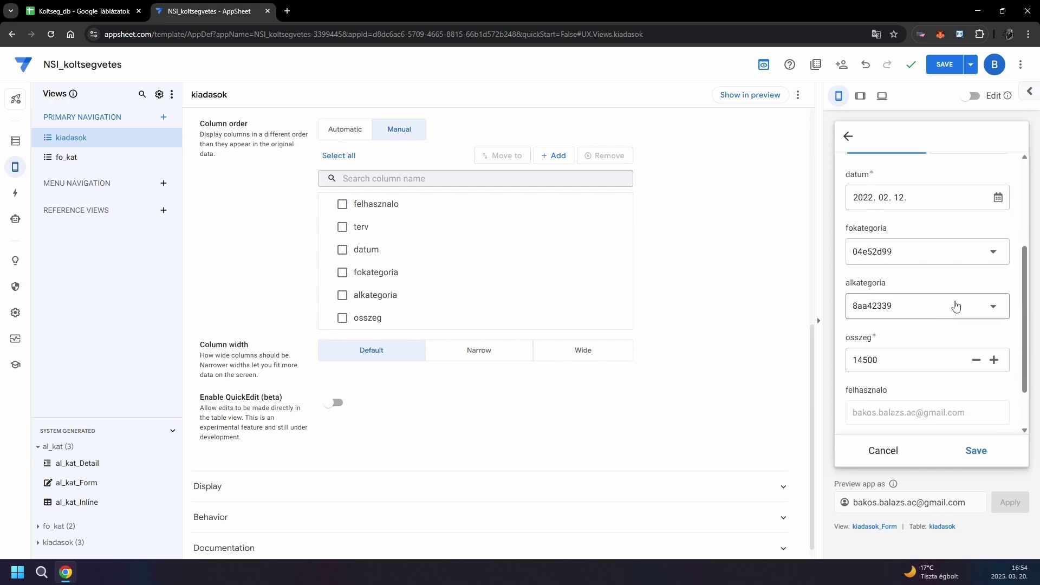
pyautogui.click(982, 450)
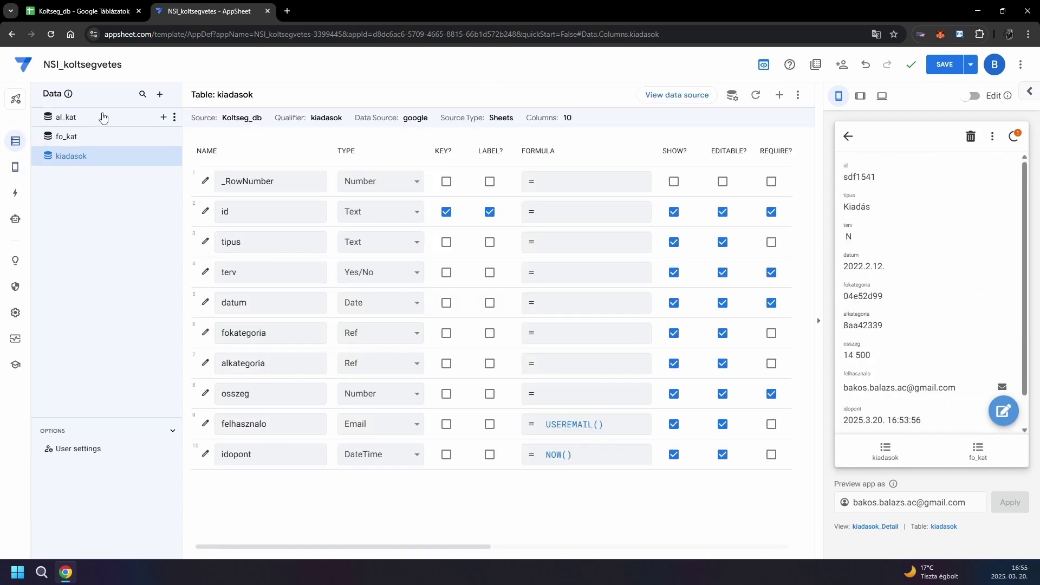
pyautogui.click(102, 113)
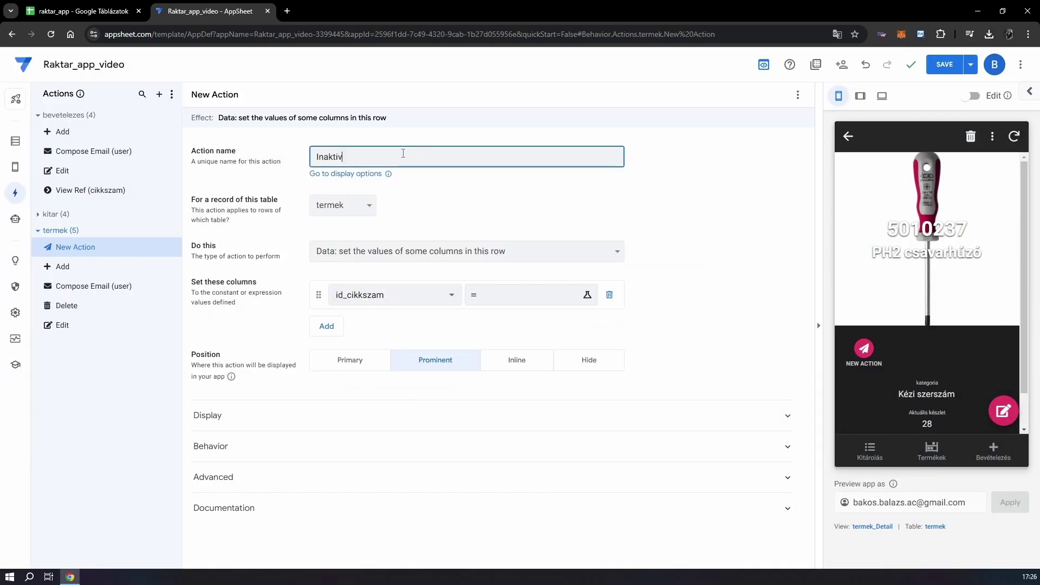
# Step: Choose Inaktiv as the column that the termek table's Inaktiv action sets
pyautogui.click(427, 252)
pyautogui.click(427, 253)
pyautogui.click(379, 294)
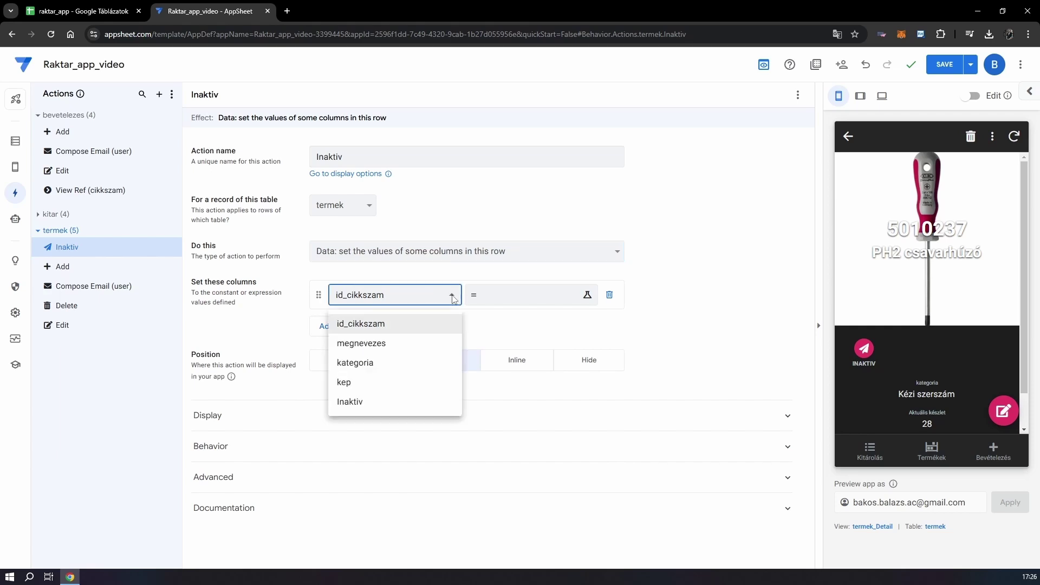
pyautogui.click(359, 401)
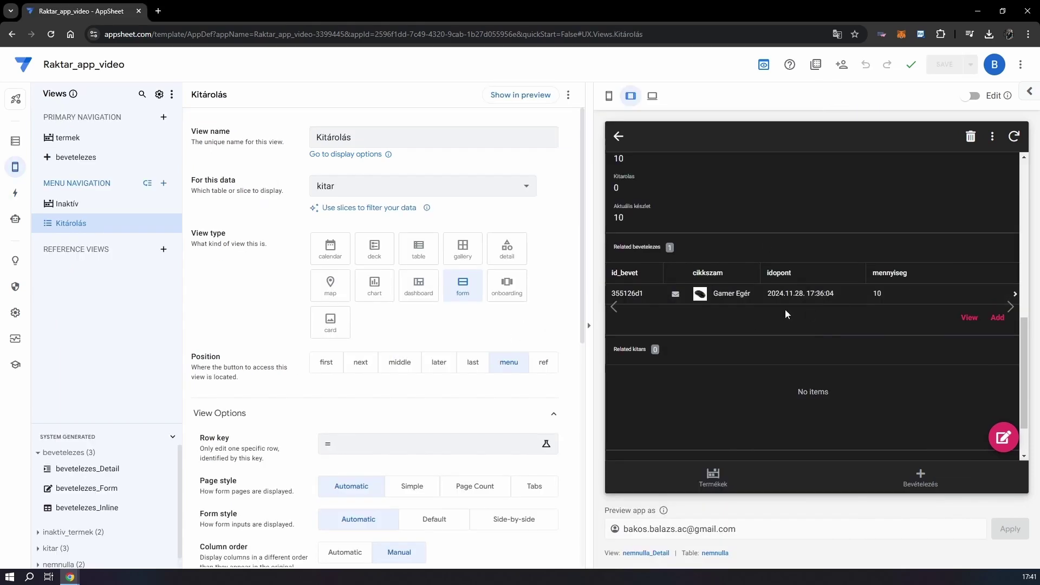
# Step: Start a new related bevetelezes entry from the product's detail view in the app preview
pyautogui.click(997, 317)
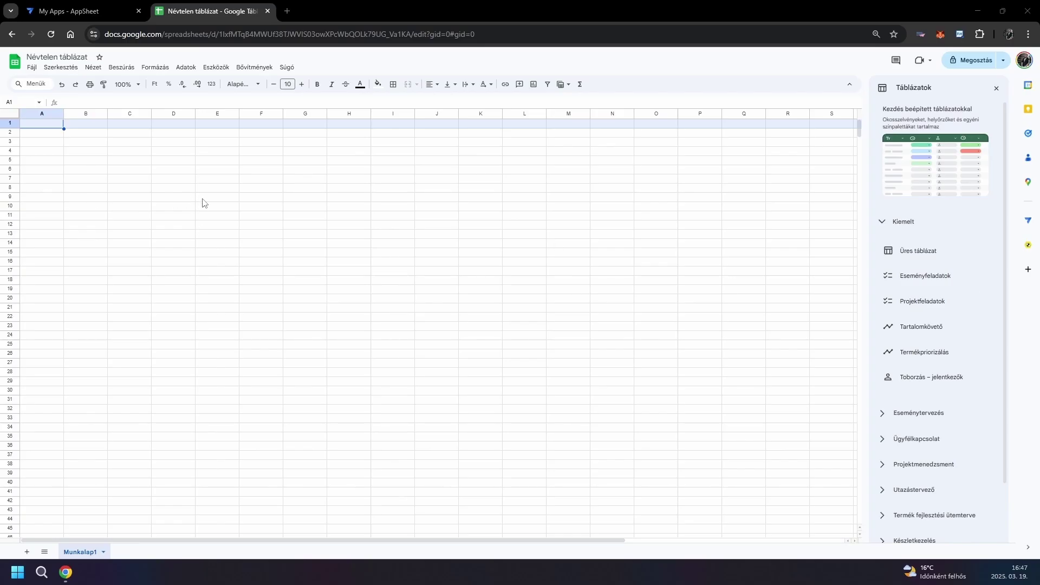
# Step: Rename the untitled spreadsheet as Koltseg_db
pyautogui.click(63, 55)
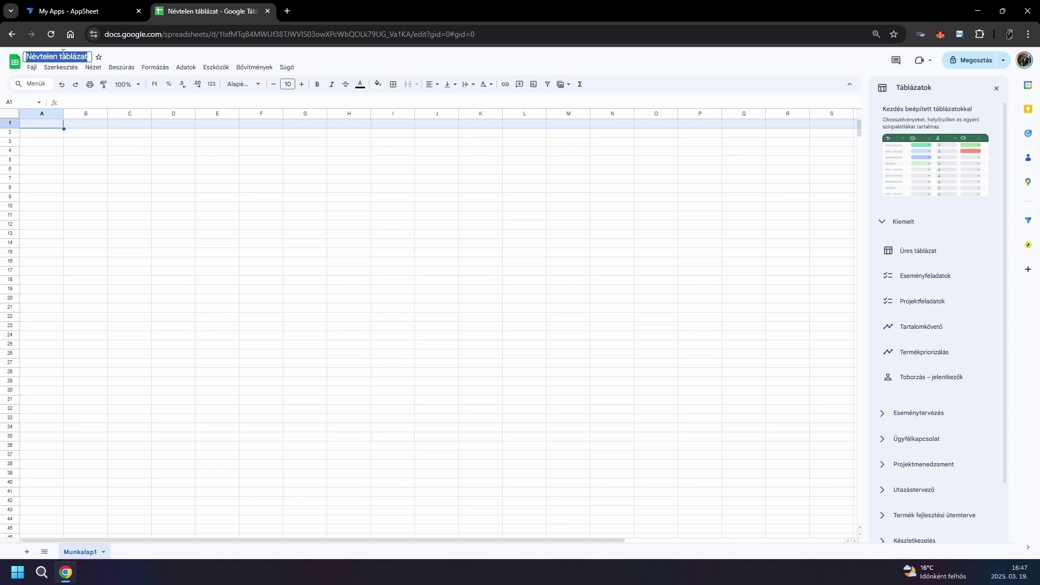
pyautogui.write('Koltse')
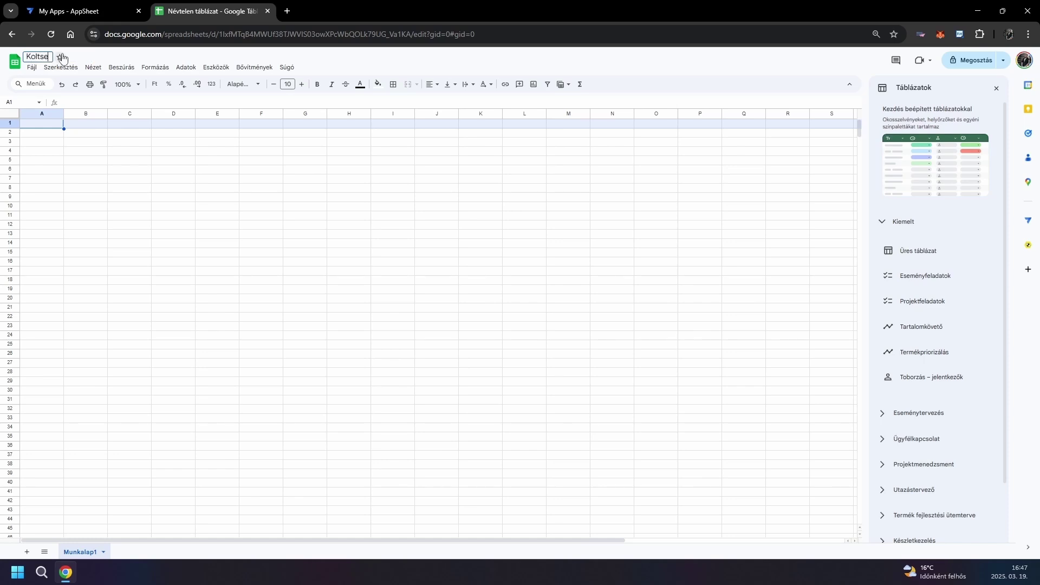
pyautogui.write('g_db')
pyautogui.click(46, 127)
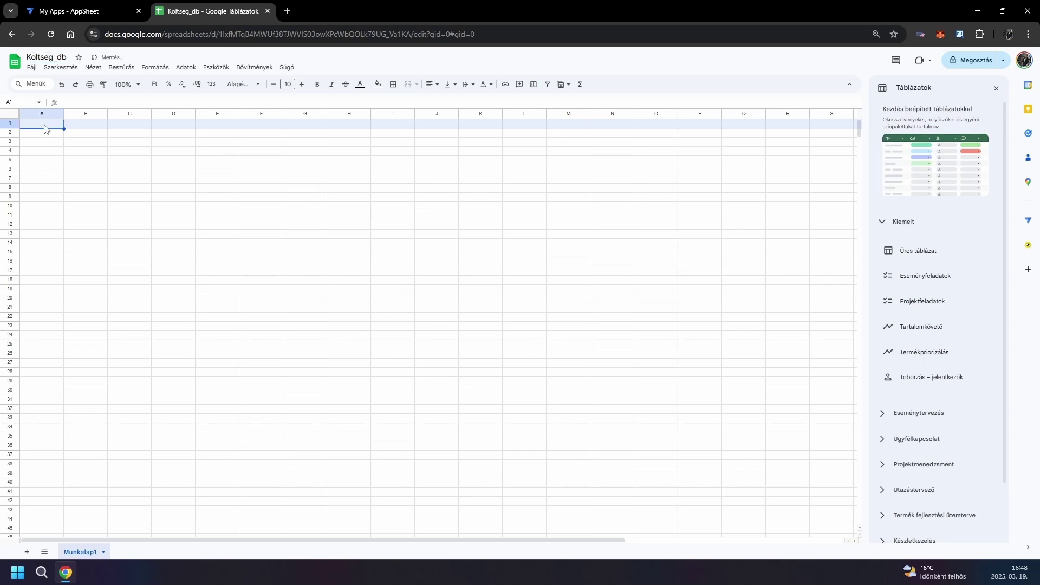
# Step: Rename the Munkalap1 sheet as kiadasok
pyautogui.doubleClick(82, 553)
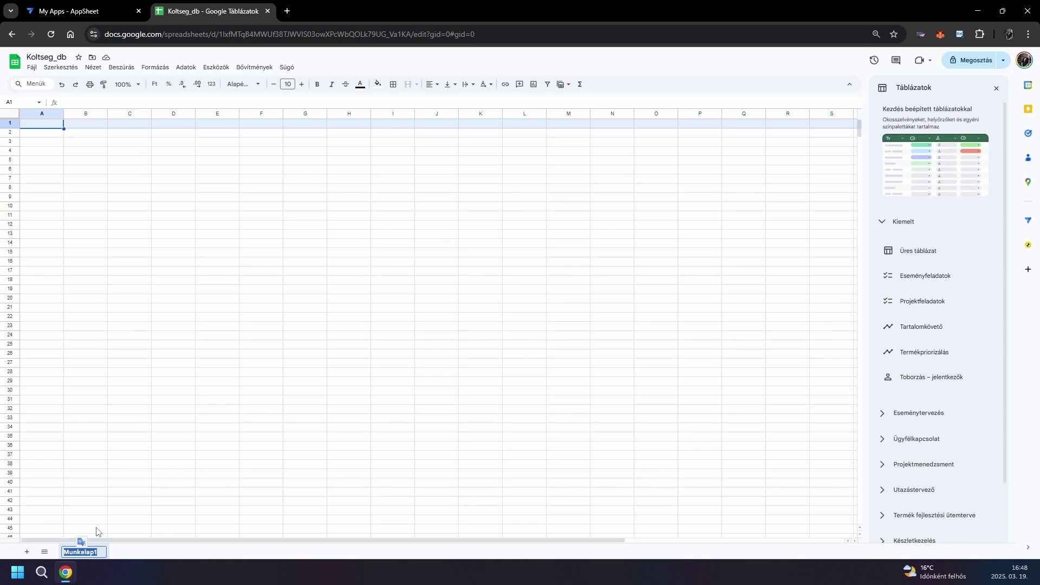
pyautogui.write('kiadasok')
pyautogui.press('Return')
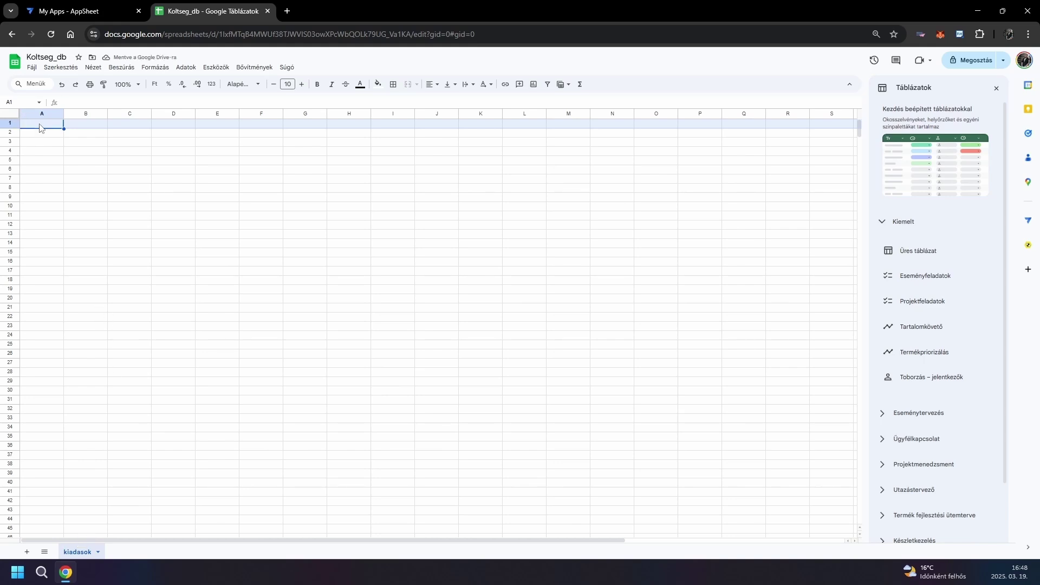
# Step: Enter the headers id, tipus, terv and datum in cells A1 to D1 of the kiadasok sheet
pyautogui.write('id')
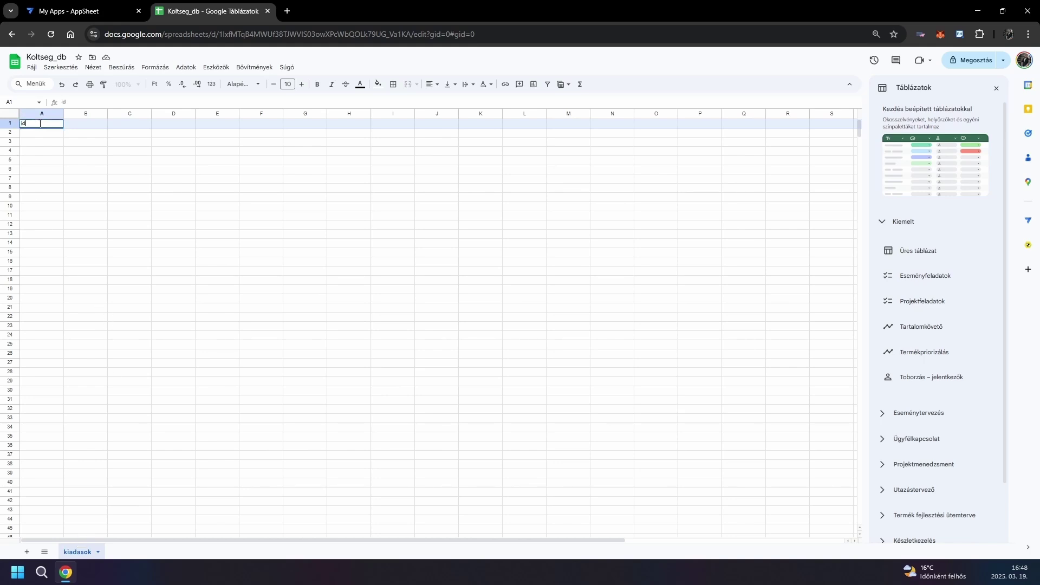
pyautogui.press('Tab')
pyautogui.write('tipus')
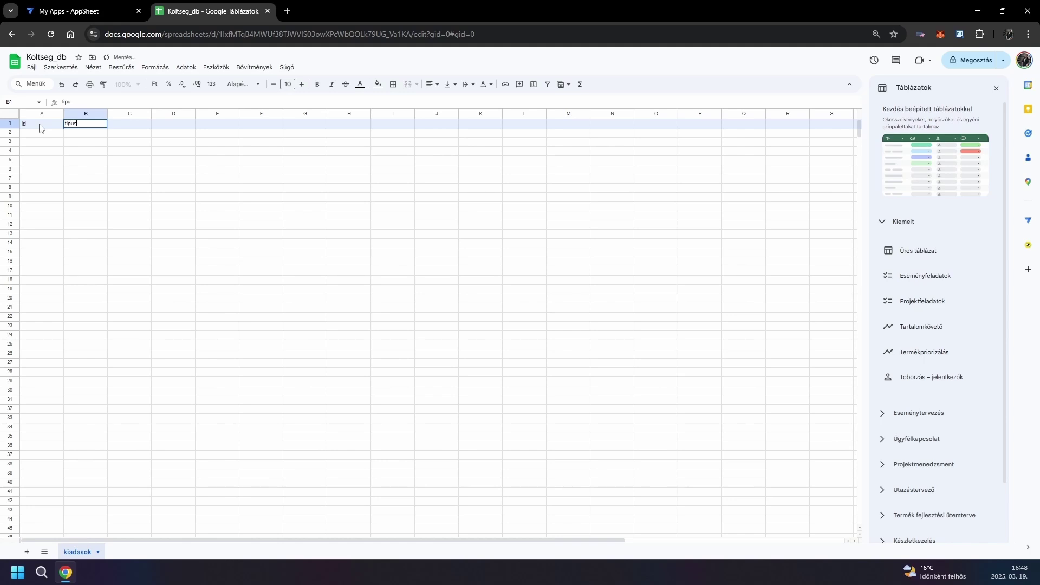
pyautogui.press('Tab')
pyautogui.write('ter')
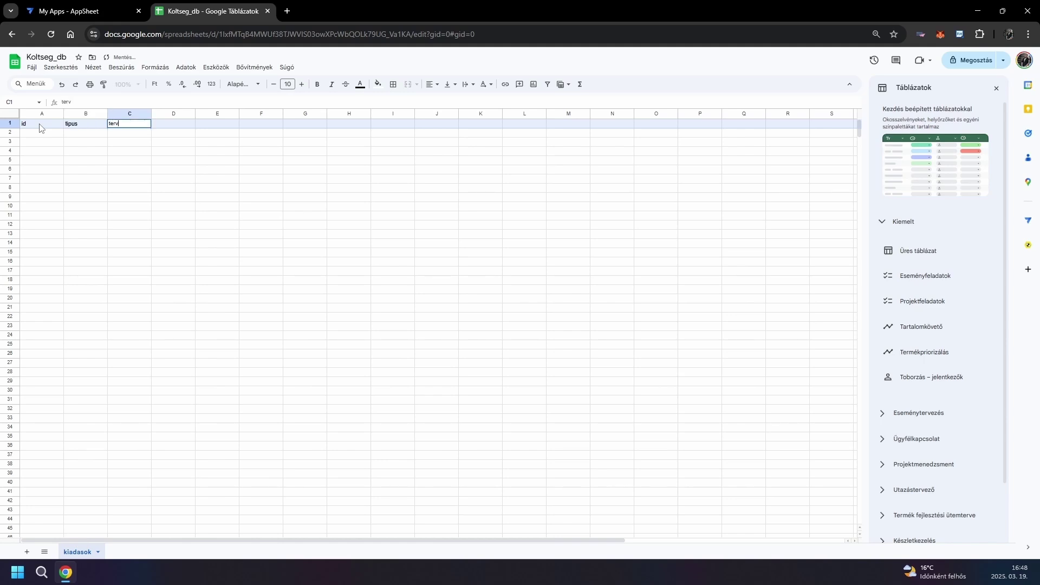
pyautogui.press('Tab')
pyautogui.write('da')
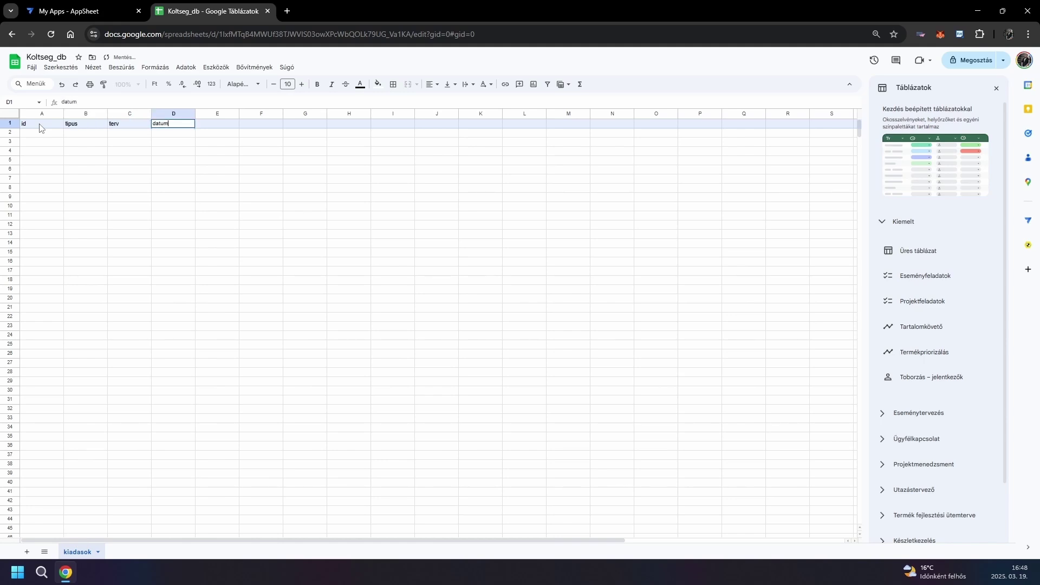
pyautogui.write('tum')
pyautogui.press('Tab')
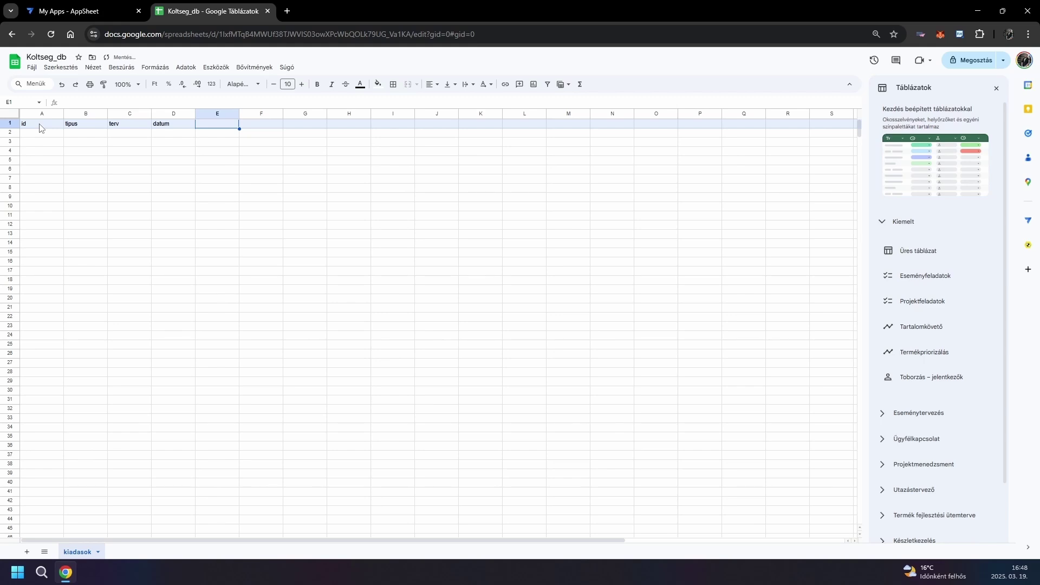
# Step: Add the category headers fokategoria and alkategoria in cells E1 and F1
pyautogui.write('foka')
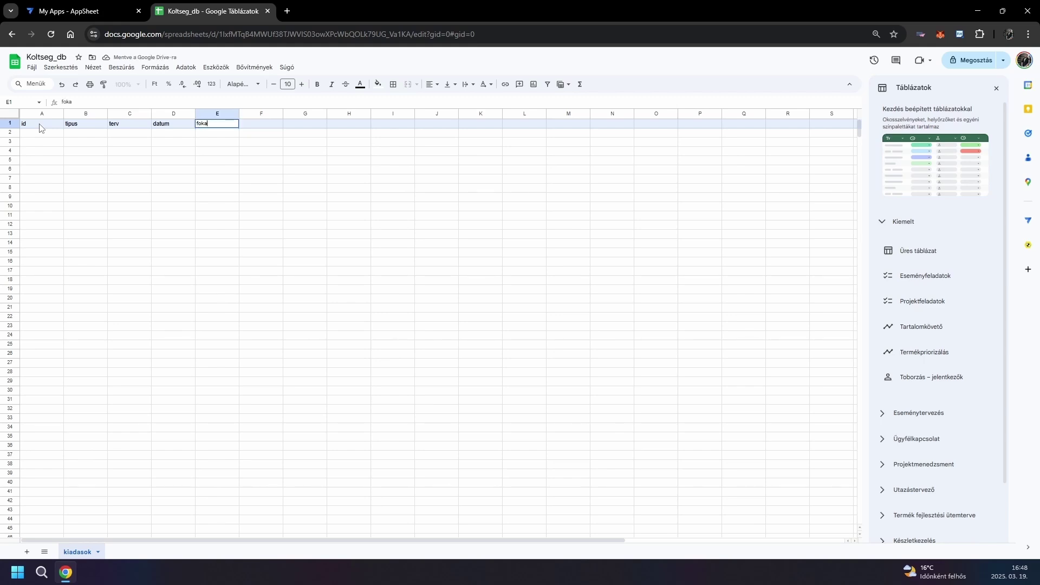
pyautogui.write('tegoria')
pyautogui.press('Tab')
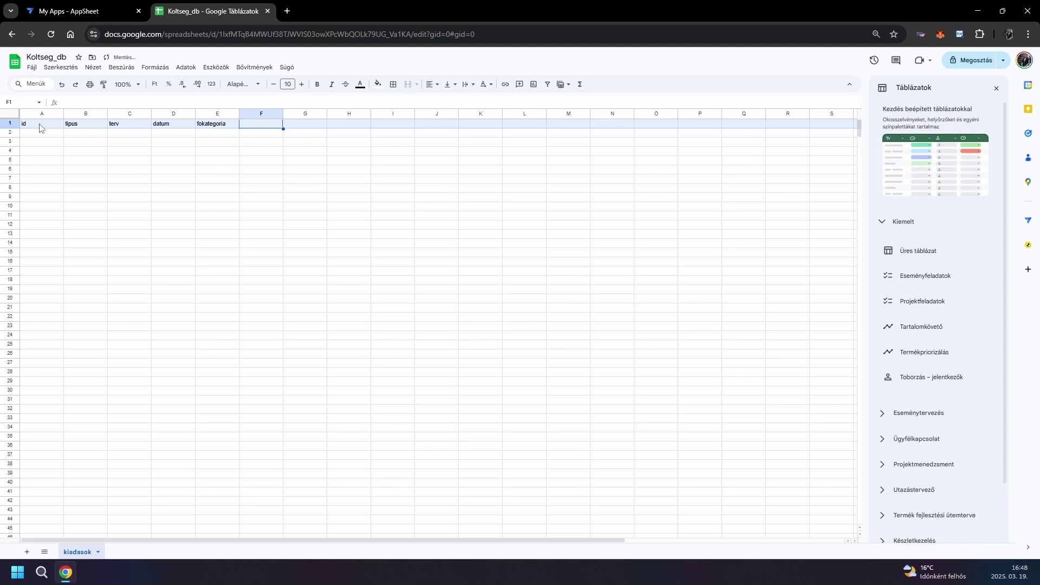
pyautogui.write('alkate')
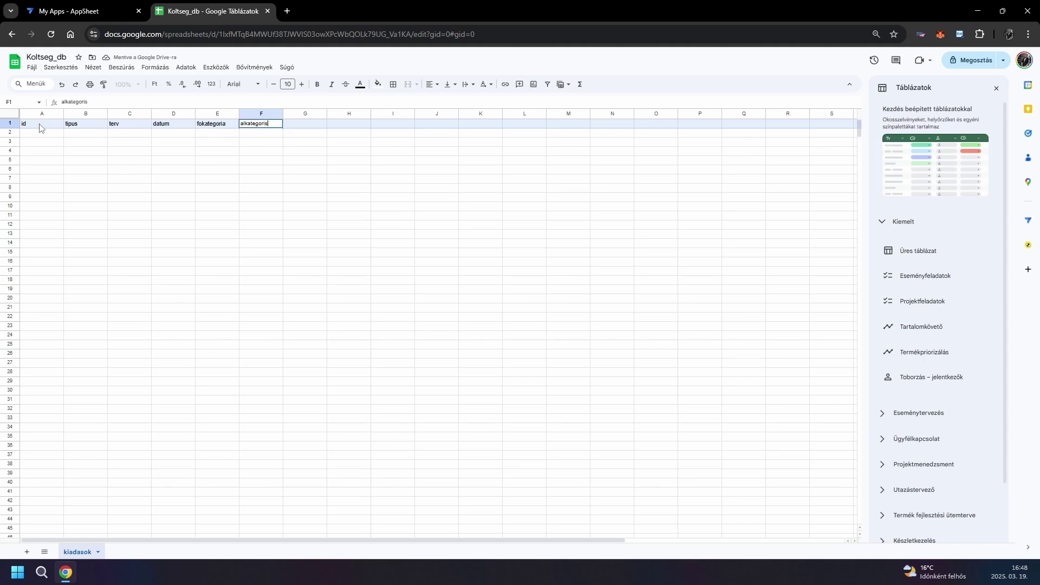
pyautogui.write('goria')
pyautogui.click(40, 125)
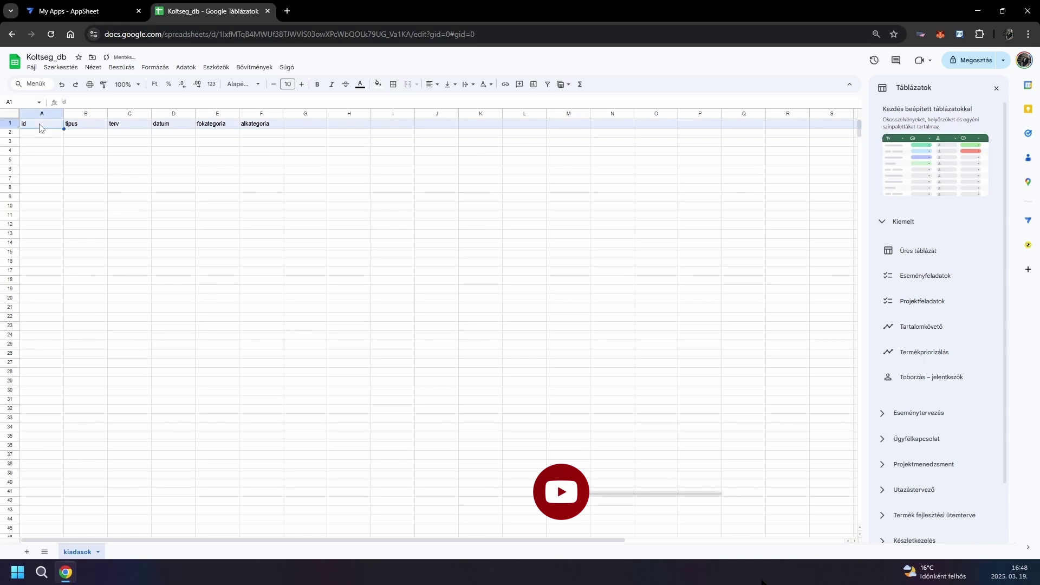
# Step: Complete the header row with osszeg, felhasznalo and idopont in cells G1 to I1
pyautogui.press('Right')
pyautogui.press('Right')
pyautogui.press('Right')
pyautogui.press('Right')
pyautogui.press('Right')
pyautogui.press('Right')
pyautogui.press('Right')
pyautogui.press('Right')
pyautogui.press('Left')
pyautogui.press('Left')
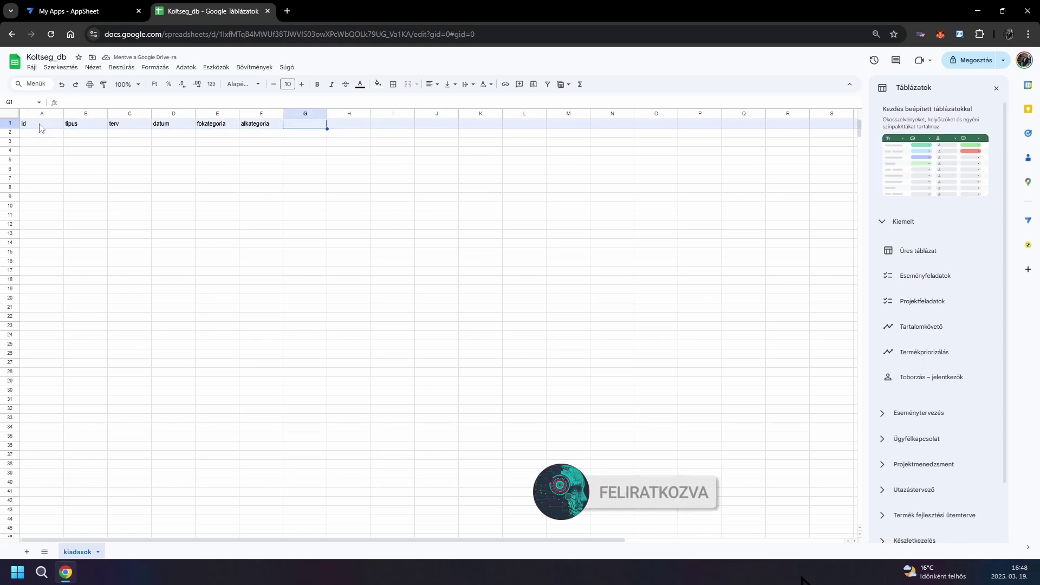
pyautogui.write('osszeg')
pyautogui.press('Tab')
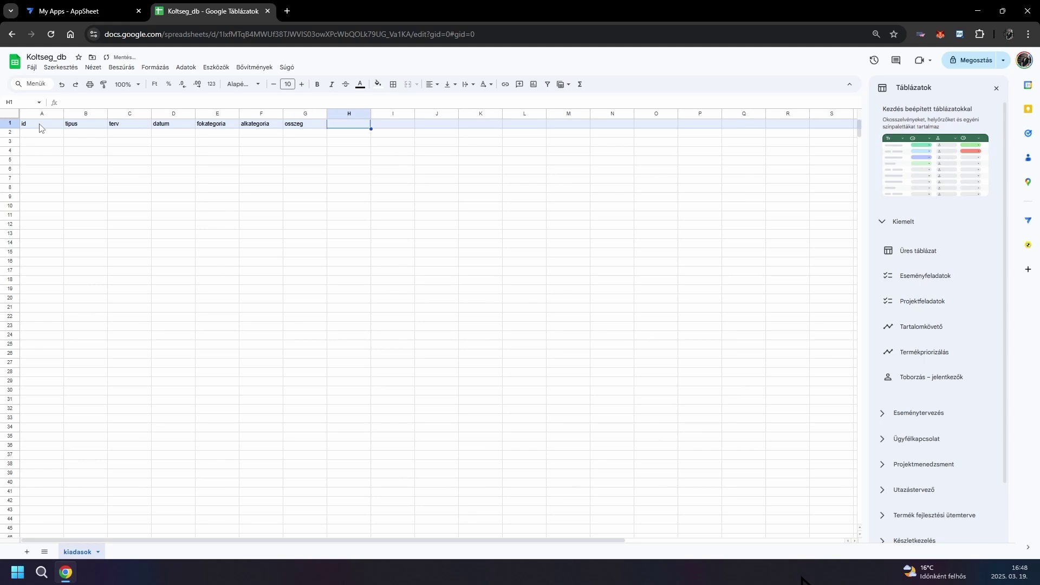
pyautogui.write('felhasznalo')
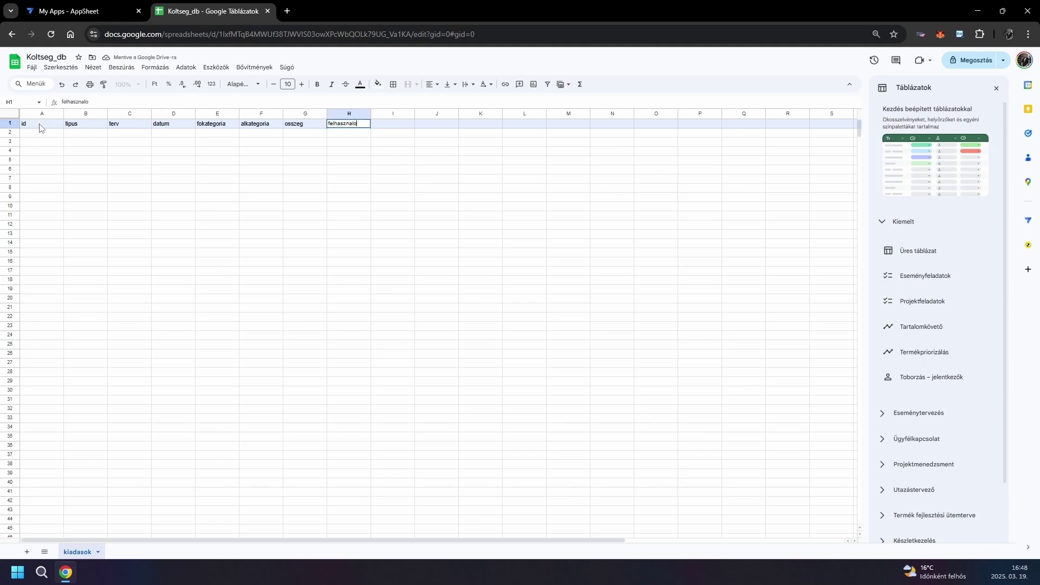
pyautogui.press('Tab')
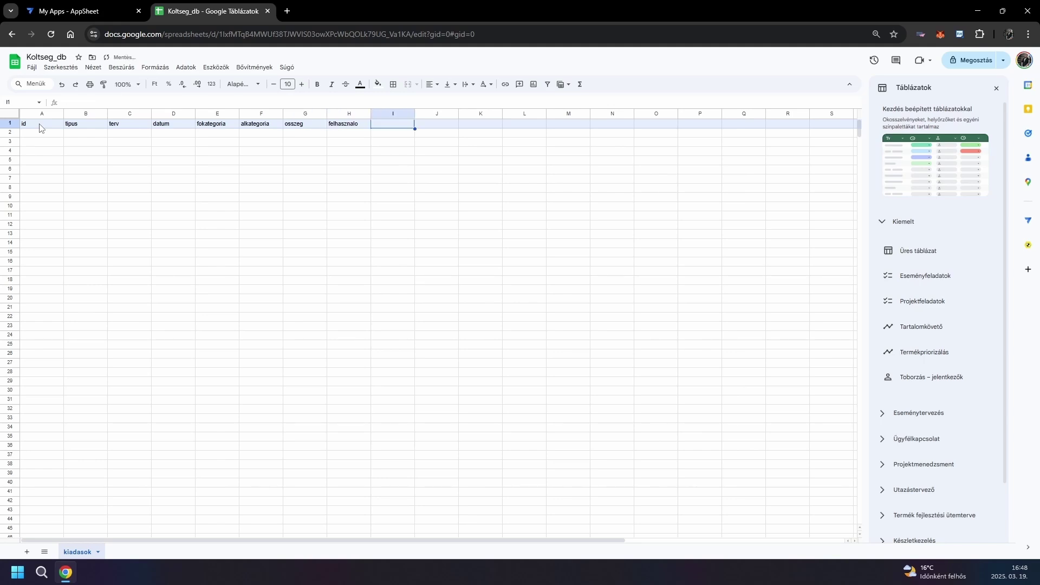
pyautogui.write('idopont')
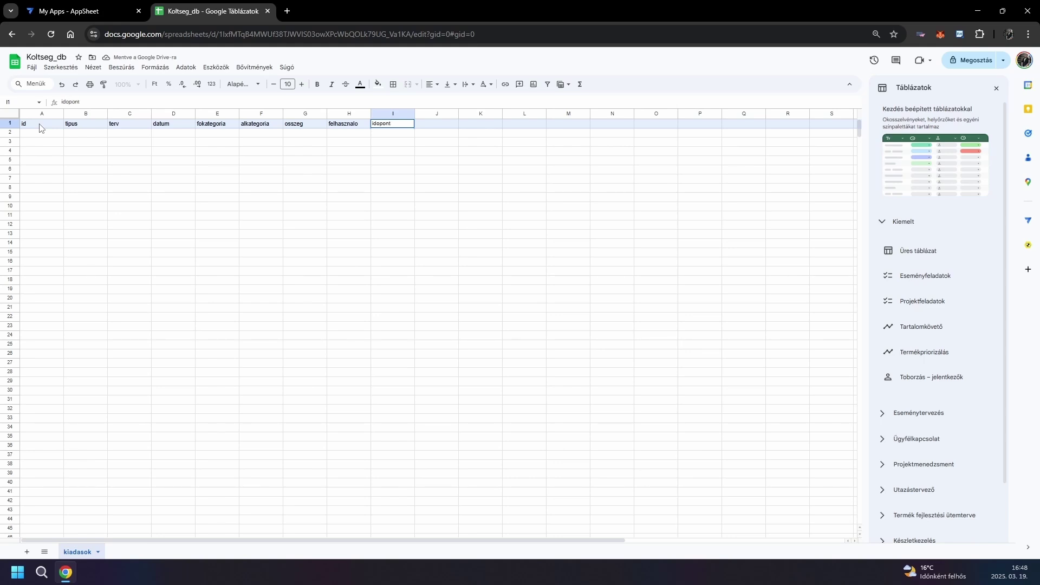
pyautogui.press('Return')
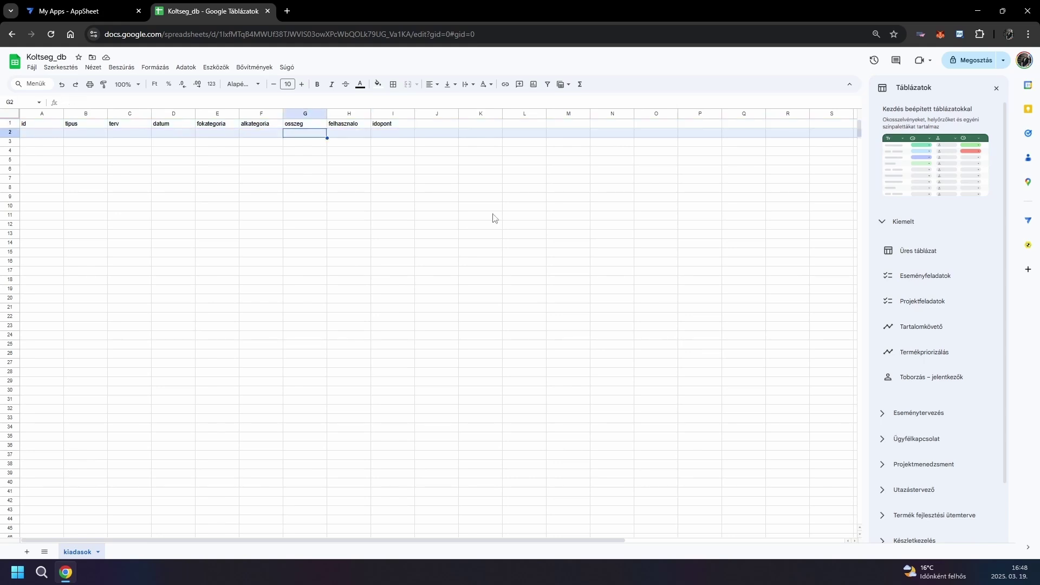
# Step: Delete the unused empty columns J to Z from the kiadasok sheet
pyautogui.click(493, 216)
pyautogui.moveTo(437, 113); pyautogui.dragTo(823, 114)
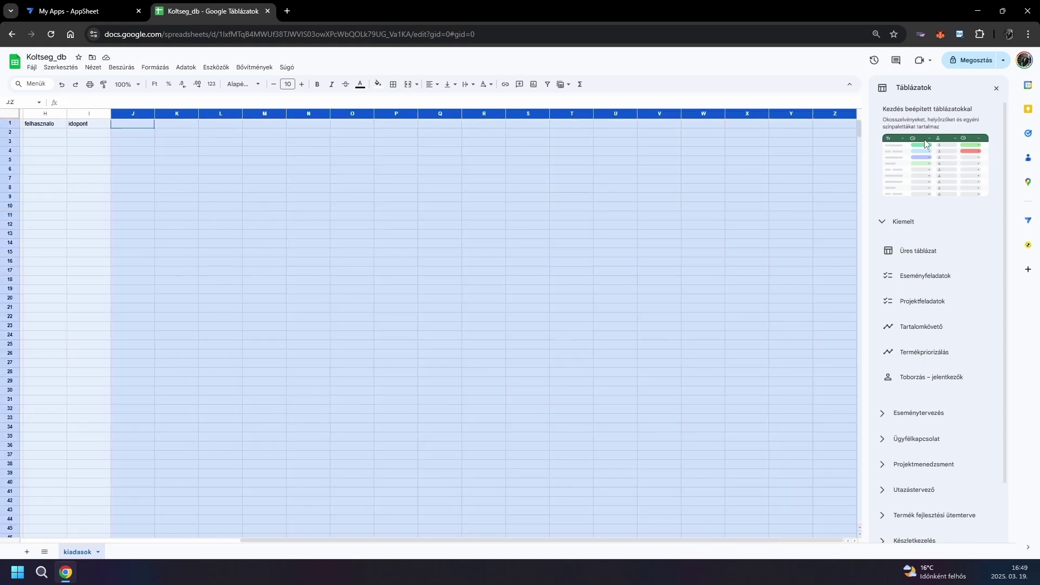
pyautogui.rightClick(823, 117)
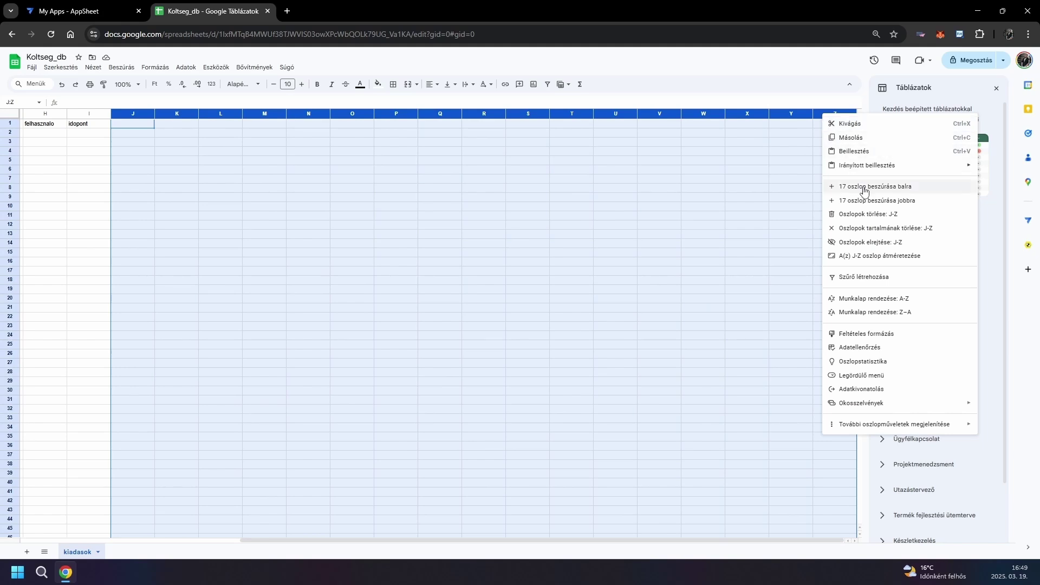
pyautogui.click(869, 214)
pyautogui.click(173, 399)
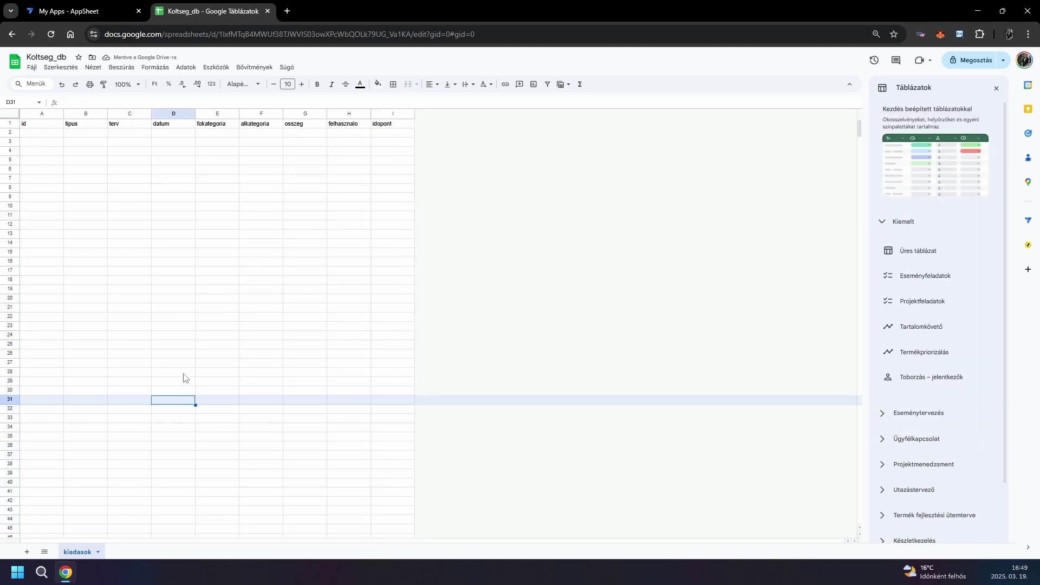
# Step: Start a sample record in row 2 of the kiadasok sheet with id sdf1541 and tipus Kiadás
pyautogui.click(124, 227)
pyautogui.click(56, 135)
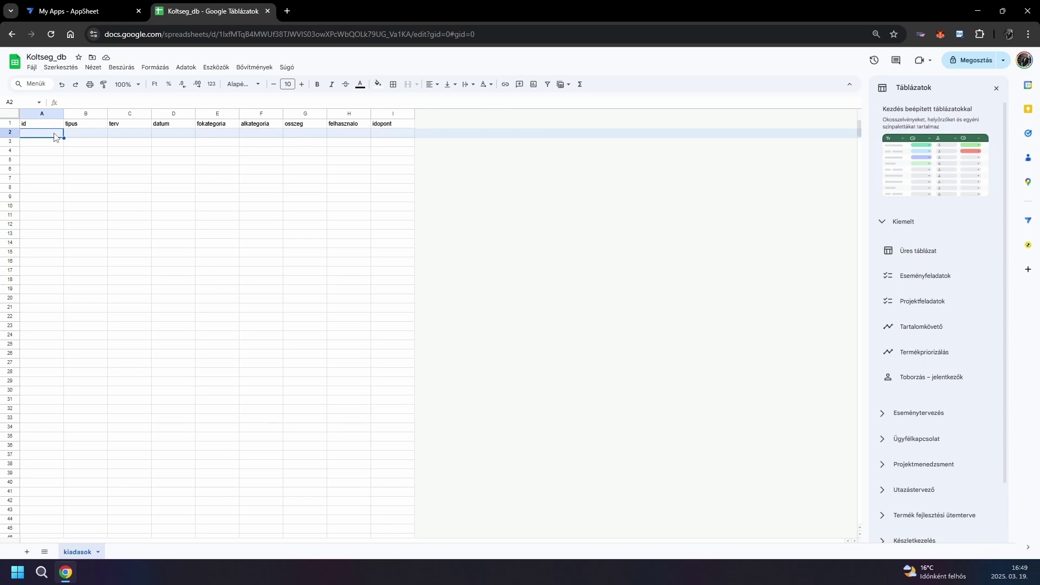
pyautogui.write('sdf1541')
pyautogui.press('Tab')
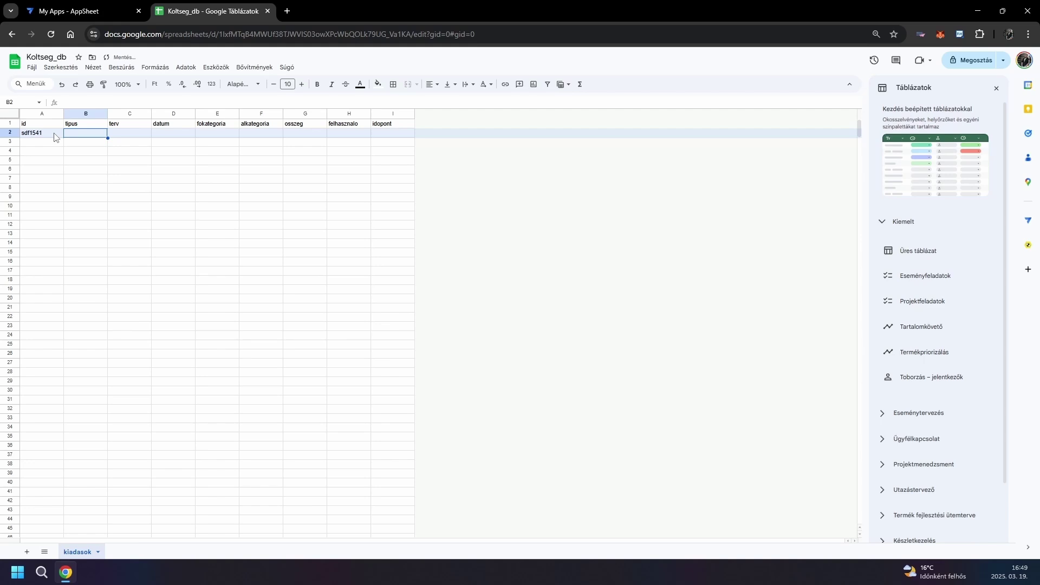
pyautogui.write('Kiadás')
pyautogui.press('Tab')
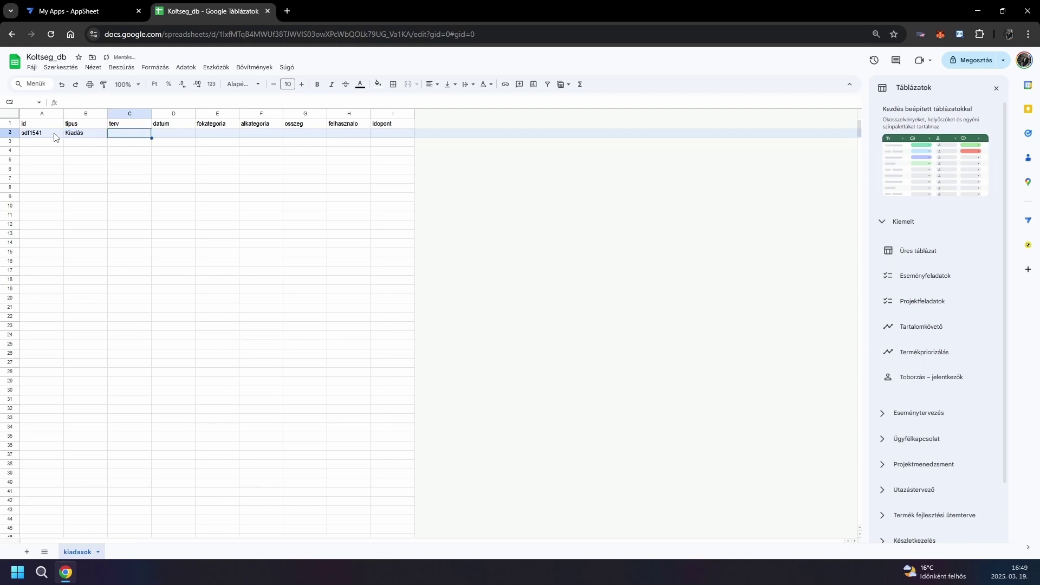
# Step: Insert a checkbox in the terv cell C2 and enter the date 2022.02.12 in D2
pyautogui.click(122, 67)
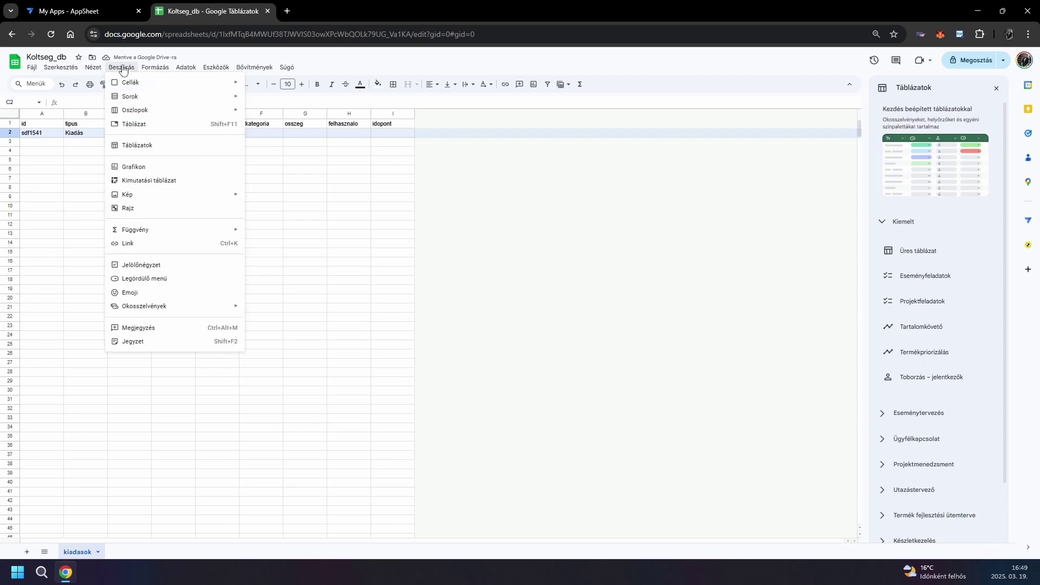
pyautogui.click(160, 265)
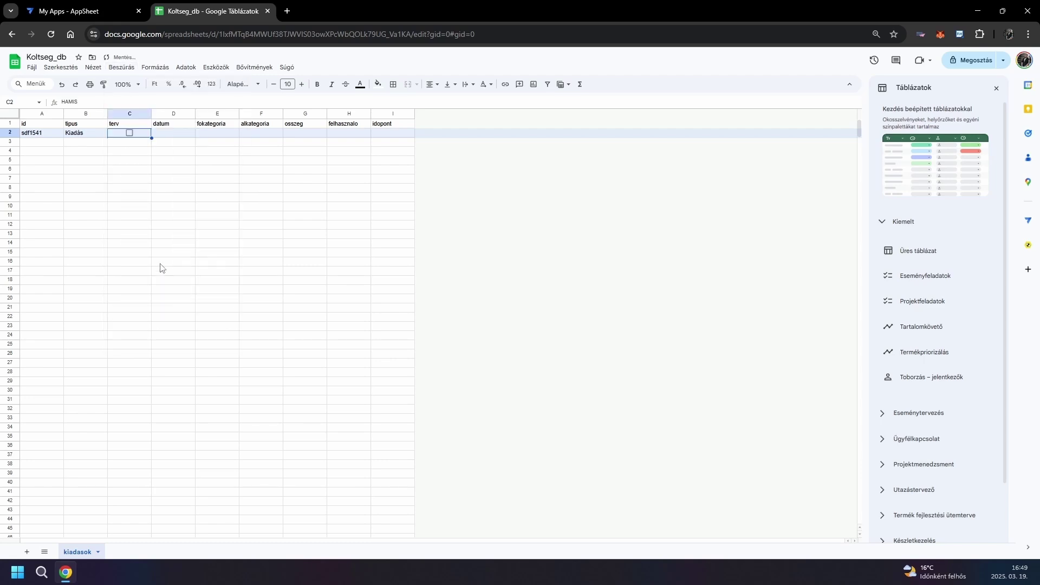
pyautogui.click(176, 136)
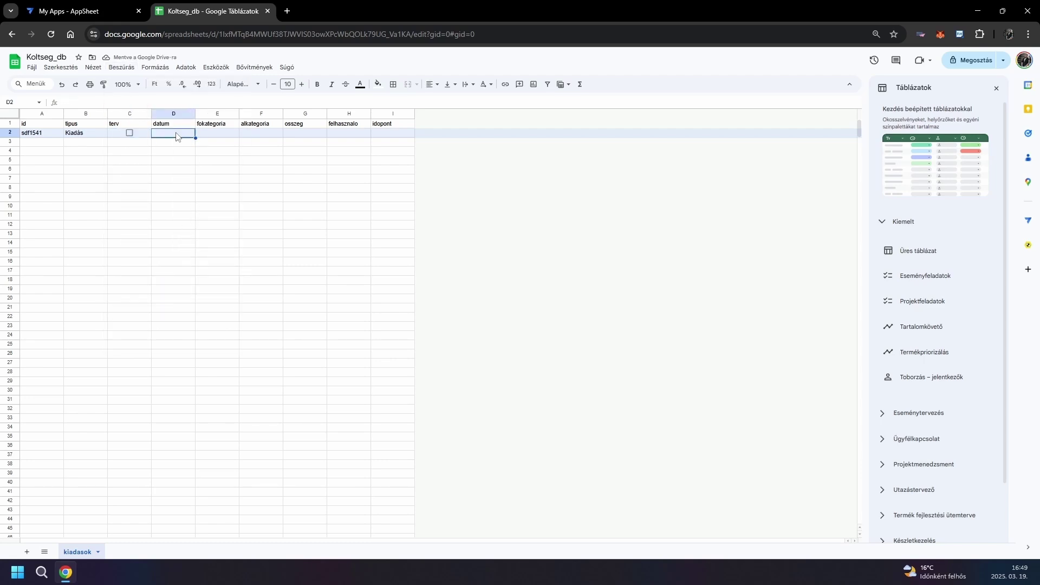
pyautogui.write('2022.02.12')
pyautogui.press('Tab')
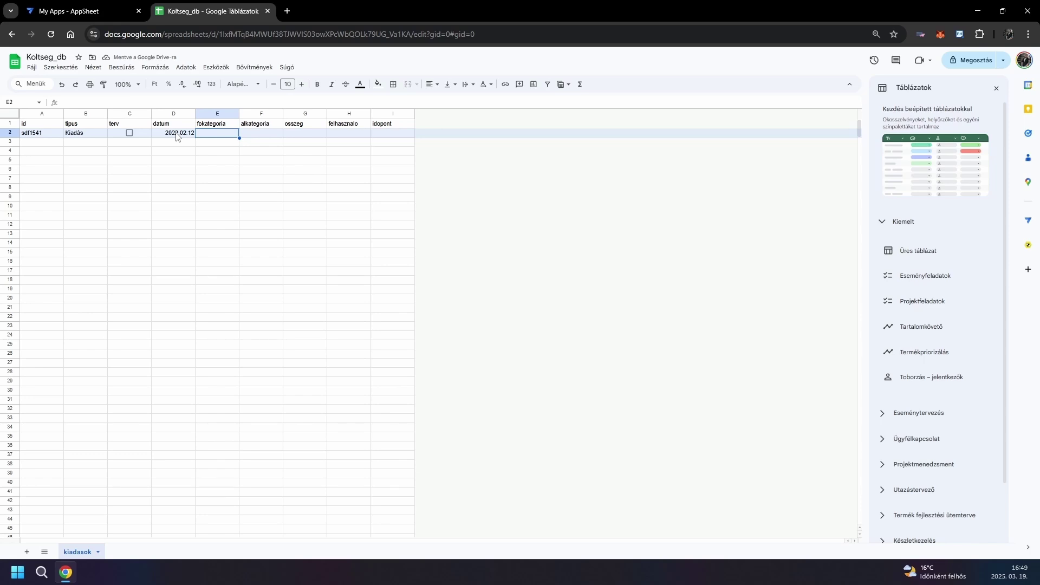
# Step: Enter 14500 as the osszeg in cell G2, leaving both category cells empty
pyautogui.press('Tab')
pyautogui.press('Tab')
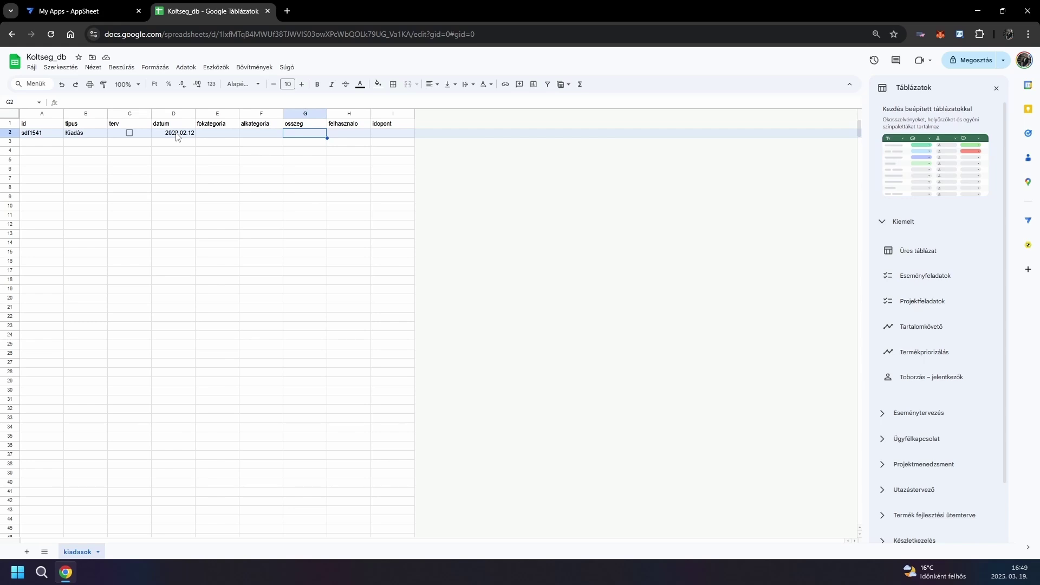
pyautogui.write('14500')
pyautogui.press('Tab')
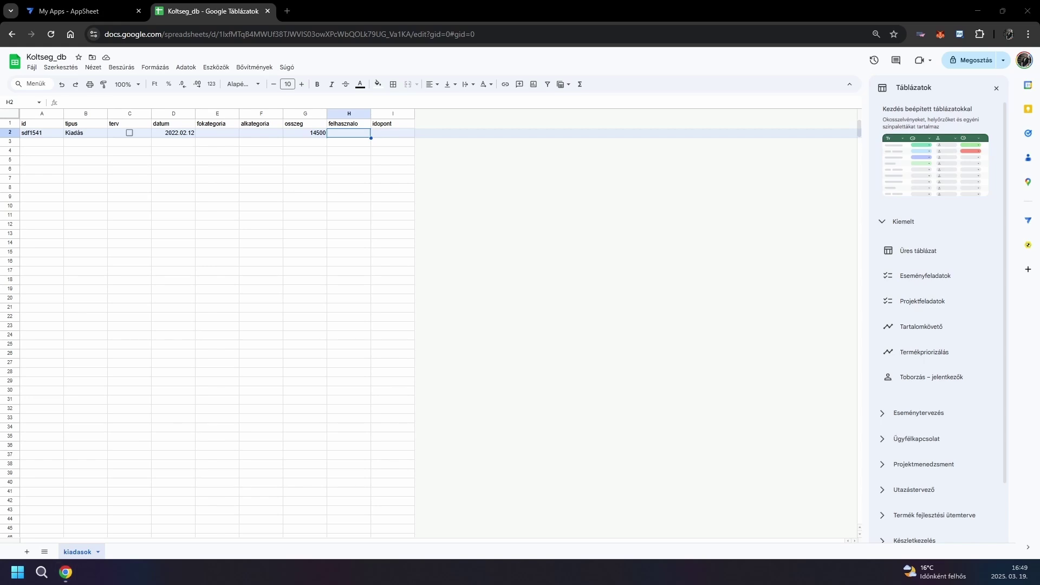
pyautogui.click(187, 336)
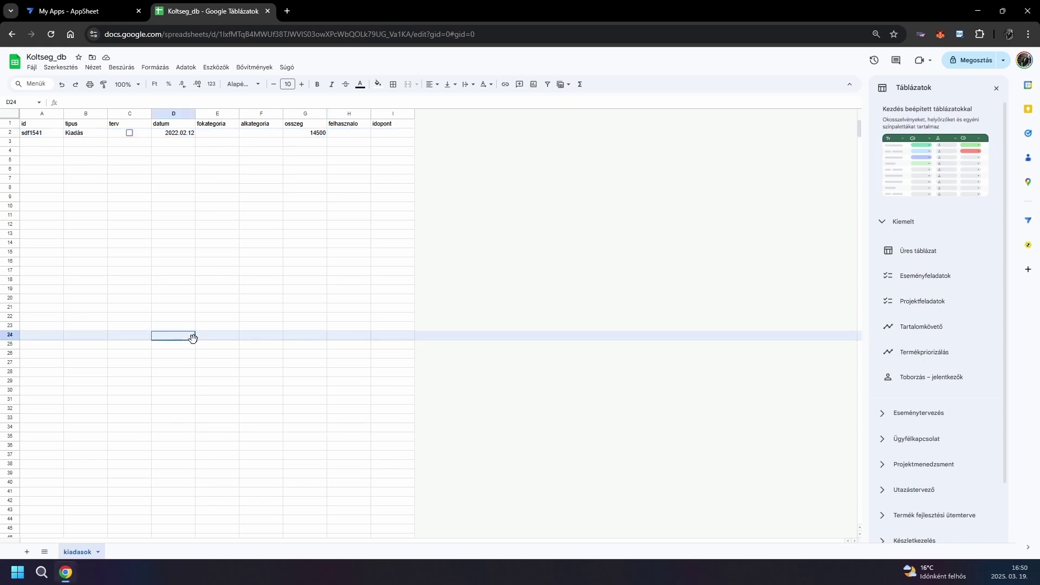
# Step: Add a new sheet to the spreadsheet and name it fo_kat
pyautogui.click(27, 551)
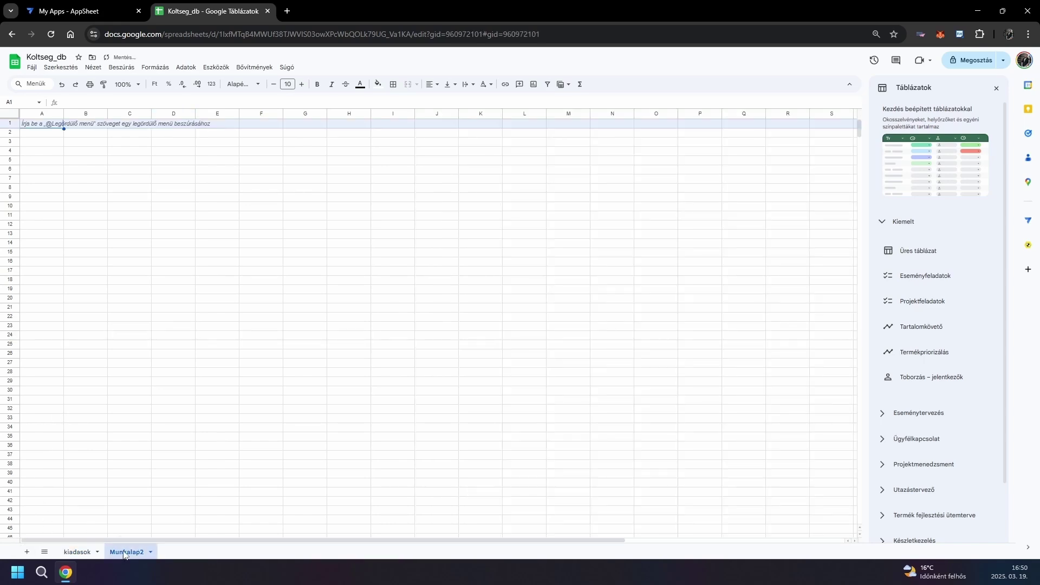
pyautogui.doubleClick(124, 552)
pyautogui.write('fo_kat')
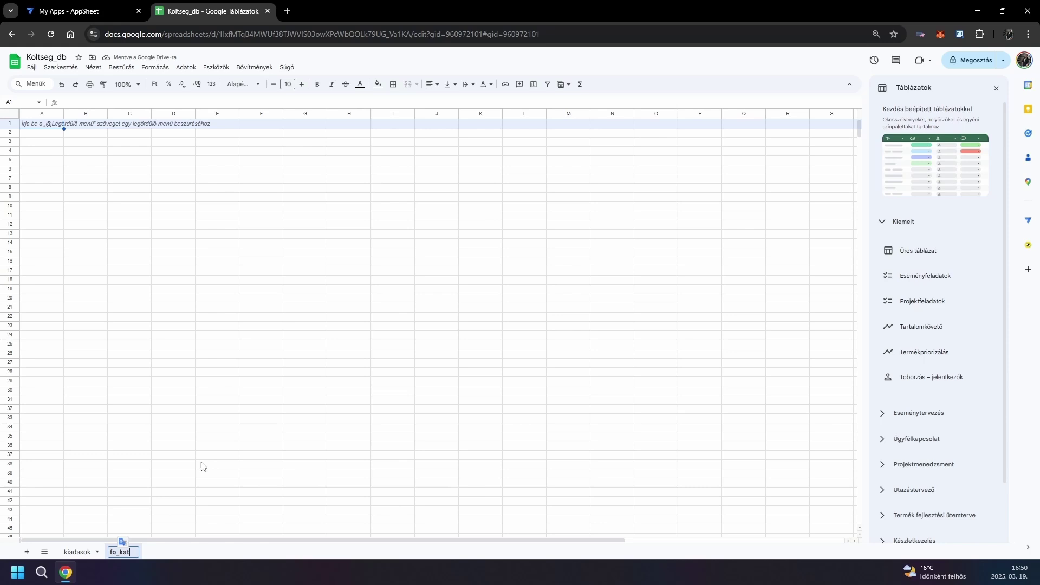
pyautogui.press('Return')
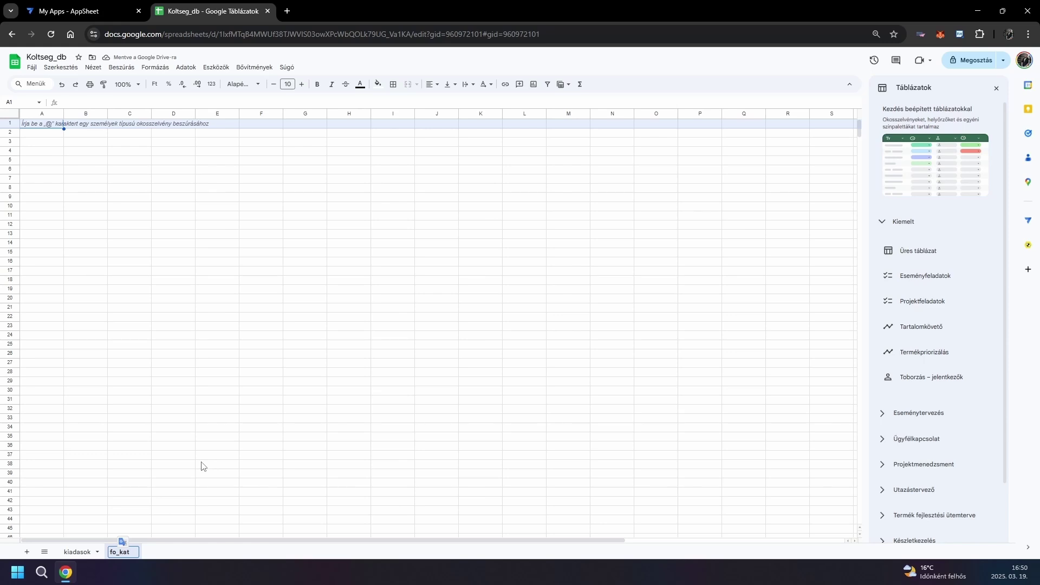
pyautogui.press('Down')
# Step: Enter the headers fokt_id, megnevezes and ki_be in cells A1 to C1 of the fo_kat sheet
pyautogui.click(54, 126)
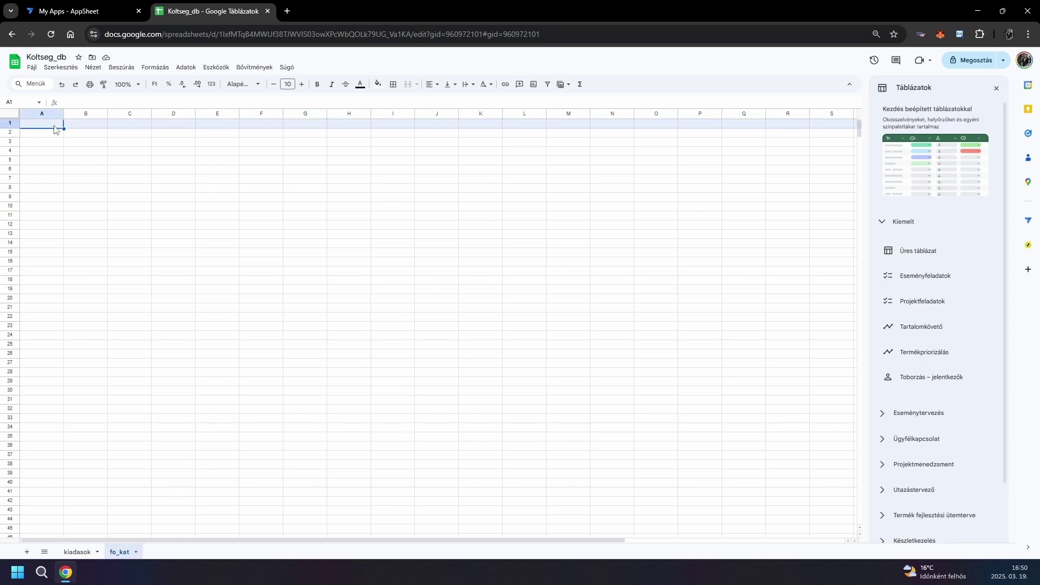
pyautogui.write('fokta')
pyautogui.write('d')
pyautogui.press('Tab')
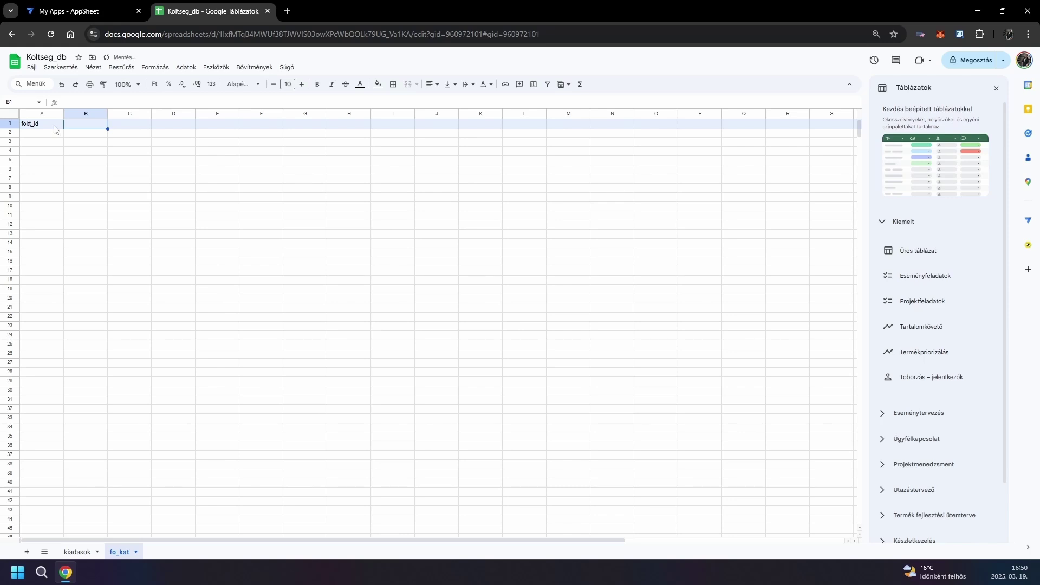
pyautogui.write('meg')
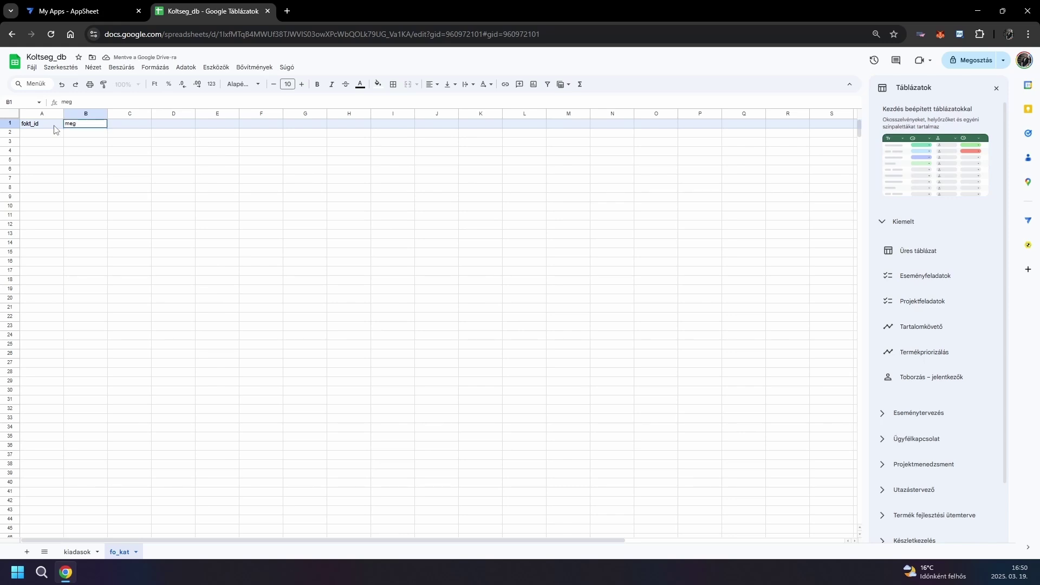
pyautogui.write('nevezes')
pyautogui.press('Tab')
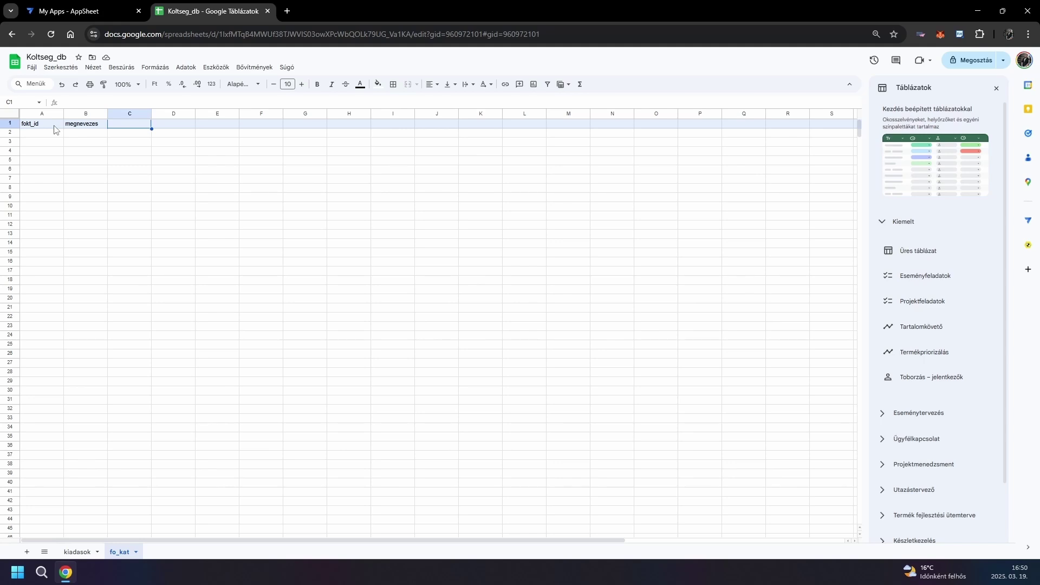
pyautogui.write('ki_be')
pyautogui.press('Return')
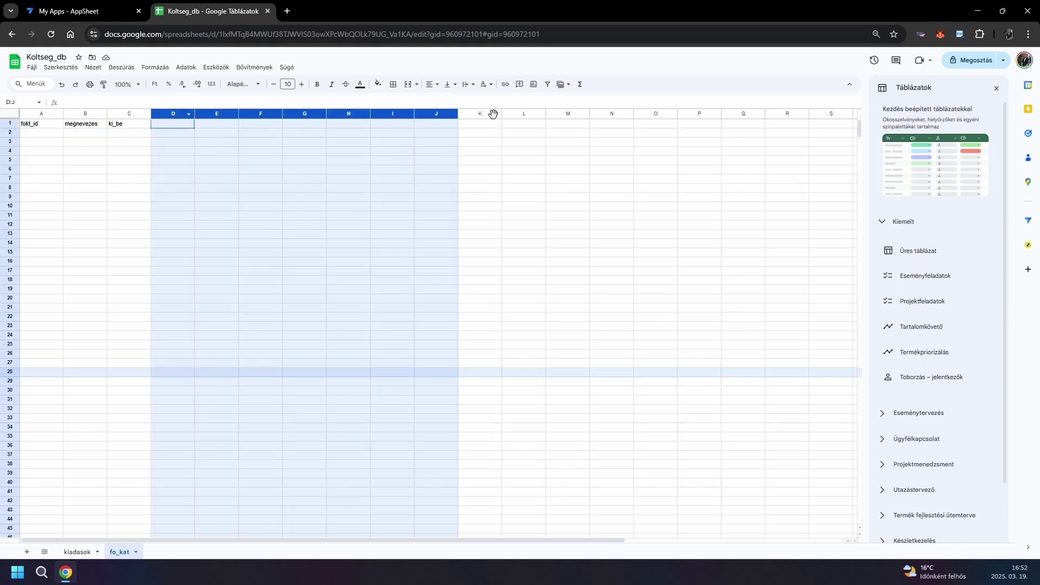
# Step: Delete the unused empty columns D to Z from the fo_kat sheet
pyautogui.moveTo(492, 112); pyautogui.dragTo(827, 119)
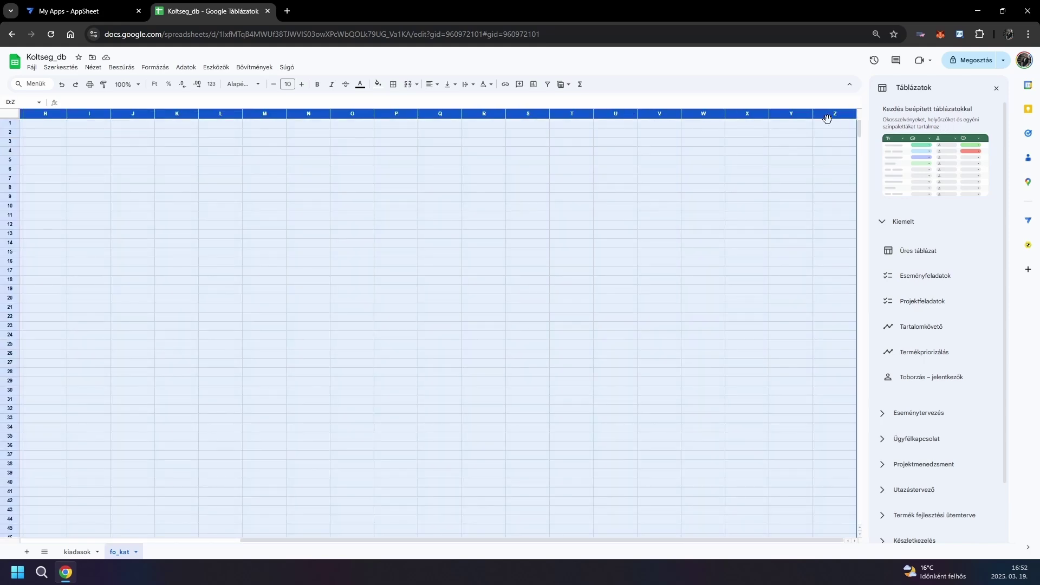
pyautogui.rightClick(795, 114)
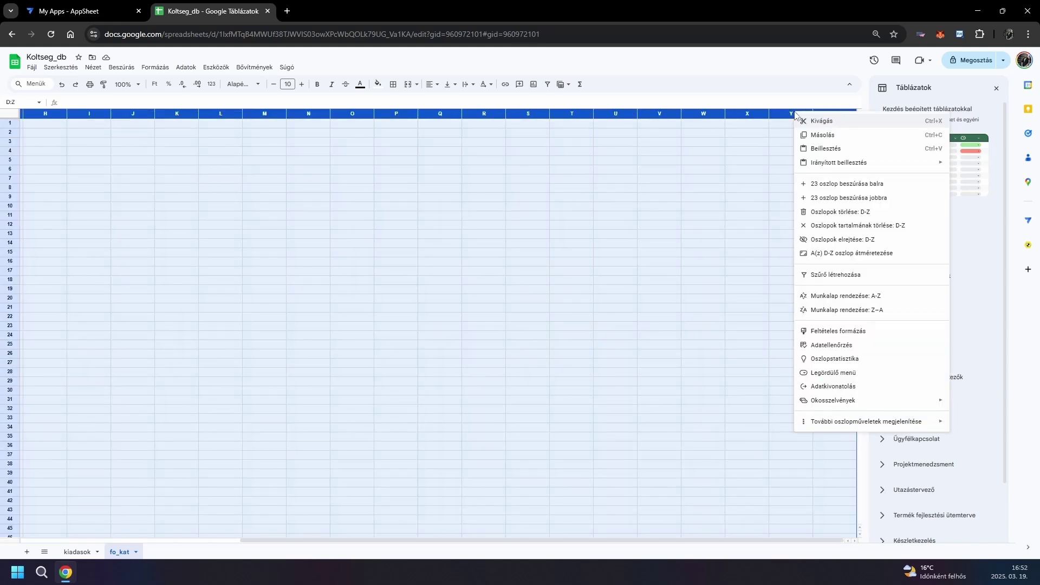
pyautogui.click(837, 211)
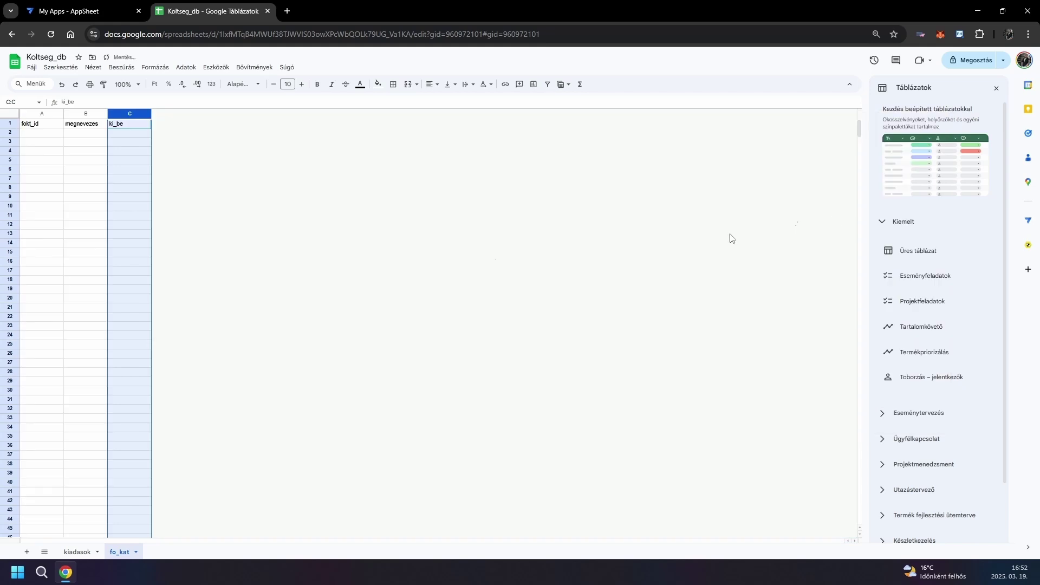
pyautogui.moveTo(130, 353); pyautogui.dragTo(130, 372)
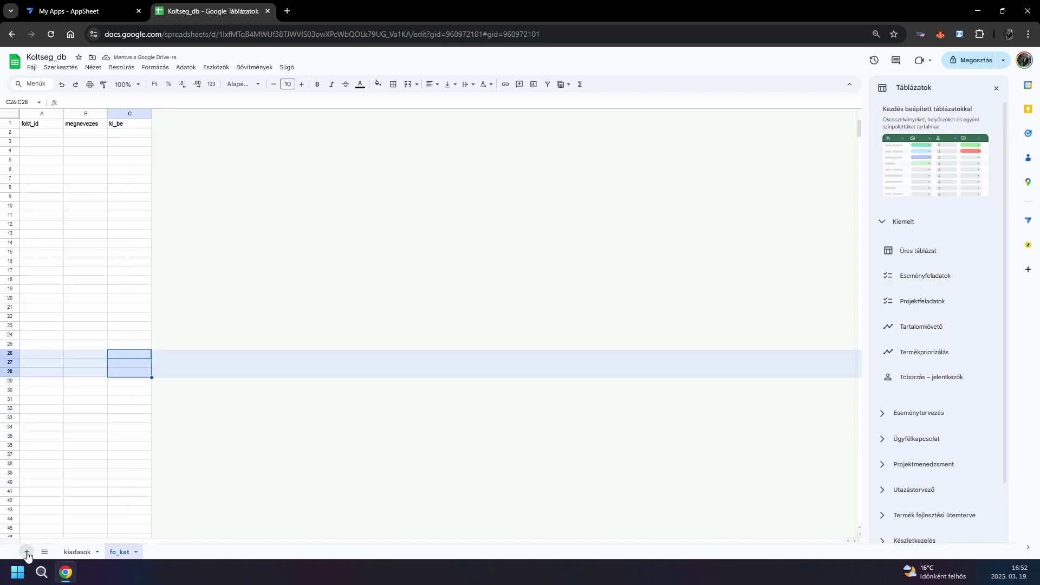
# Step: Add another sheet to the spreadsheet and name it al_kat
pyautogui.click(27, 551)
pyautogui.doubleClick(164, 552)
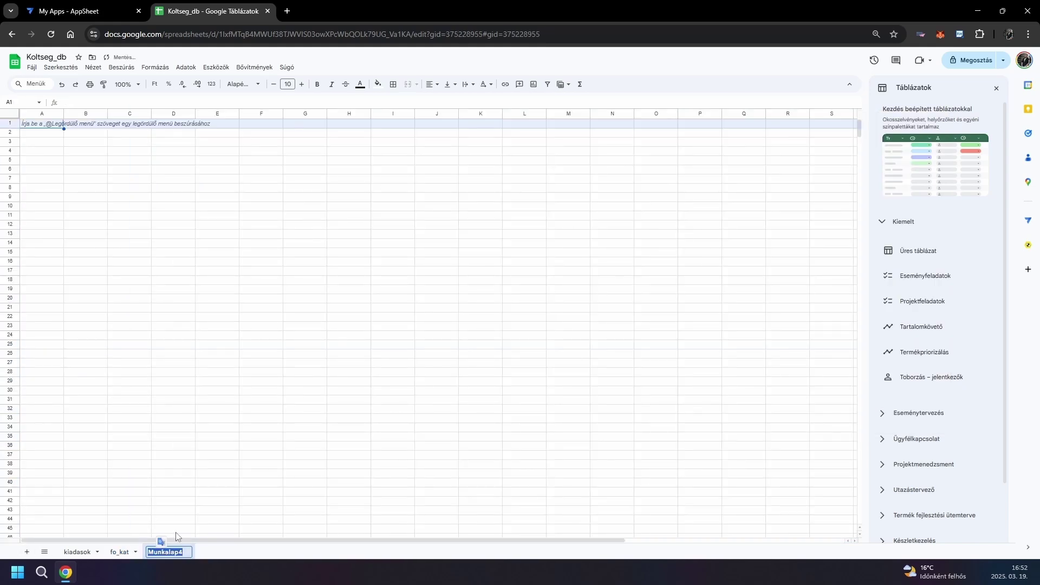
pyautogui.write('al_kat')
pyautogui.press('Return')
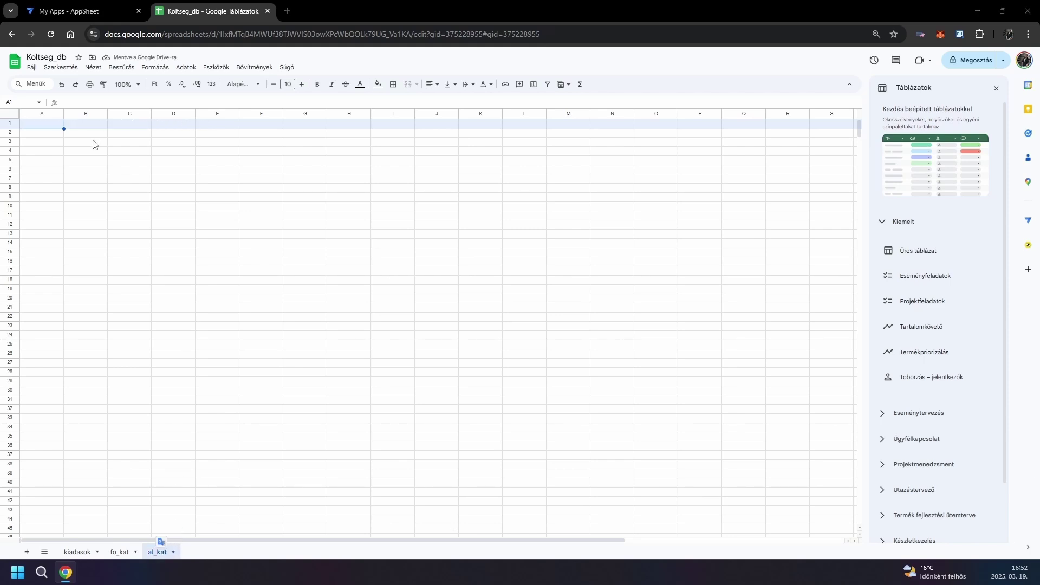
# Step: Enter the headers alkat_id, fokat_idx and megnevezes in cells A1 to C1 of the al_kat sheet
pyautogui.click(48, 128)
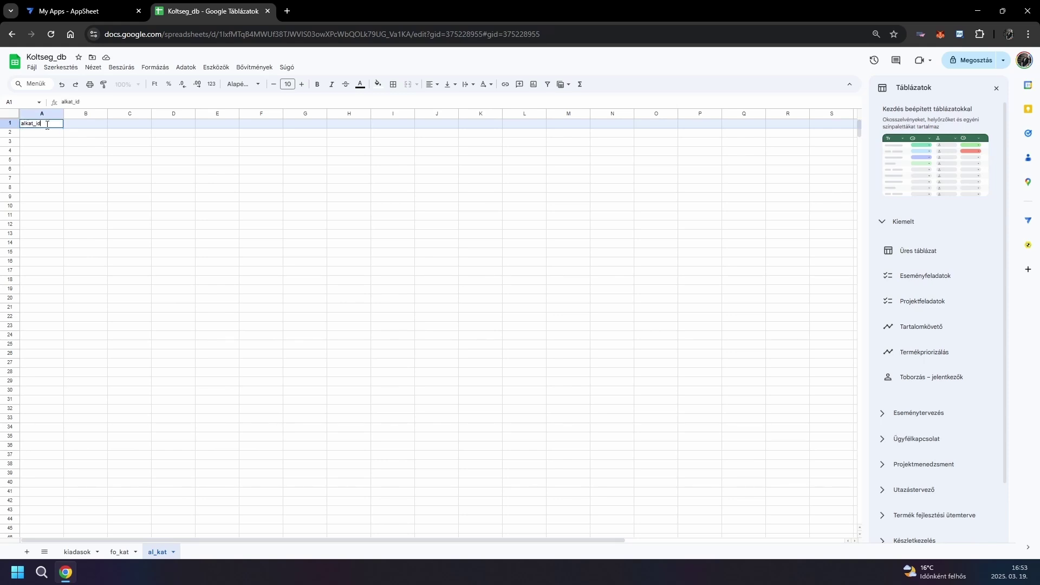
pyautogui.press('Tab')
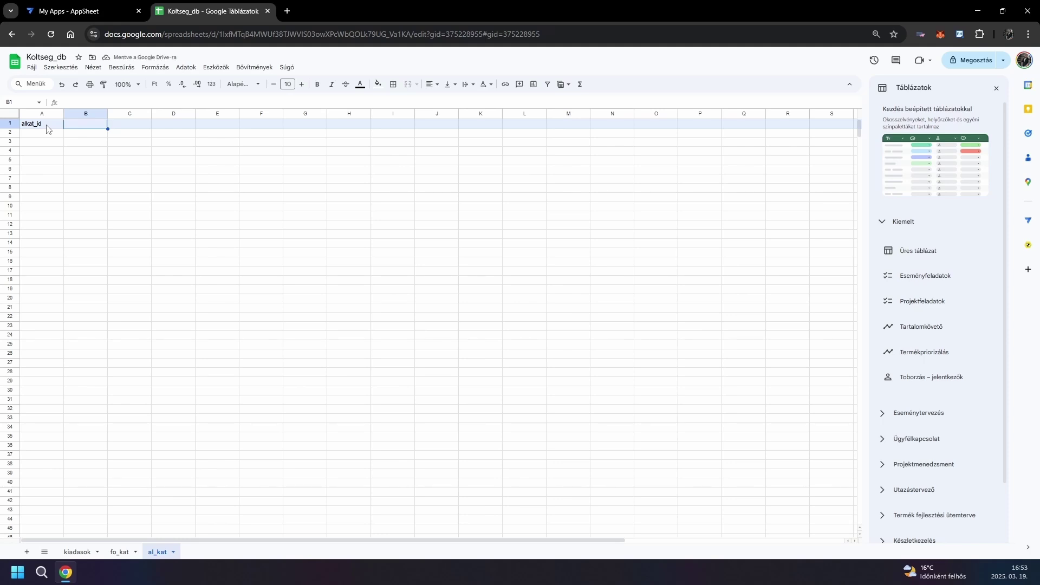
pyautogui.write('fokat_id')
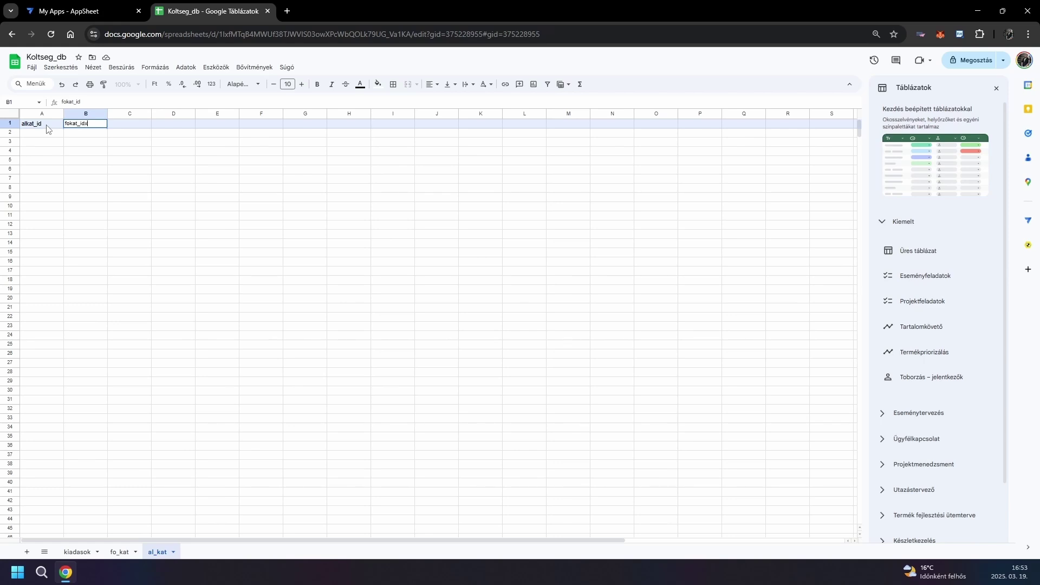
pyautogui.press('Tab')
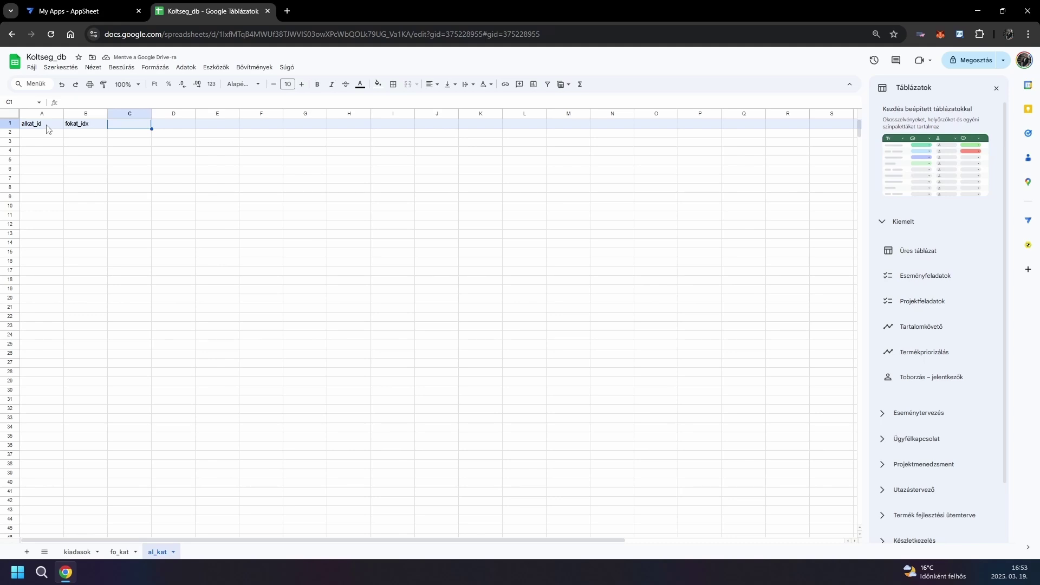
pyautogui.write('megnecv')
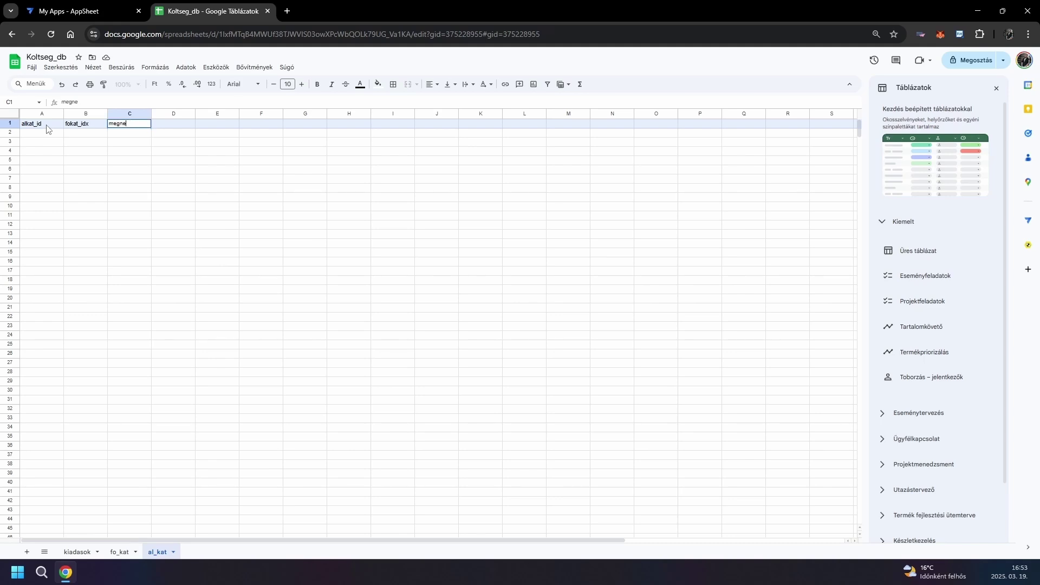
pyautogui.press('Return')
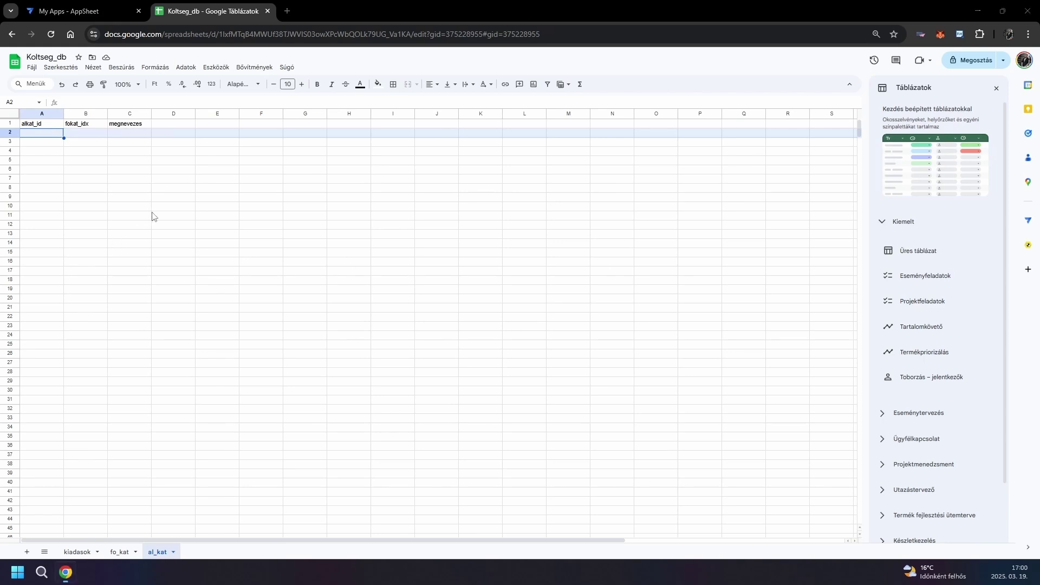
# Step: Delete the unused empty columns from D onward in the al_kat sheet
pyautogui.click(147, 208)
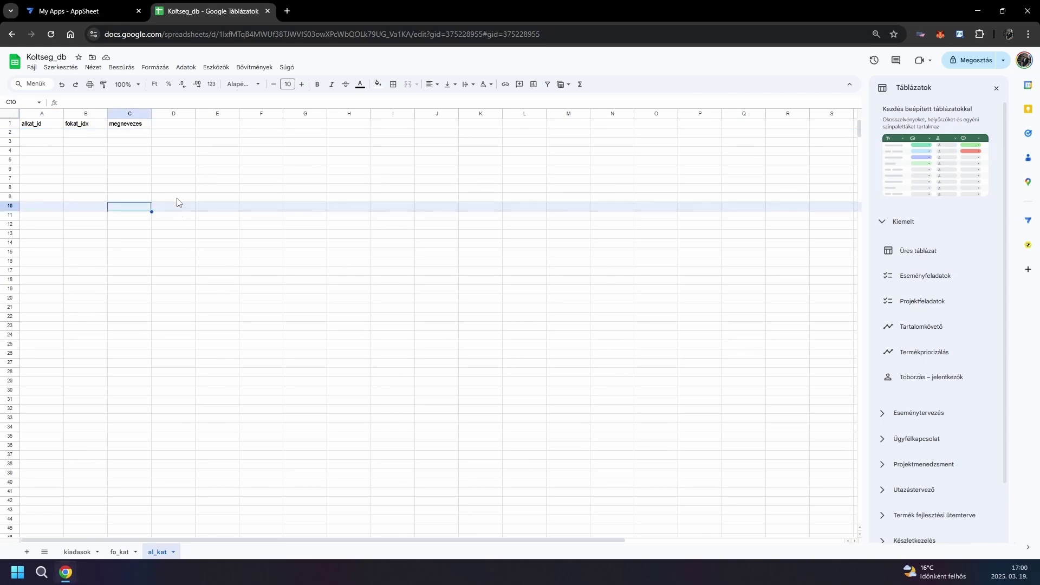
pyautogui.moveTo(174, 113); pyautogui.dragTo(833, 113)
pyautogui.rightClick(833, 113)
pyautogui.click(879, 216)
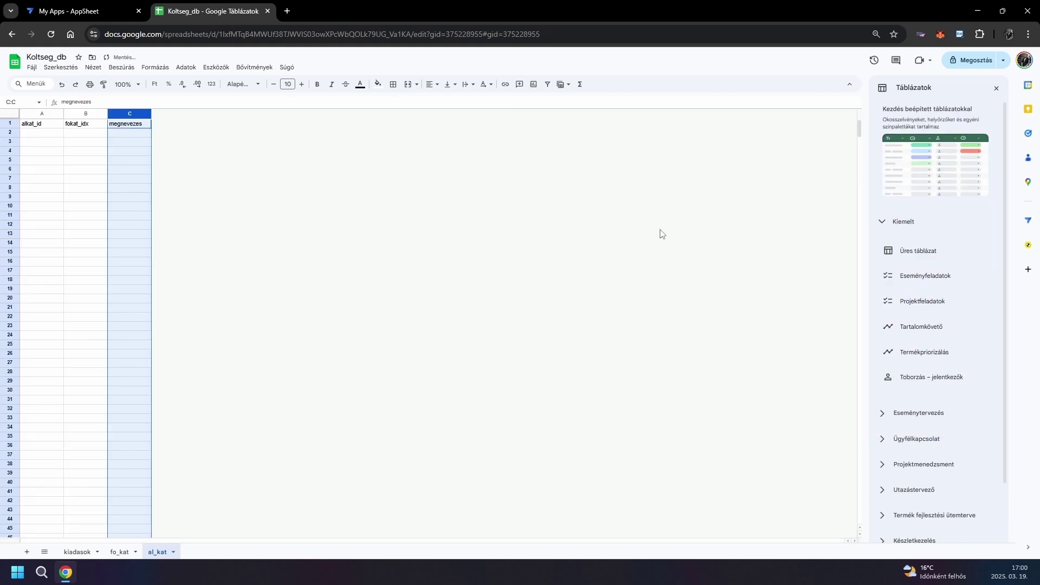
pyautogui.click(130, 244)
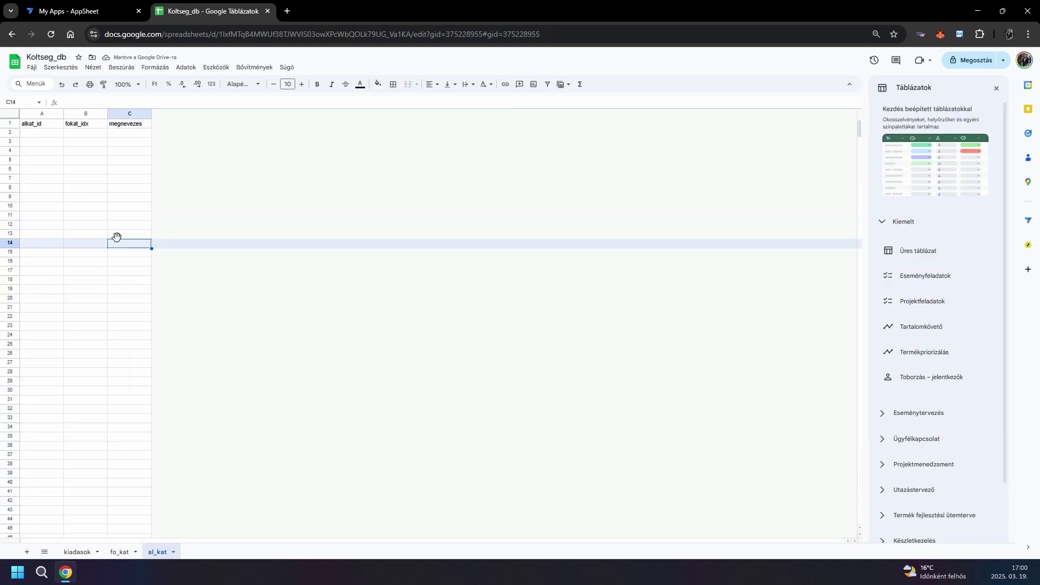
# Step: Switch to AppSheet and start a new app from existing data, named NSI_koltsegvetes with the category Other
pyautogui.click(99, 11)
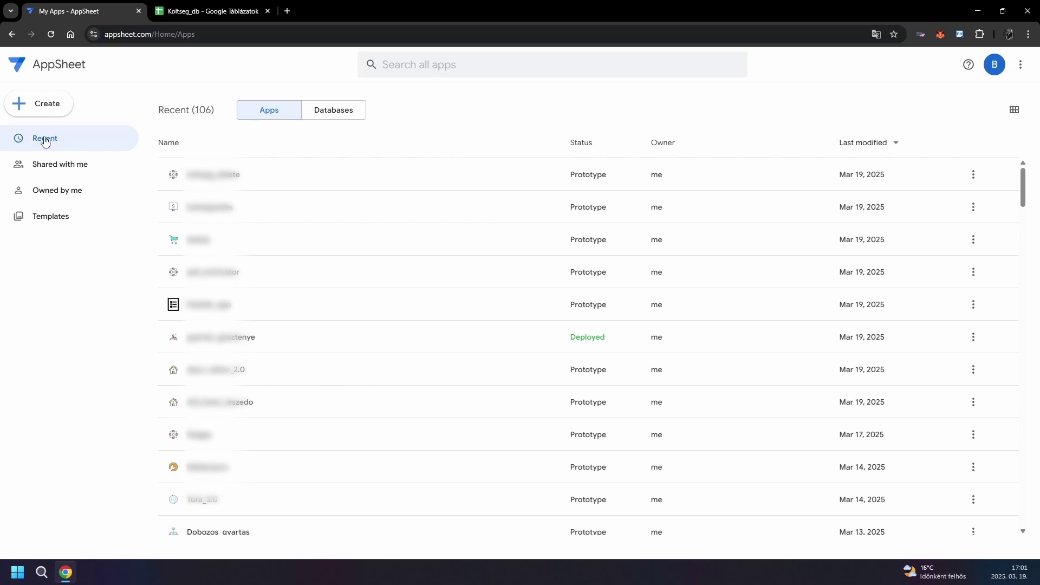
pyautogui.click(50, 107)
pyautogui.moveTo(133, 138)
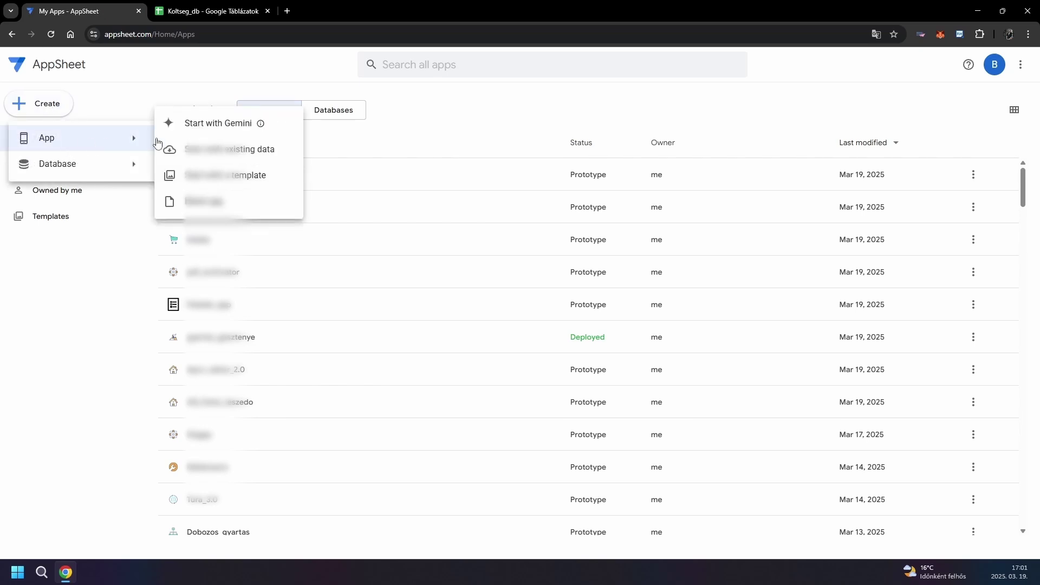
pyautogui.click(255, 151)
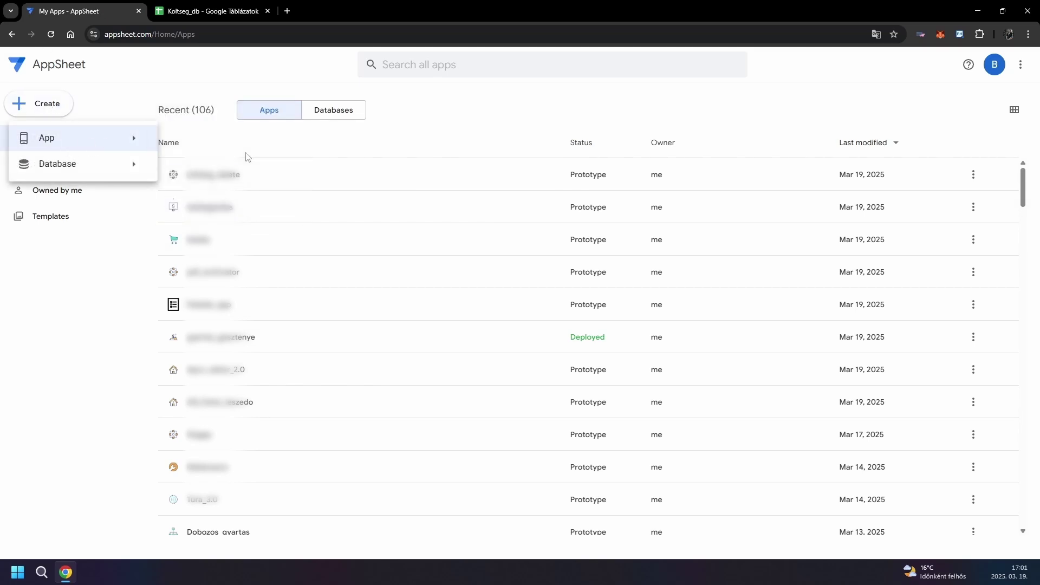
pyautogui.tripleClick(388, 114)
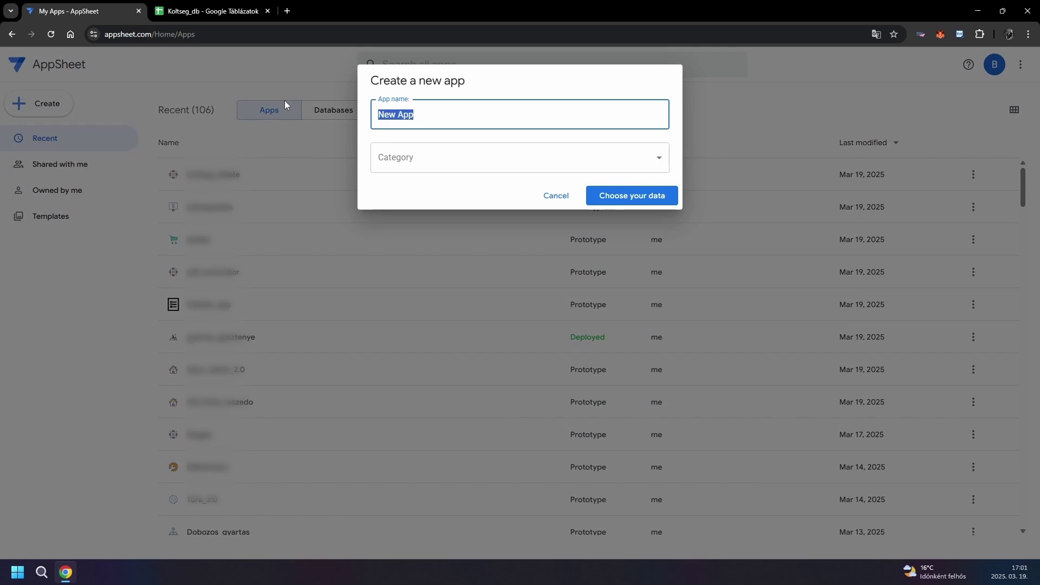
pyautogui.write('NSI_koltsegvetes')
pyautogui.click(487, 157)
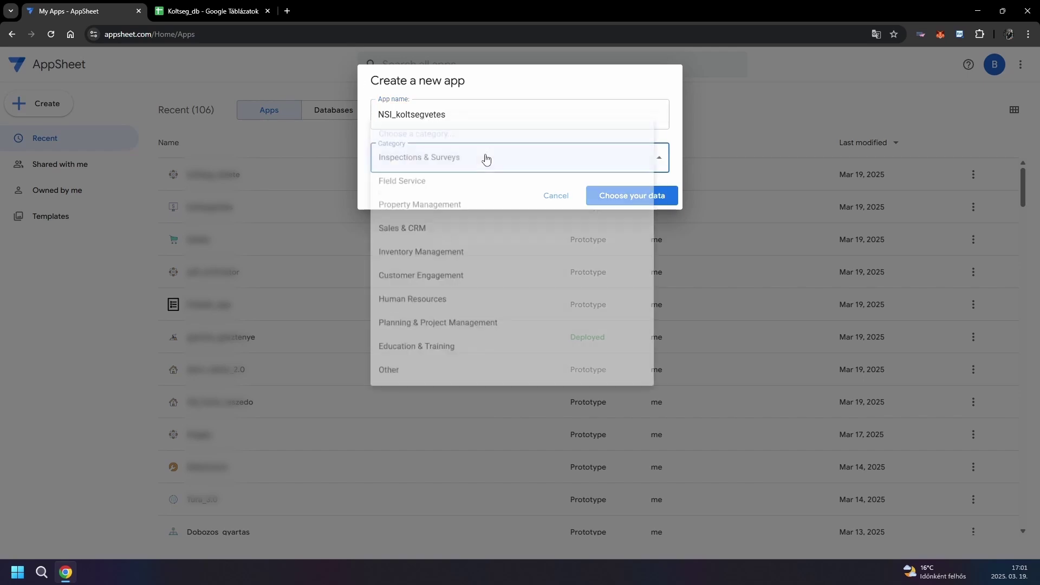
pyautogui.click(434, 387)
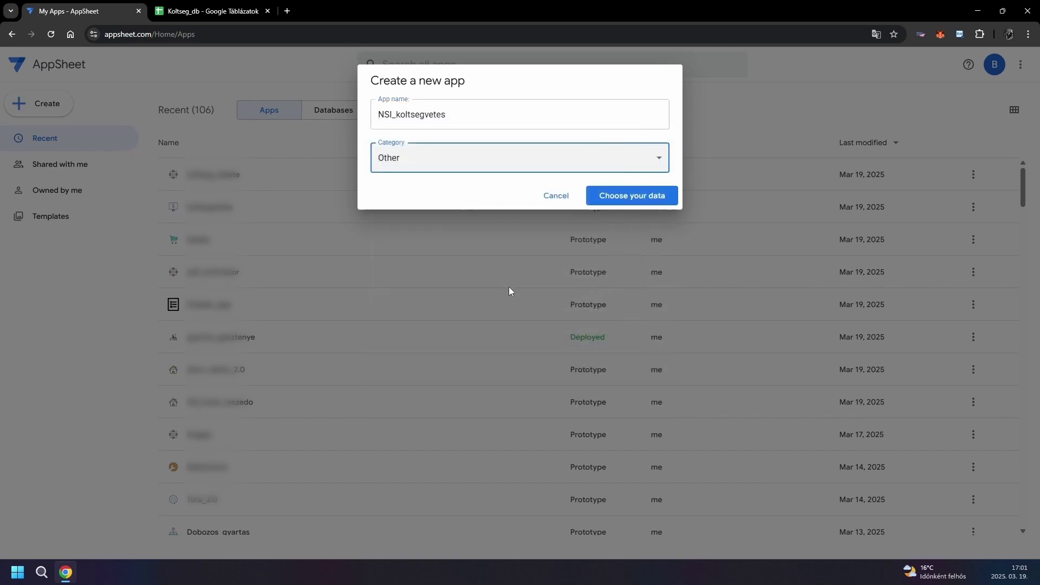
pyautogui.click(650, 196)
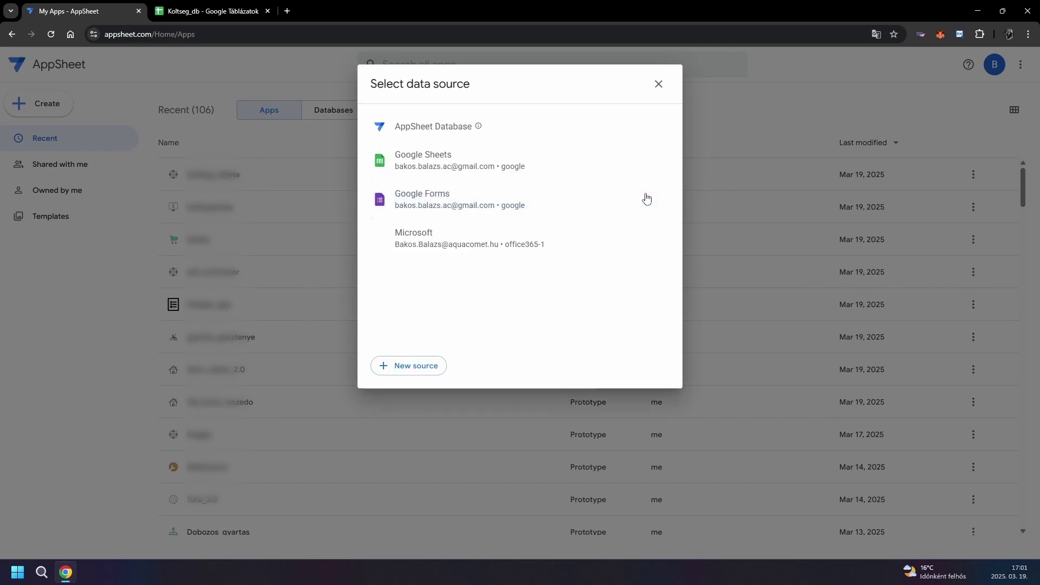
# Step: Connect the Koltseg_db spreadsheet from Google Sheets as the app's data source and dismiss the app-ready message
pyautogui.click(463, 161)
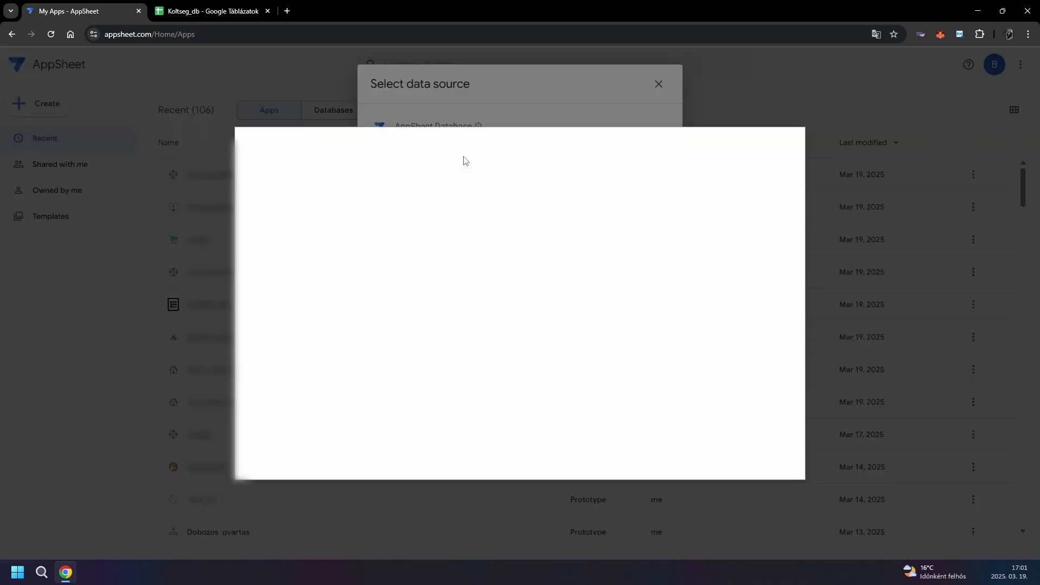
pyautogui.click(377, 201)
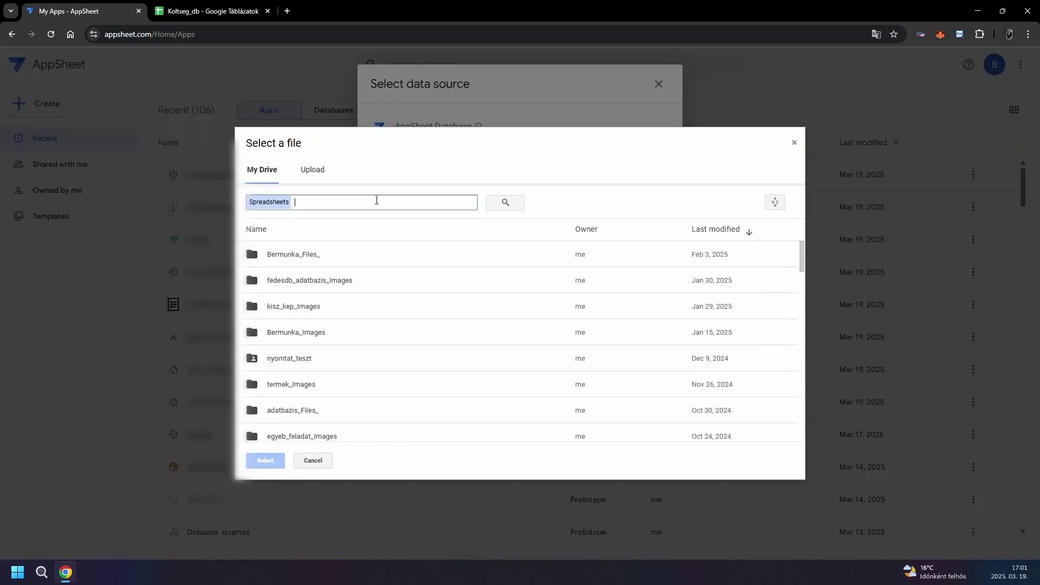
pyautogui.write('koltseg')
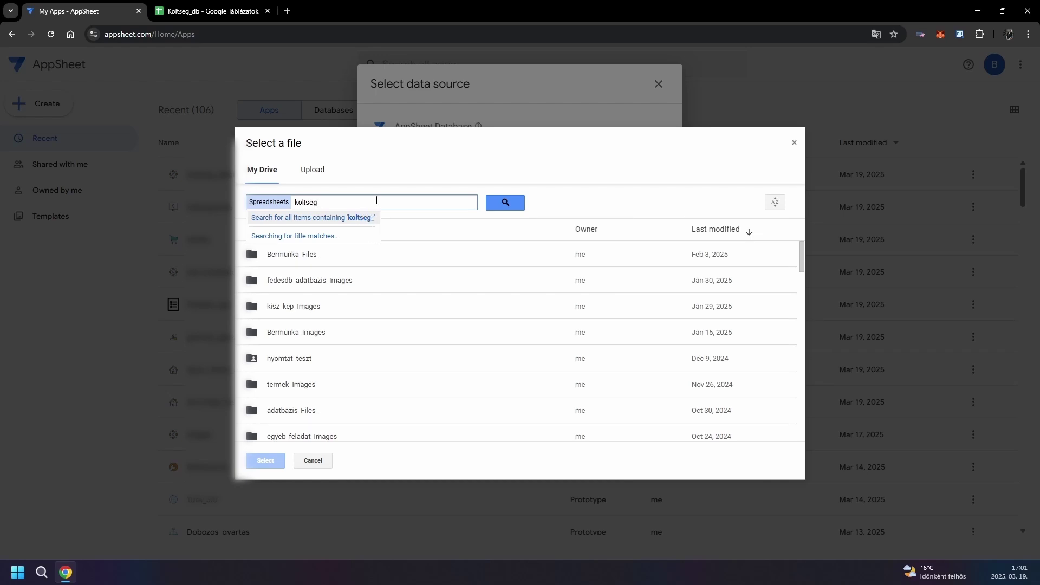
pyautogui.write('_')
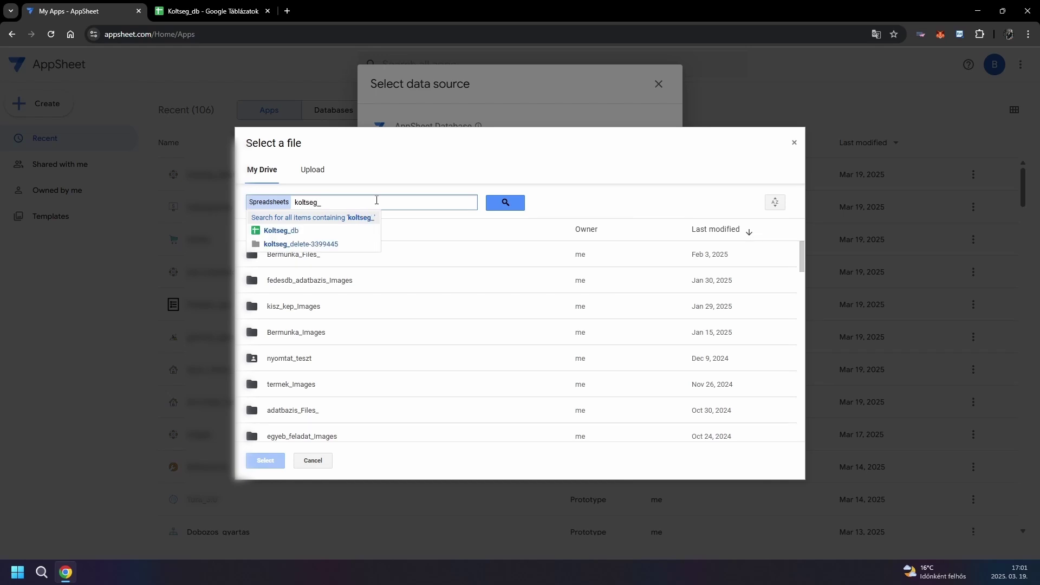
pyautogui.click(305, 228)
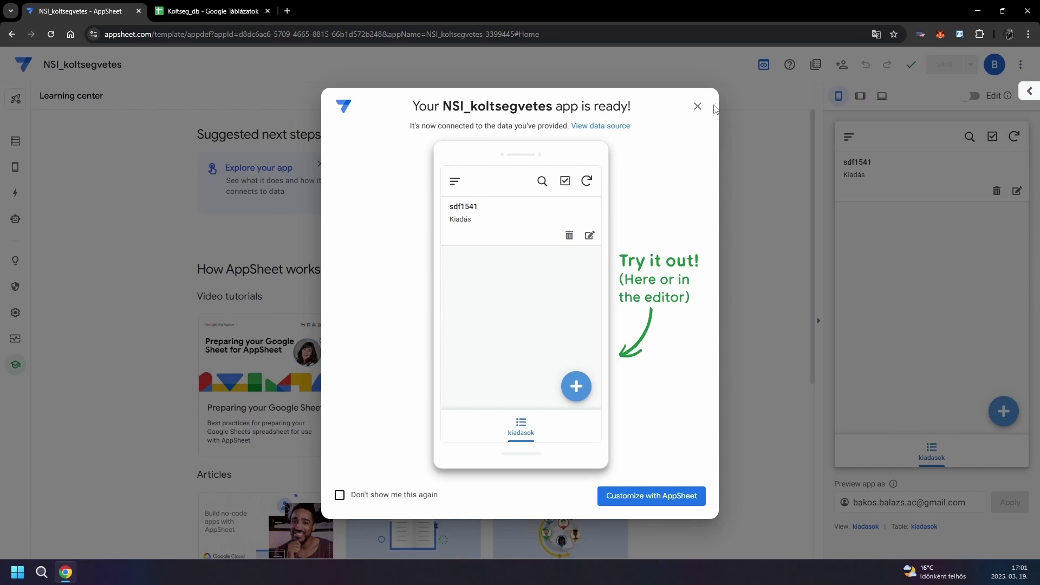
pyautogui.click(698, 106)
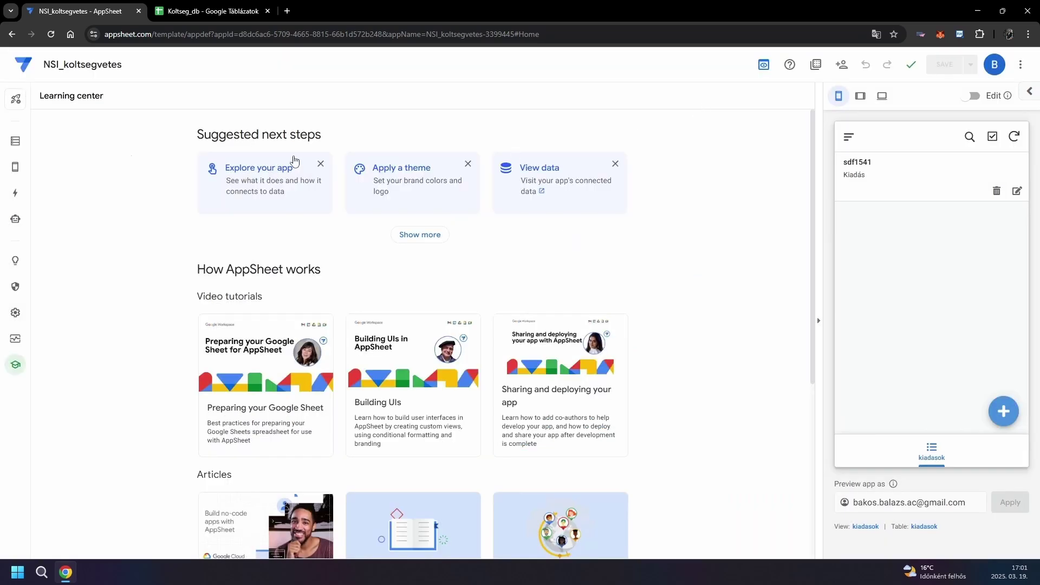
# Step: Add the suggested fo_kat table to the app's data, allowing updates and adds but not deletes
pyautogui.click(15, 141)
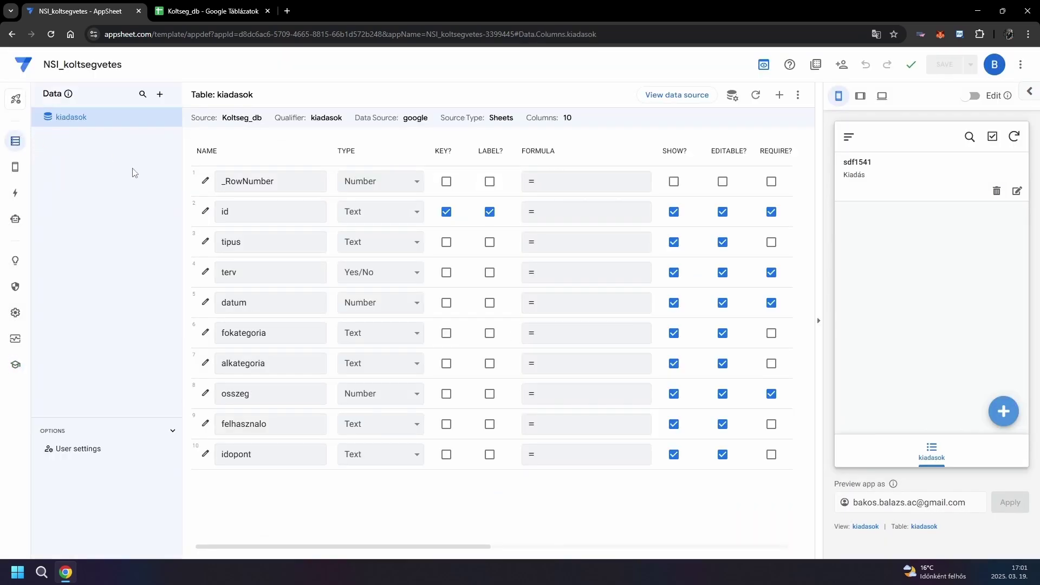
pyautogui.click(158, 95)
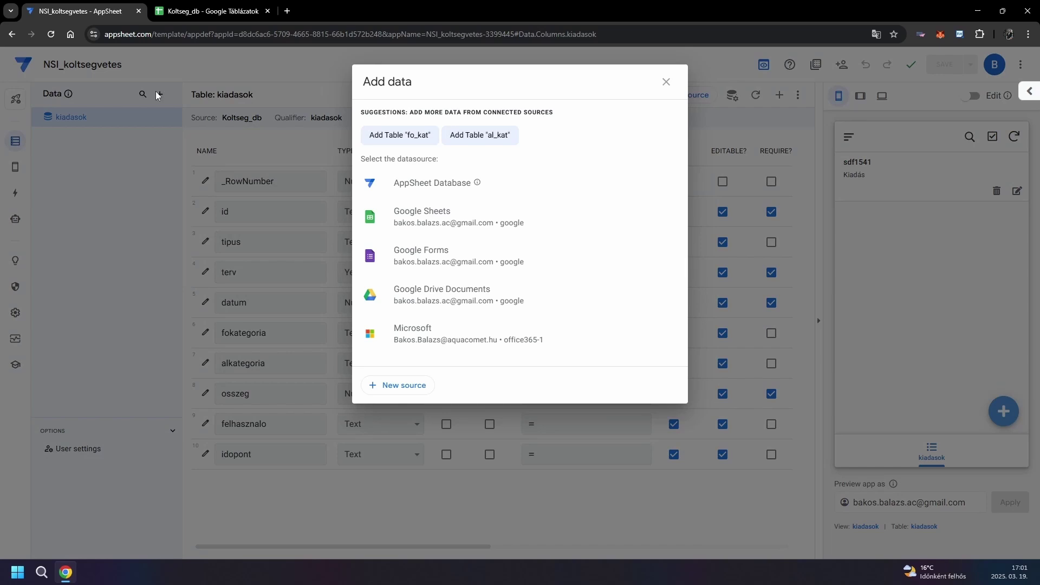
pyautogui.click(393, 136)
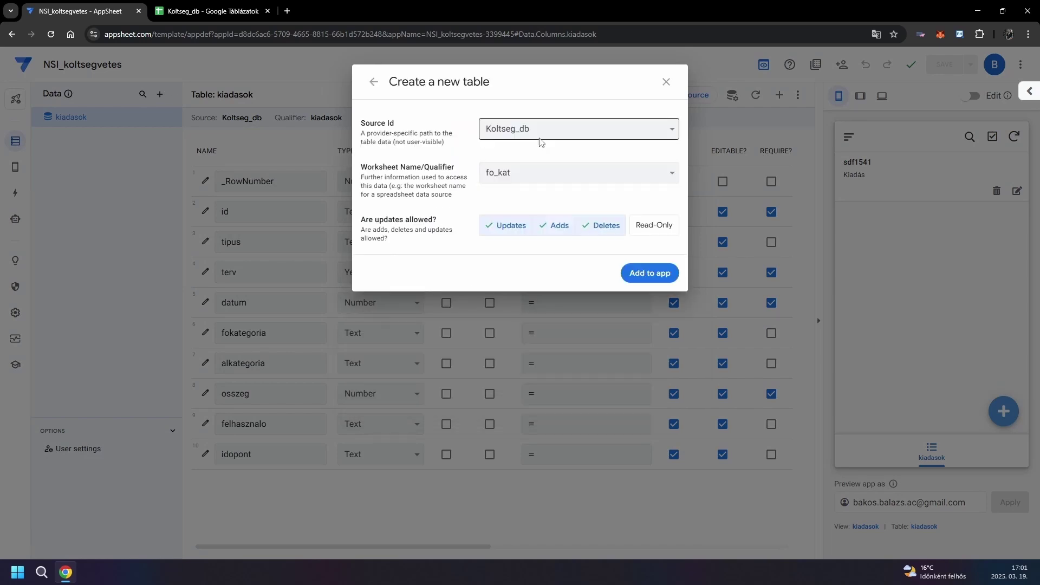
pyautogui.click(621, 231)
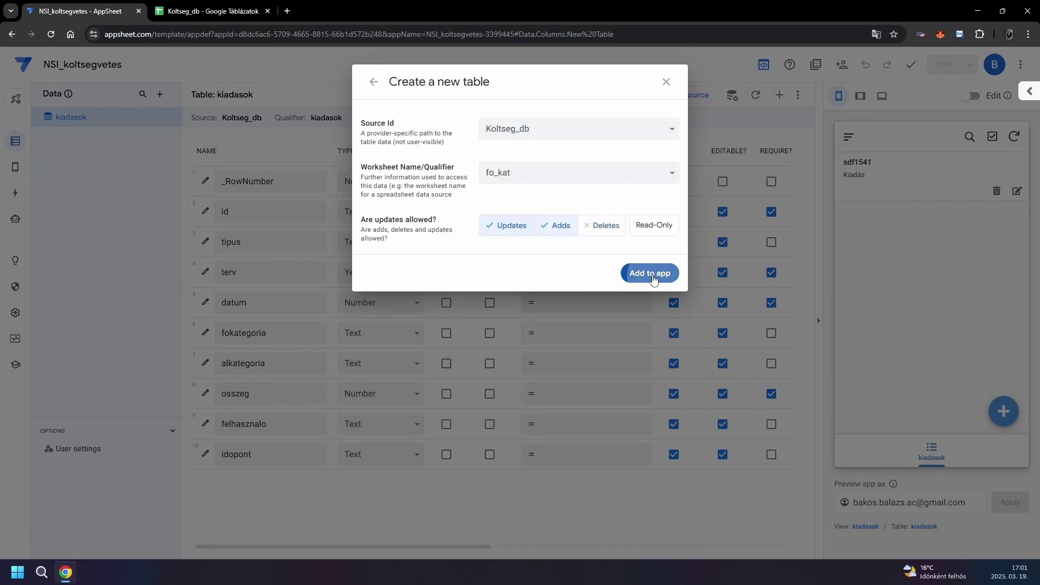
pyautogui.click(656, 277)
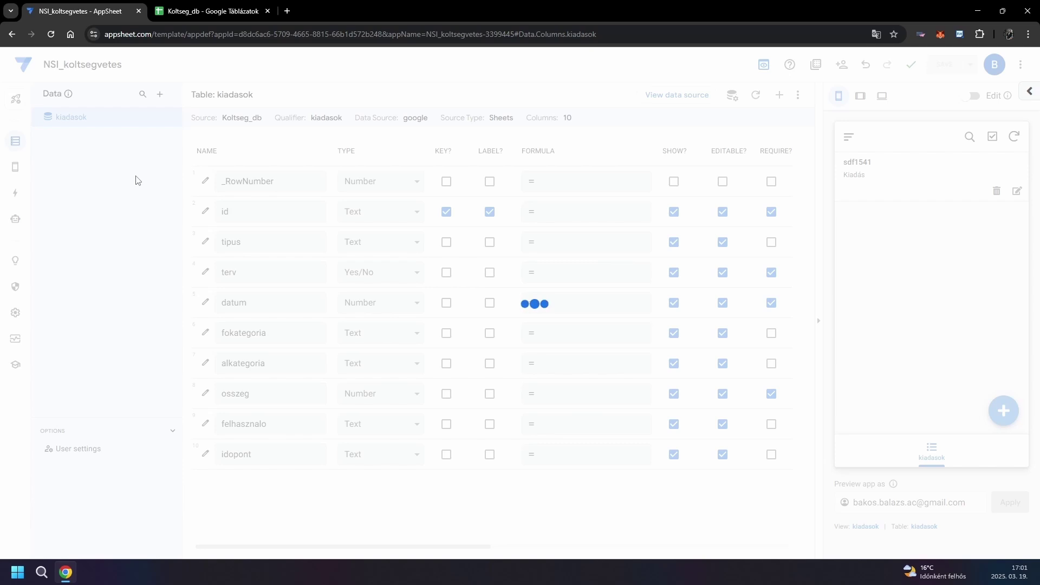
# Step: Add the suggested al_kat table to the app's data, allowing updates and adds but not deletes
pyautogui.click(159, 94)
pyautogui.click(423, 143)
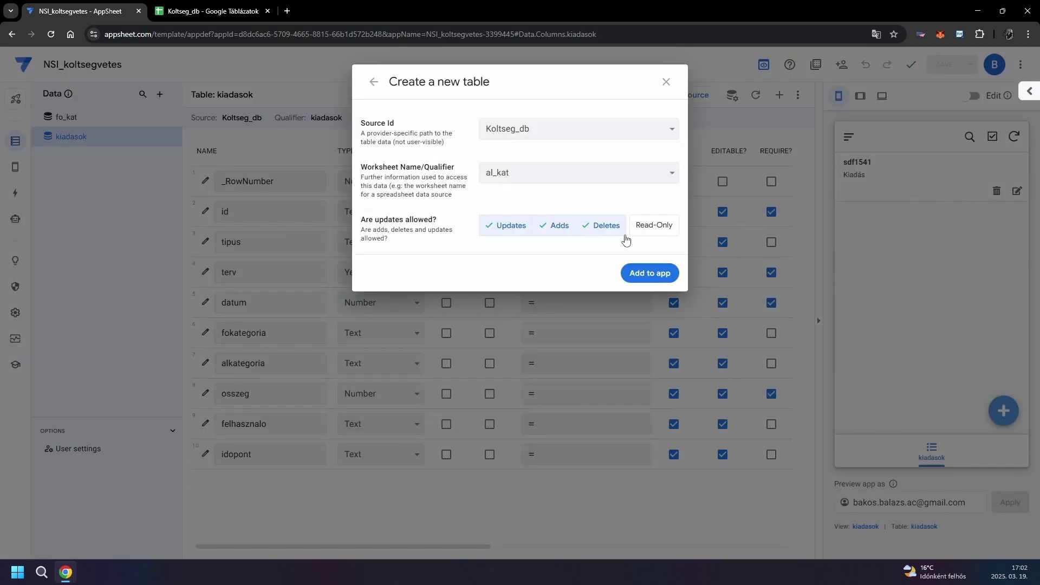
pyautogui.click(597, 233)
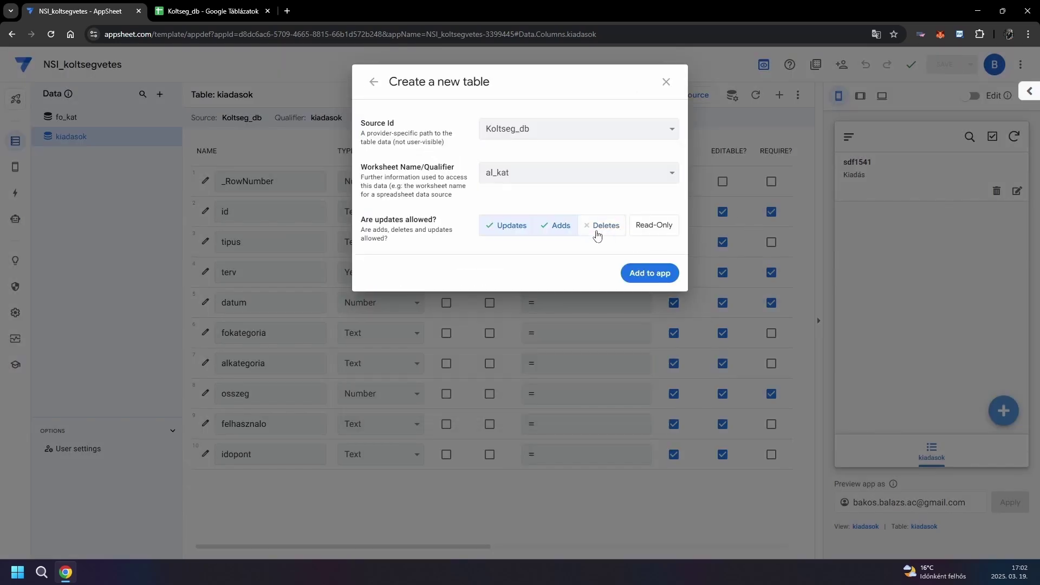
pyautogui.click(662, 278)
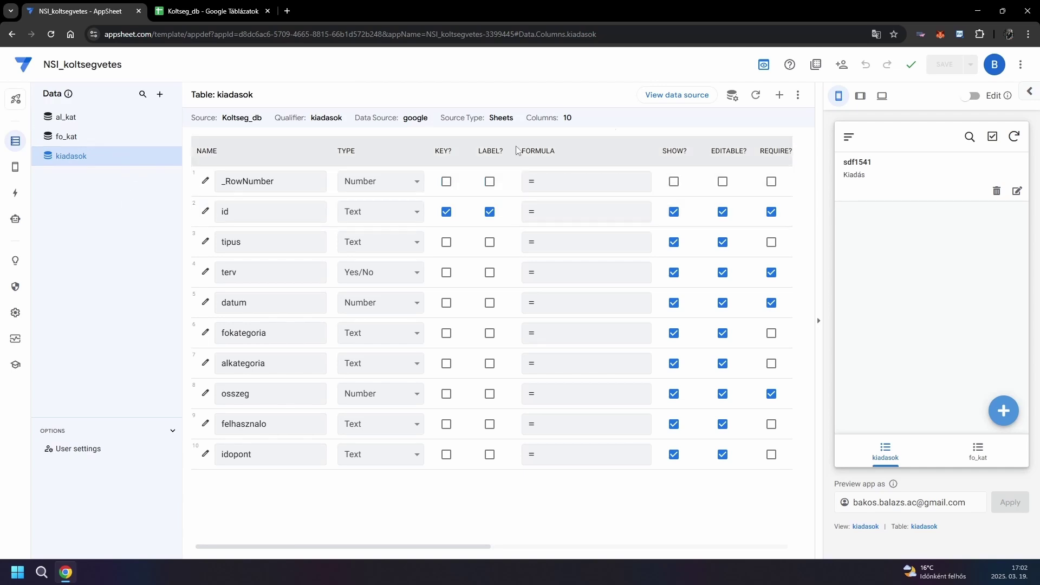
# Step: Examine the auto-compute settings of the id column in the kiadasok table, including its initial value
pyautogui.click(205, 212)
pyautogui.scroll(-2, 466, 251)
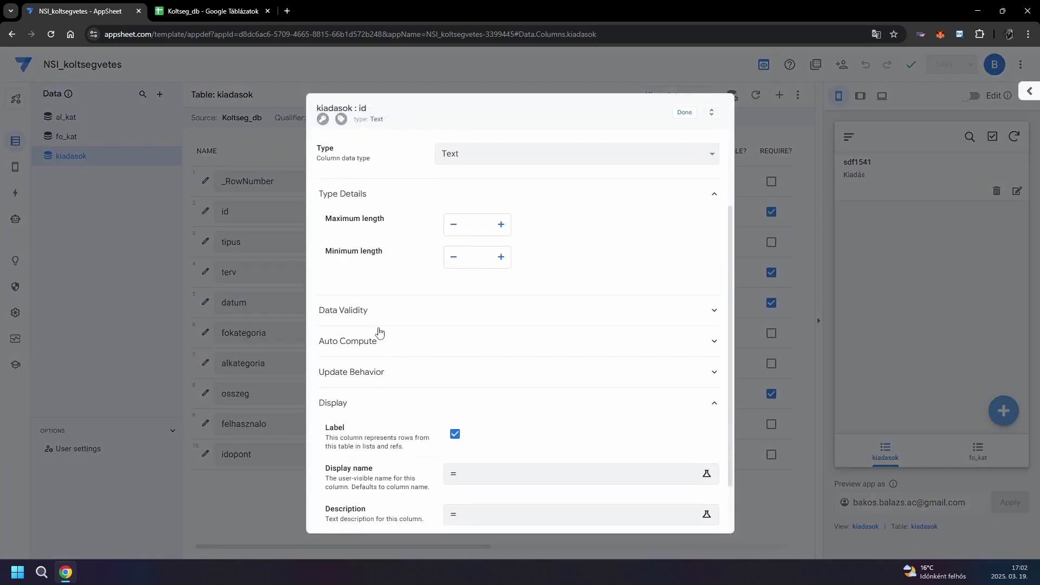
pyautogui.click(362, 348)
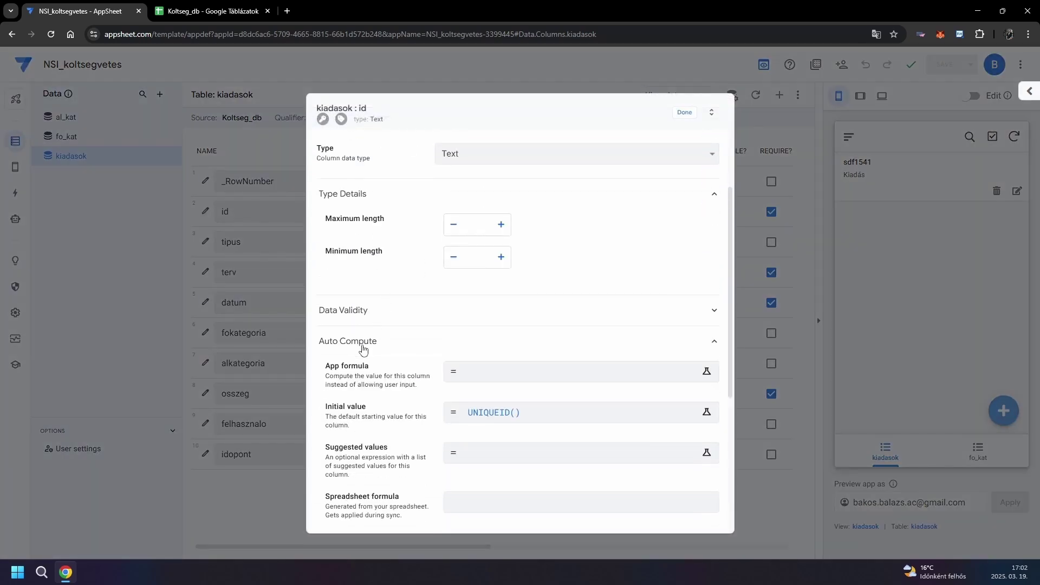
pyautogui.scroll(-1, 379, 379)
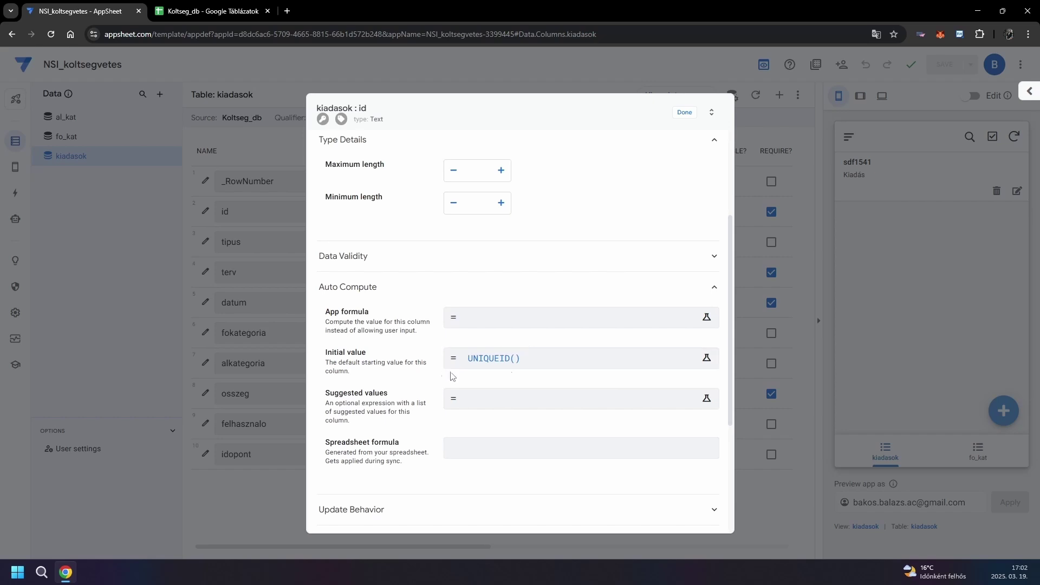
pyautogui.click(683, 113)
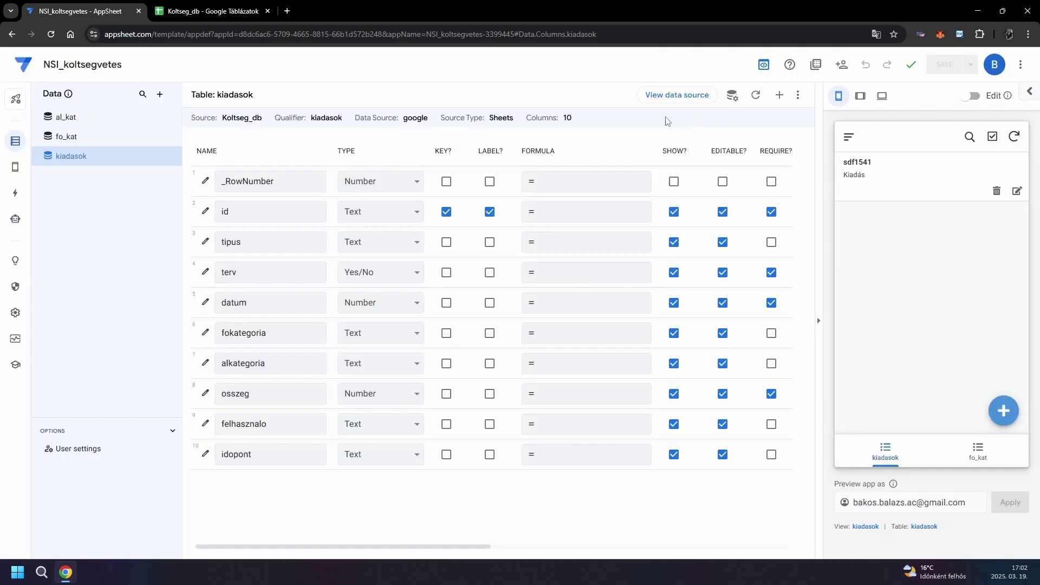
# Step: Set the tipus column of the kiadasok table to type Enum with the values Kiadás and Bevétel
pyautogui.click(412, 241)
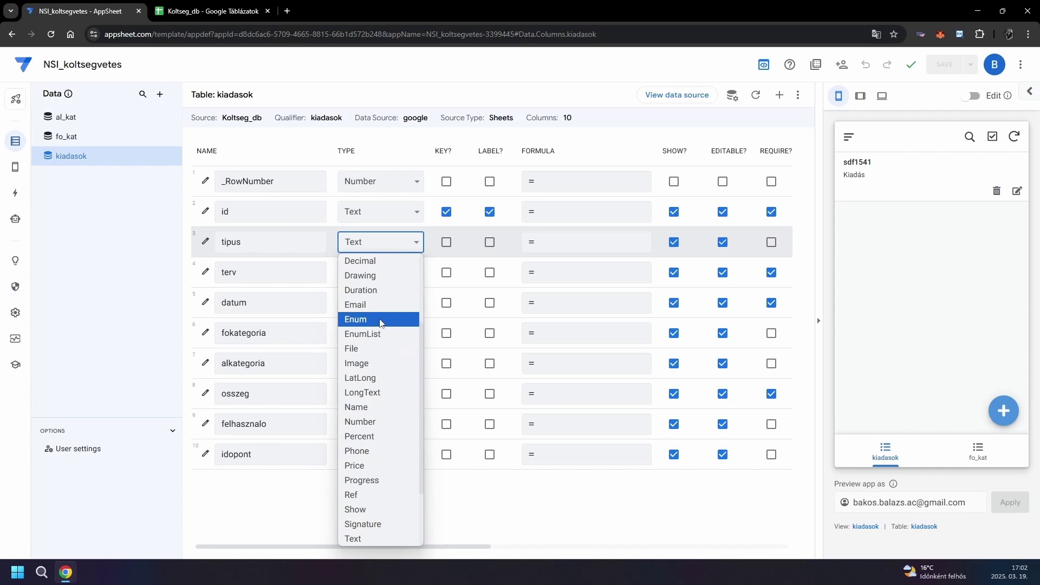
pyautogui.click(357, 319)
pyautogui.click(206, 242)
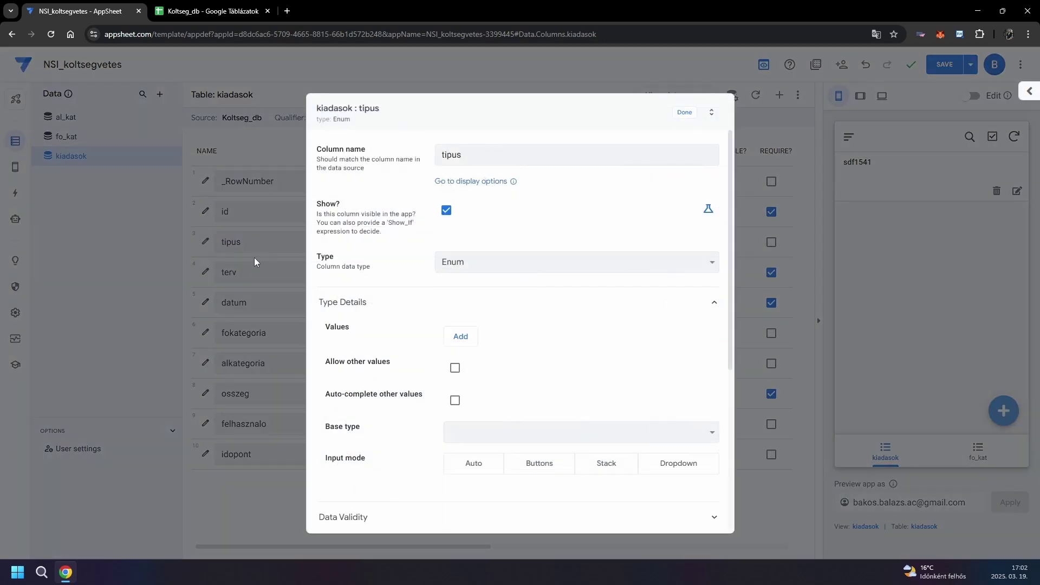
pyautogui.click(460, 336)
pyautogui.click(461, 370)
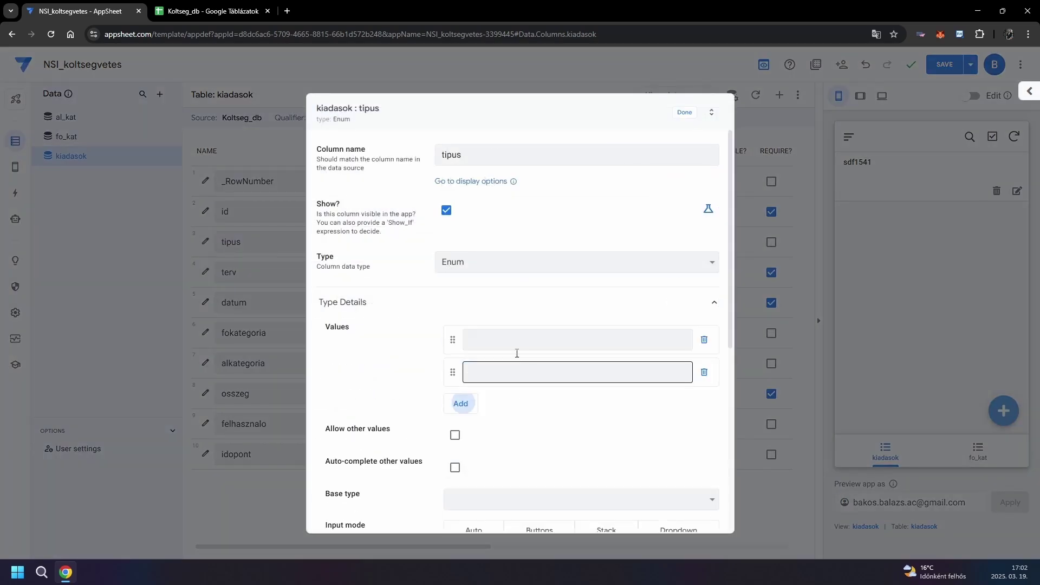
pyautogui.click(526, 348)
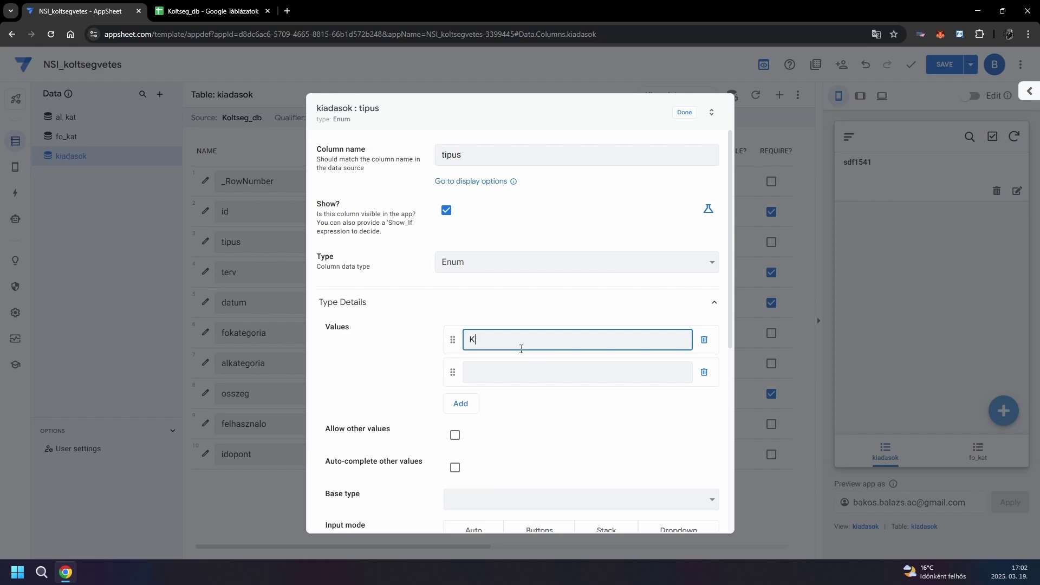
pyautogui.write('Kiadás')
pyautogui.press('Tab')
pyautogui.press('Tab')
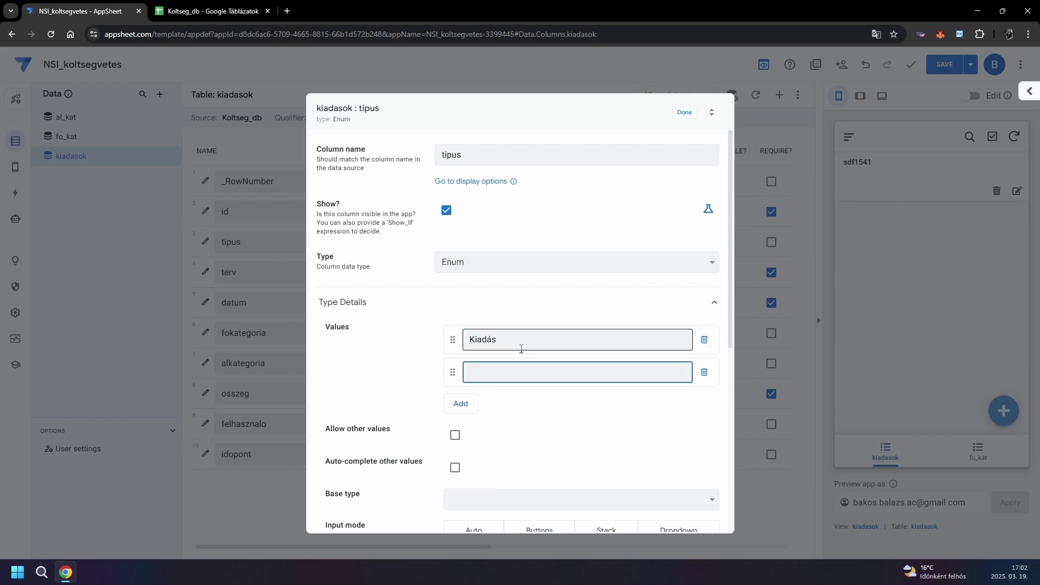
pyautogui.write('Bevétel')
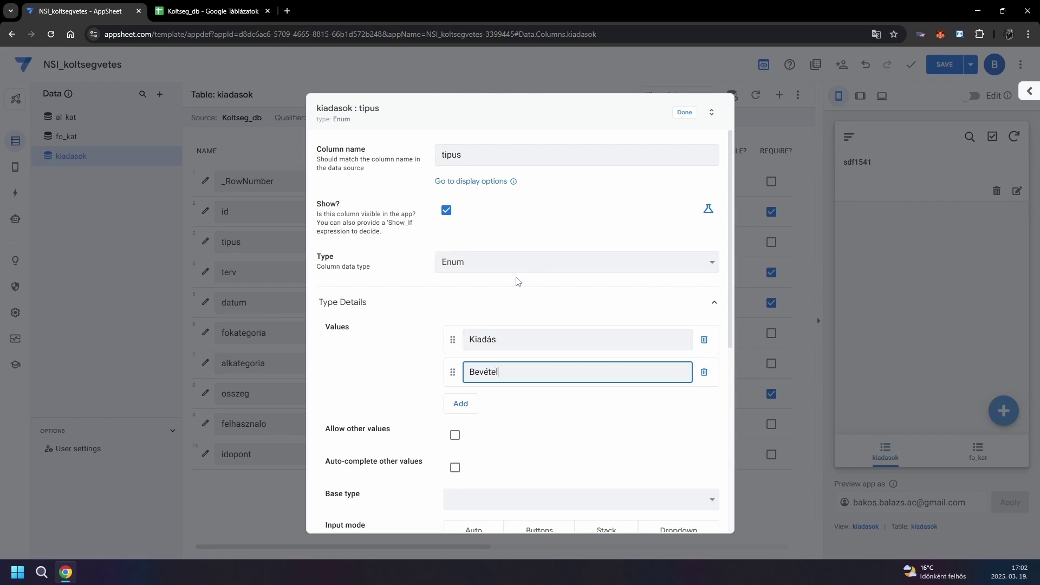
pyautogui.click(381, 391)
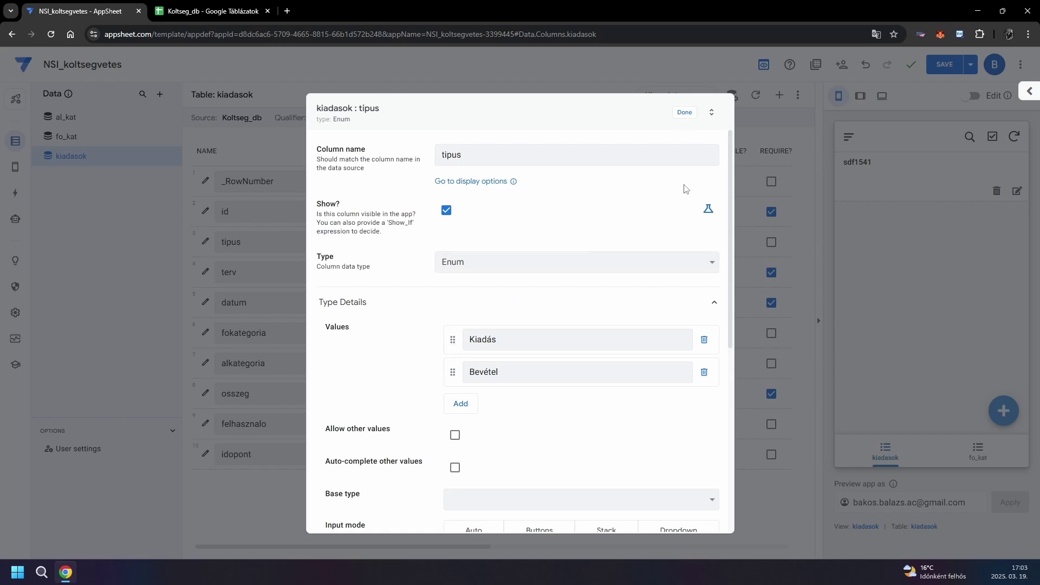
pyautogui.click(686, 114)
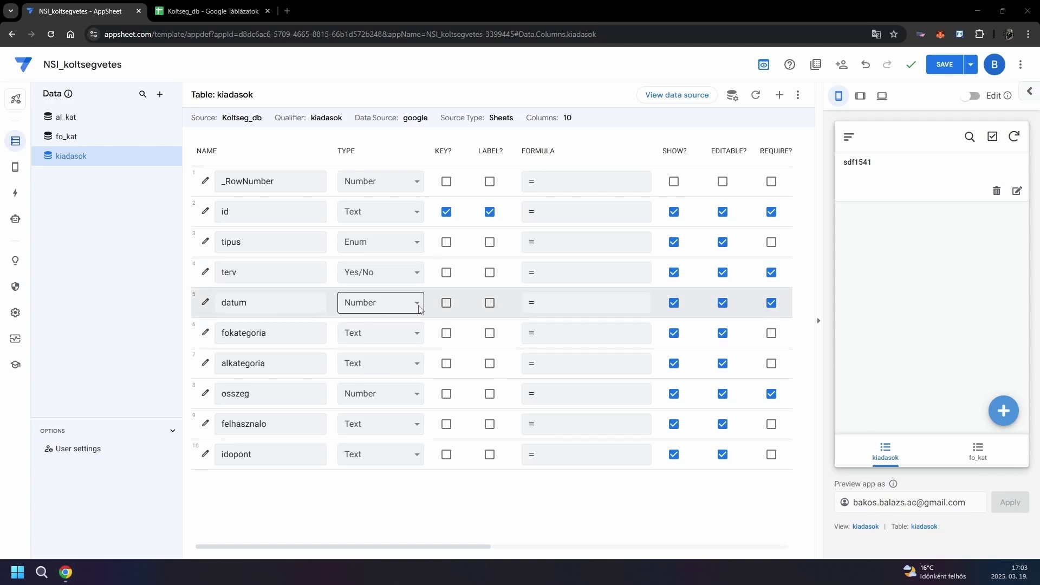
# Step: Change the datum column's type to Date in the kiadasok table
pyautogui.click(394, 302)
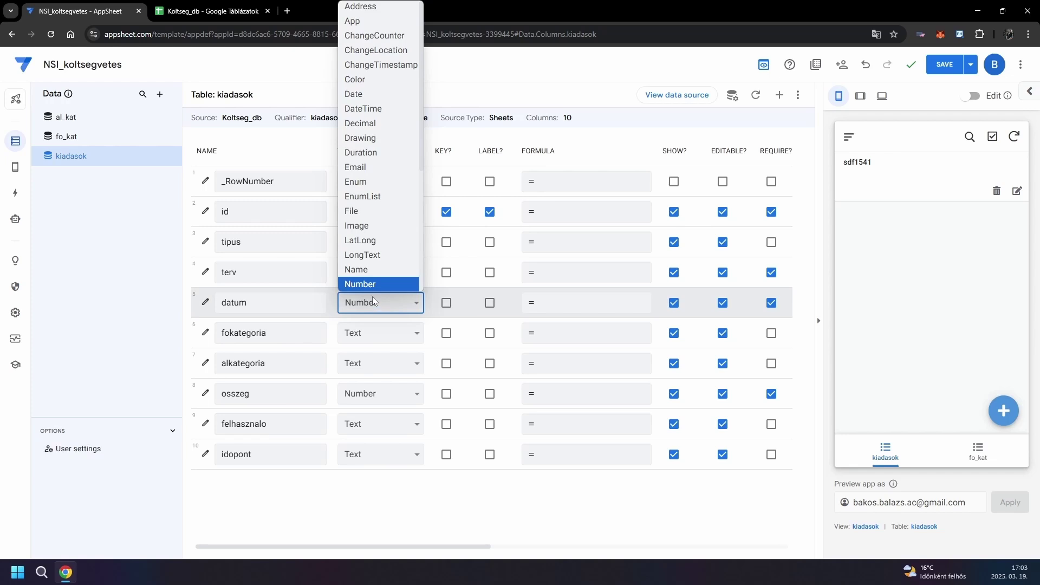
pyautogui.click(382, 94)
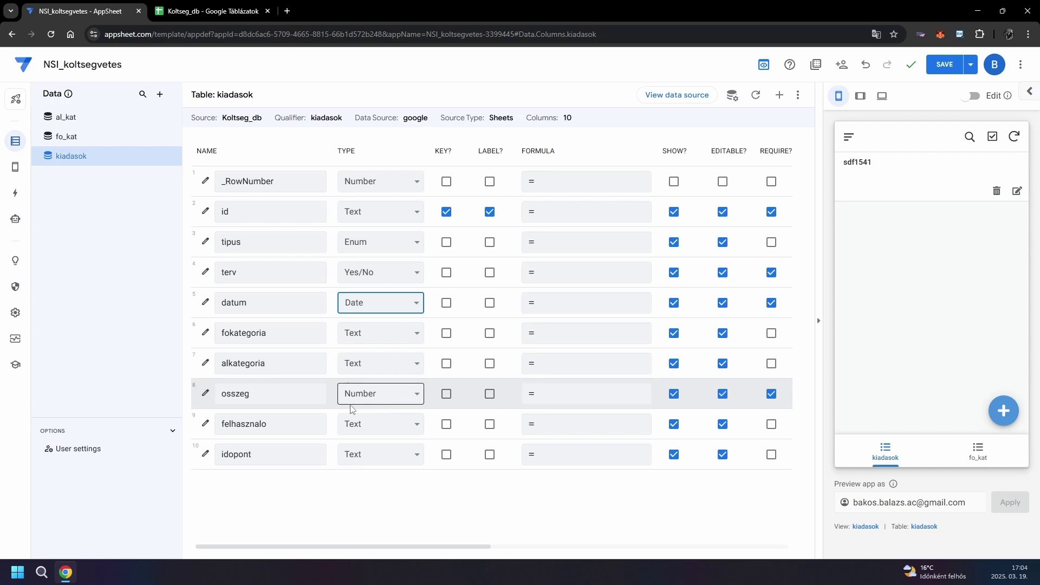
# Step: Set the felhasznalo column of the kiadasok table to type Email with the app formula USEREMAIL()
pyautogui.click(362, 426)
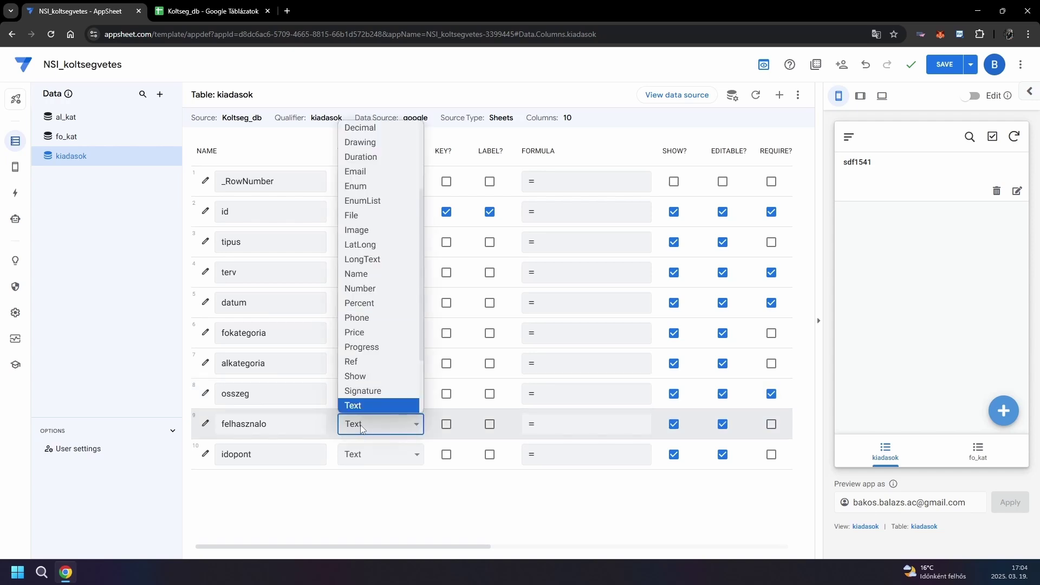
pyautogui.press('e')
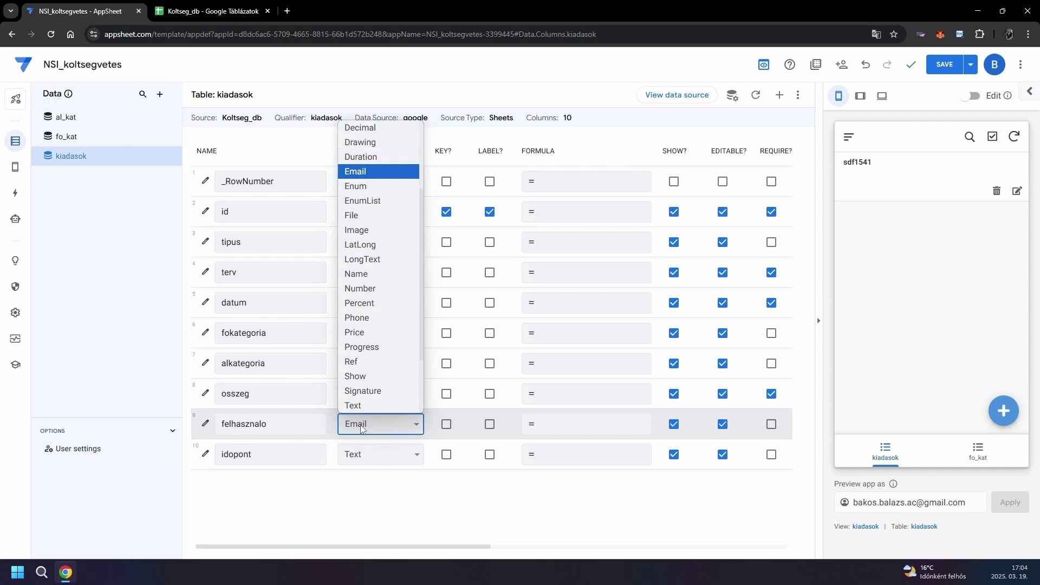
pyautogui.click(364, 171)
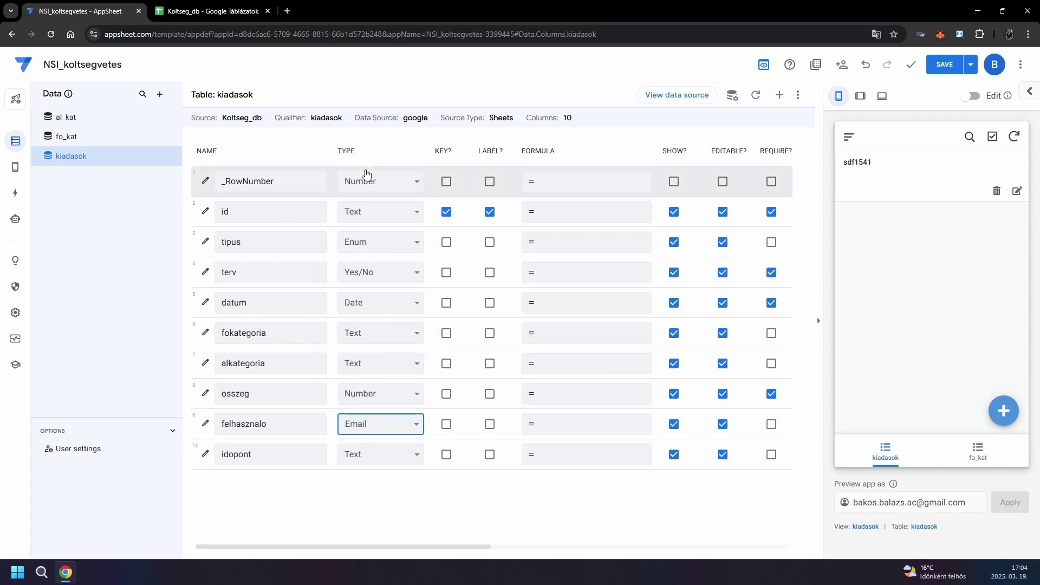
pyautogui.click(562, 424)
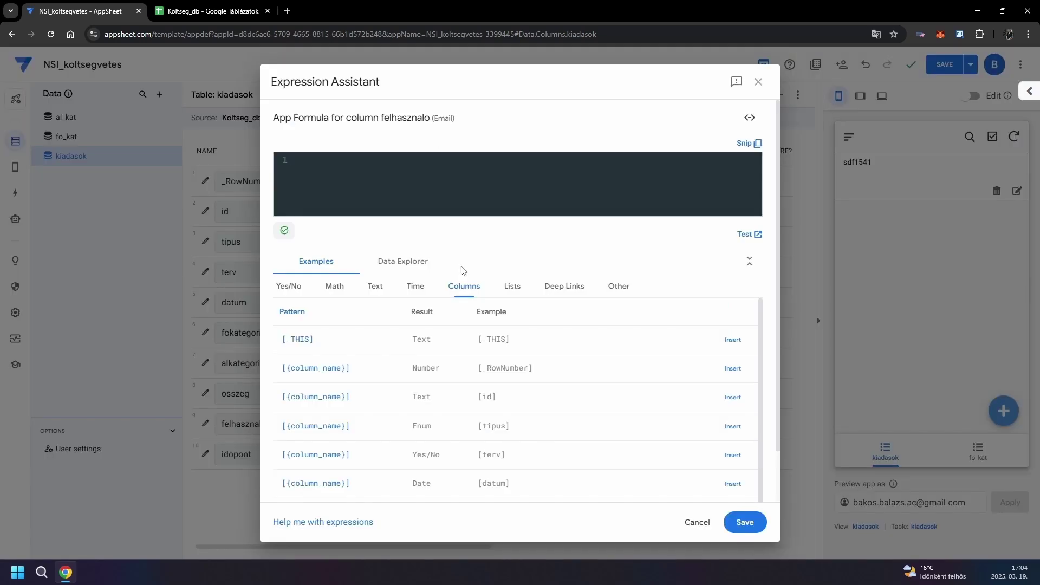
pyautogui.write('user')
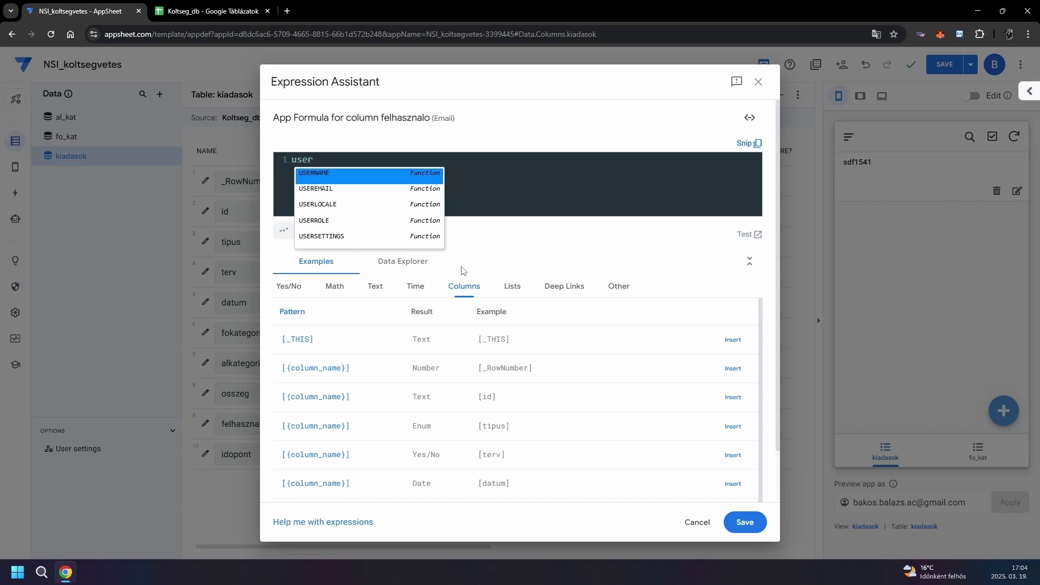
pyautogui.click(369, 190)
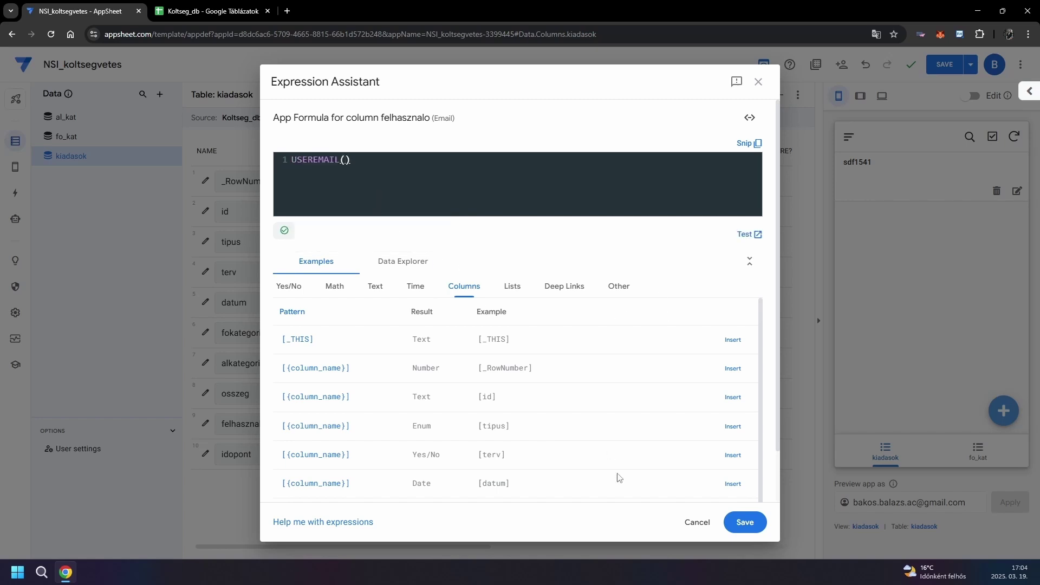
pyautogui.click(745, 523)
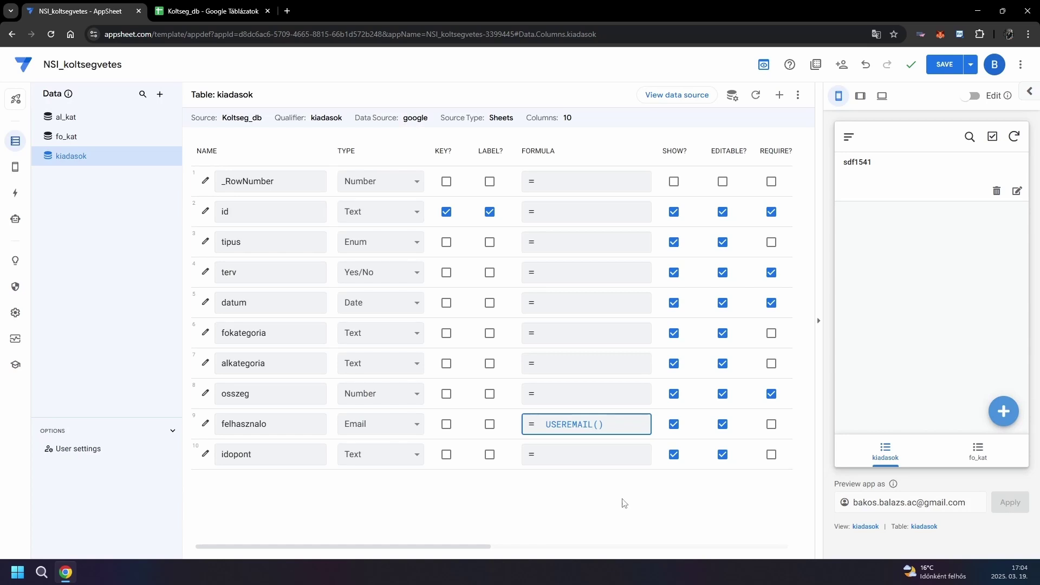
# Step: Set the idopont column of the kiadasok table to type DateTime with the app formula NOW()
pyautogui.click(392, 462)
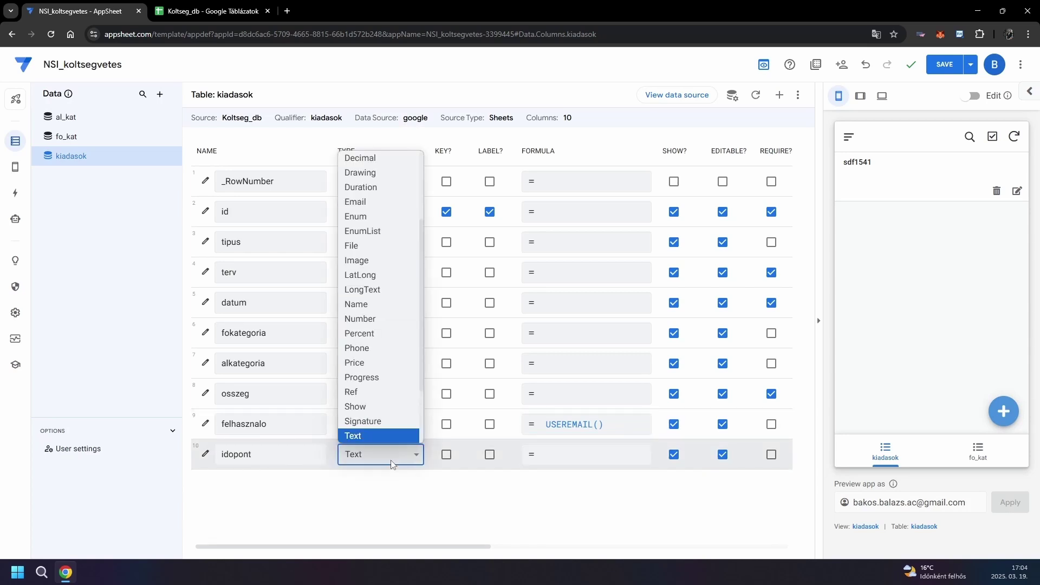
pyautogui.scroll(3, 386, 250)
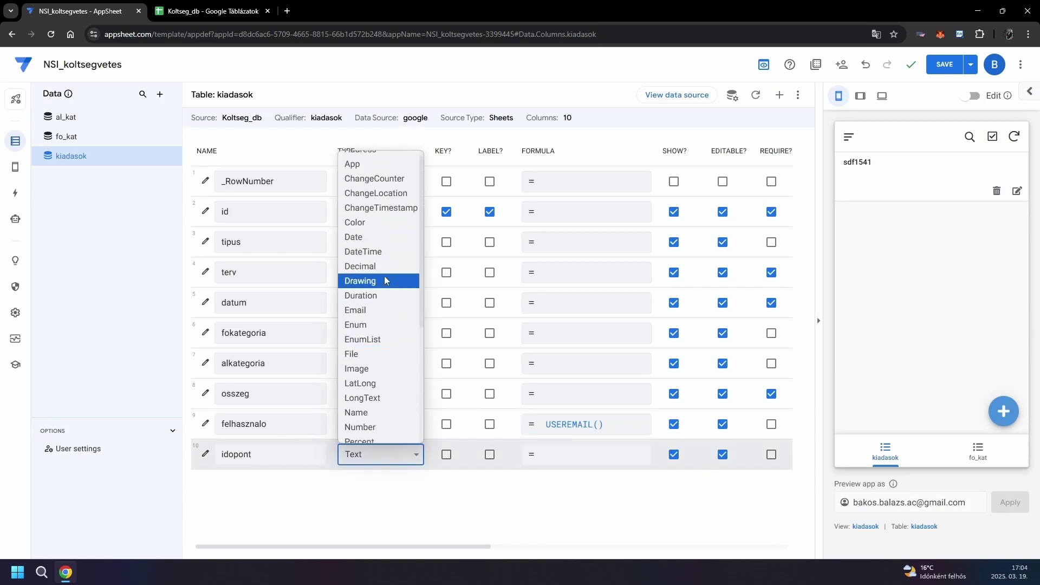
pyautogui.click(383, 252)
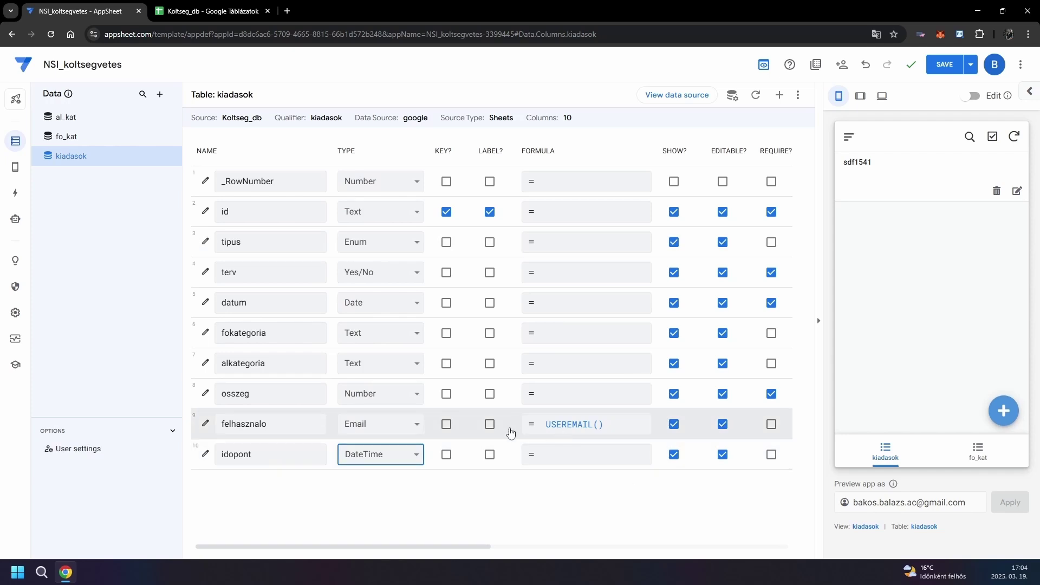
pyautogui.click(574, 459)
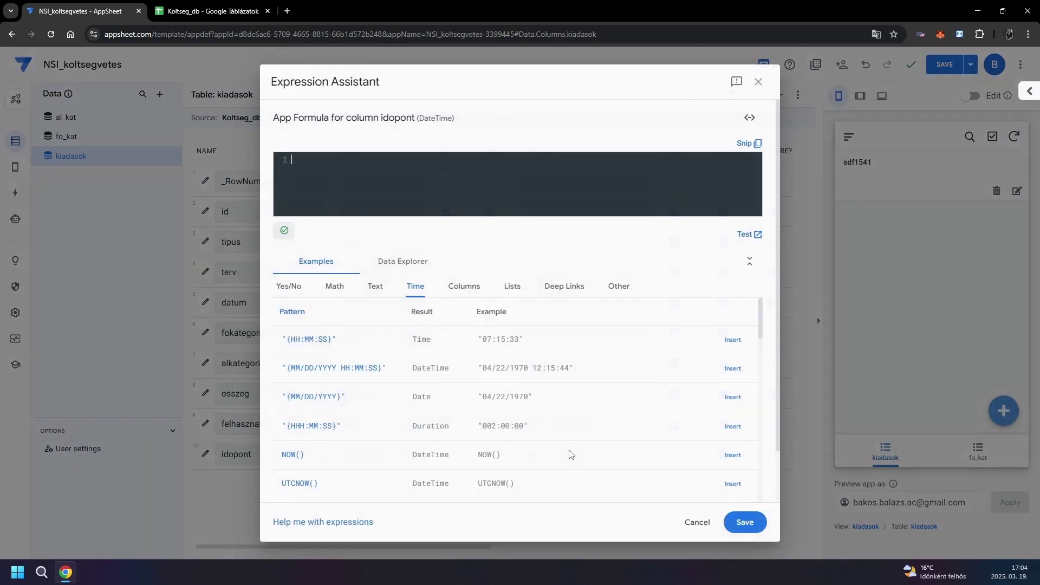
pyautogui.write('N')
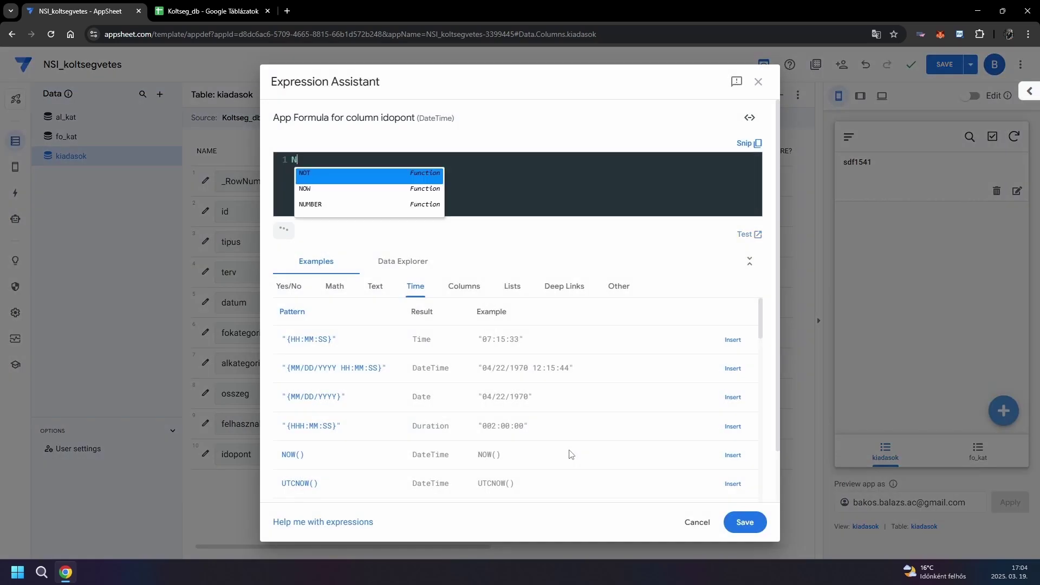
pyautogui.write('OW')
pyautogui.press('Return')
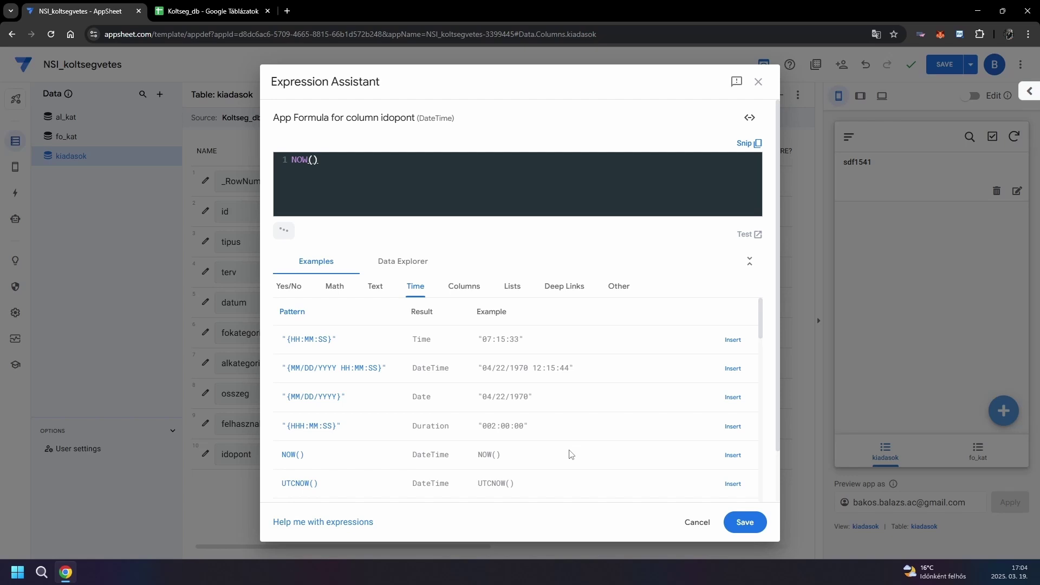
pyautogui.click(749, 531)
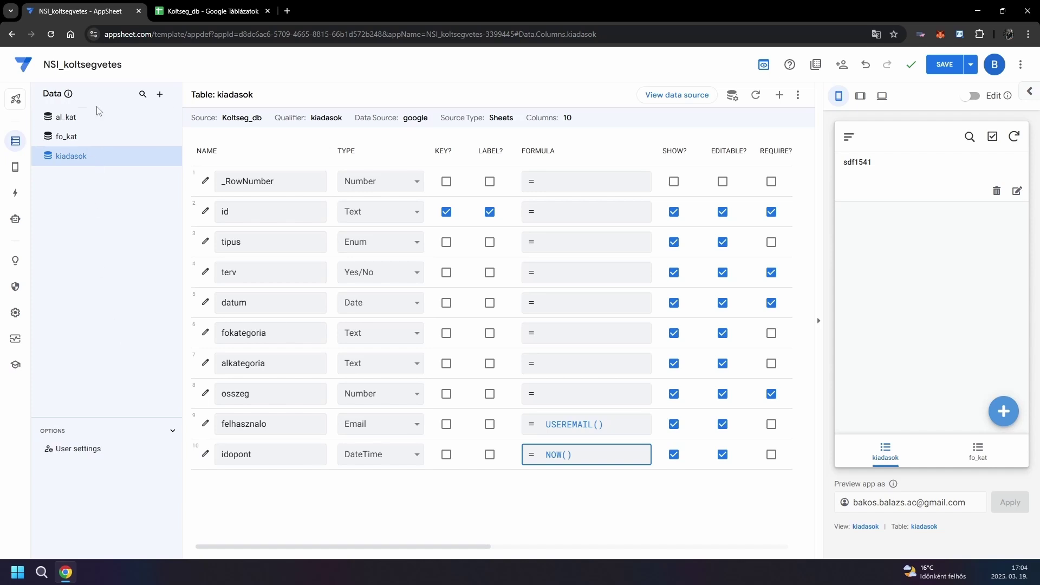
# Step: Examine the auto-compute settings of the alkat_id column in the al_kat table, including its initial value
pyautogui.click(89, 119)
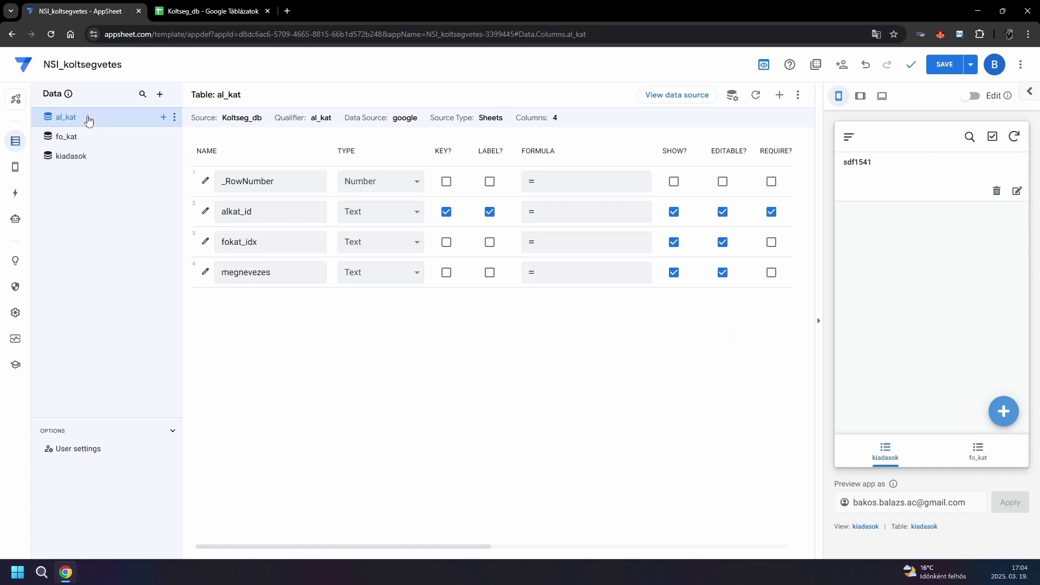
pyautogui.click(206, 211)
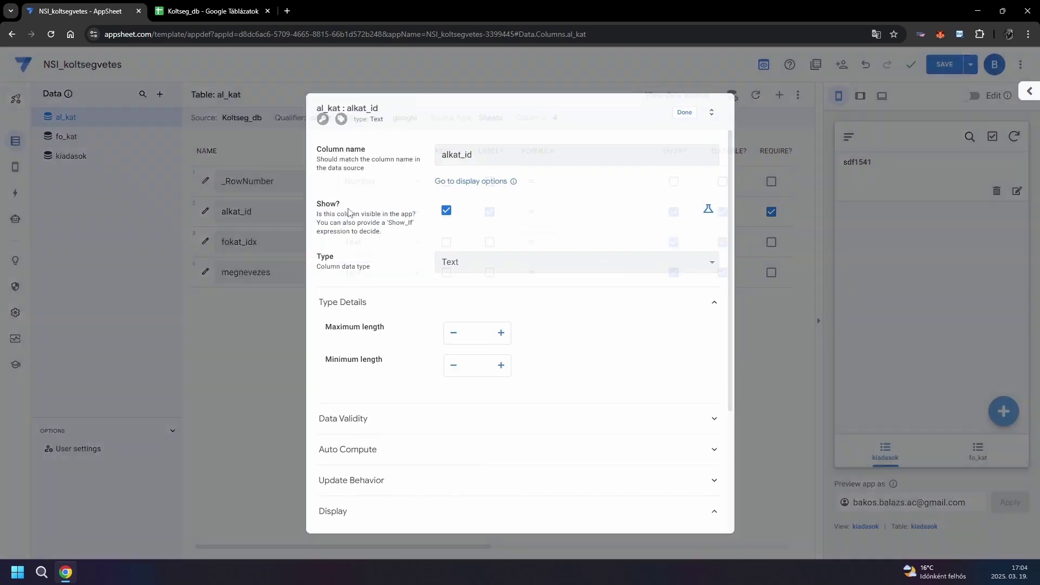
pyautogui.scroll(-3, 364, 308)
pyautogui.click(397, 278)
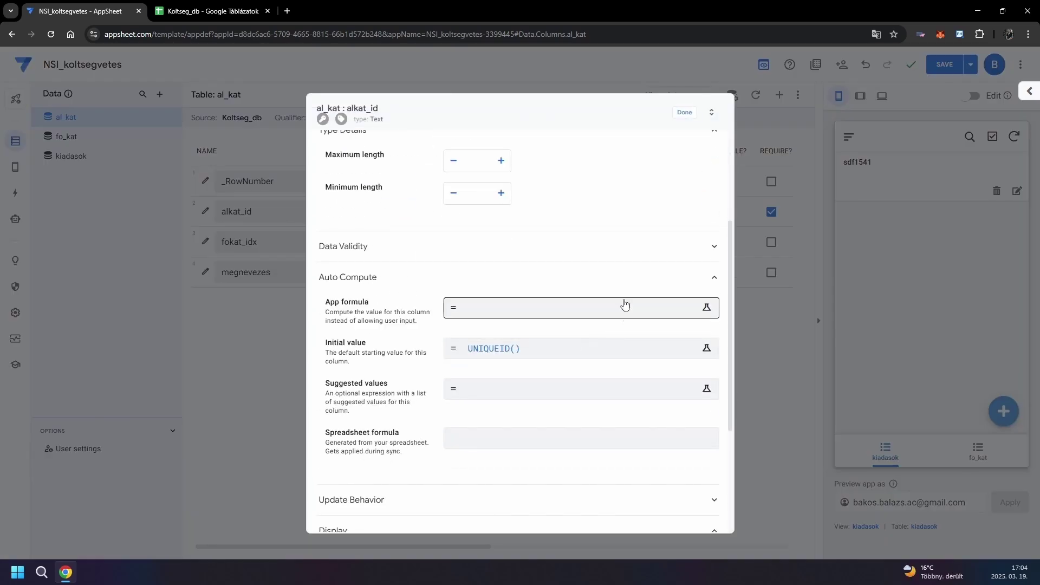
pyautogui.click(684, 113)
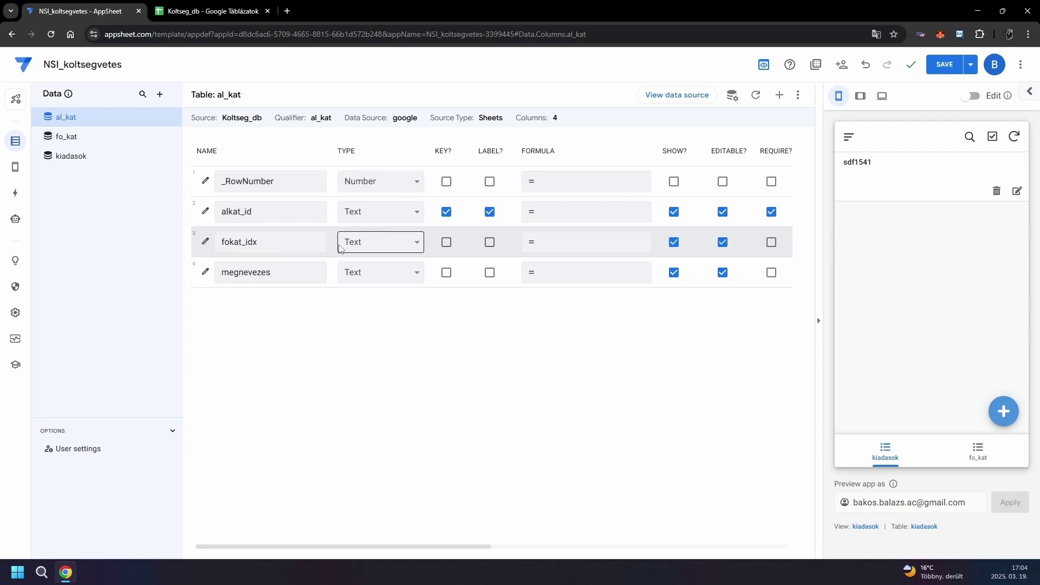
# Step: Make the fokat_idx column of the al_kat table a Ref with fo_kat as its source table
pyautogui.click(377, 247)
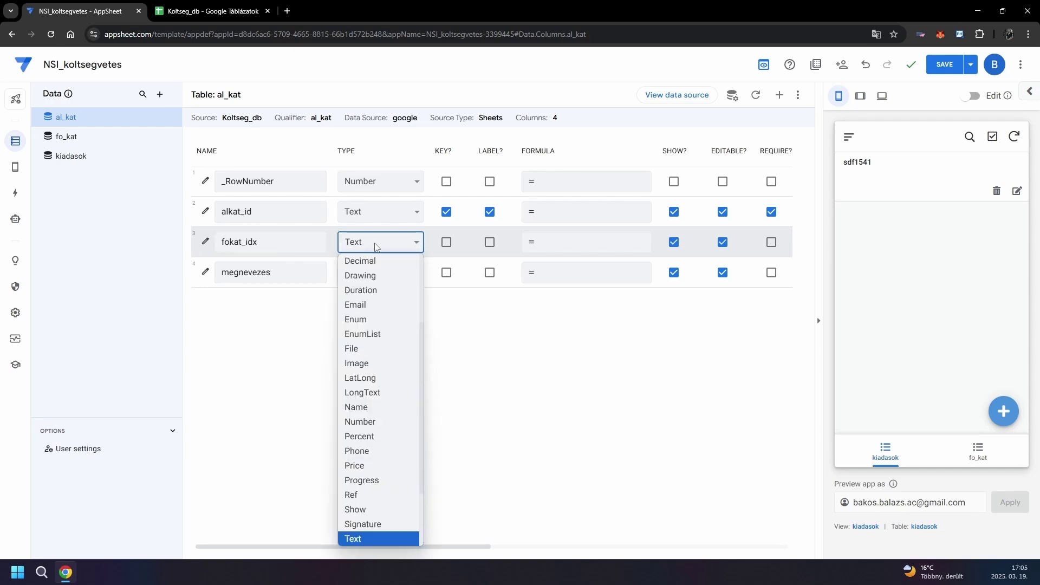
pyautogui.click(361, 496)
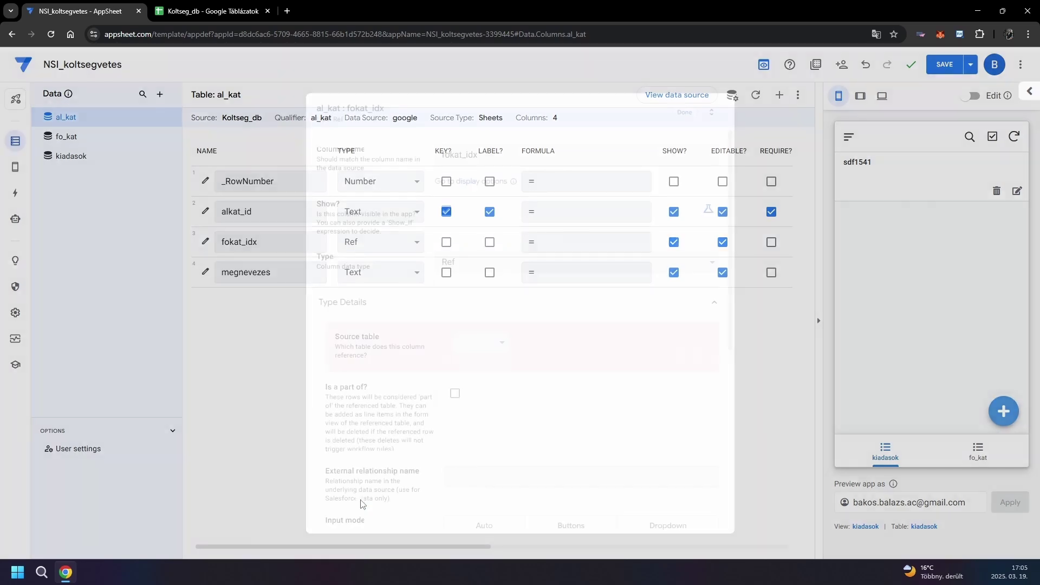
pyautogui.click(504, 349)
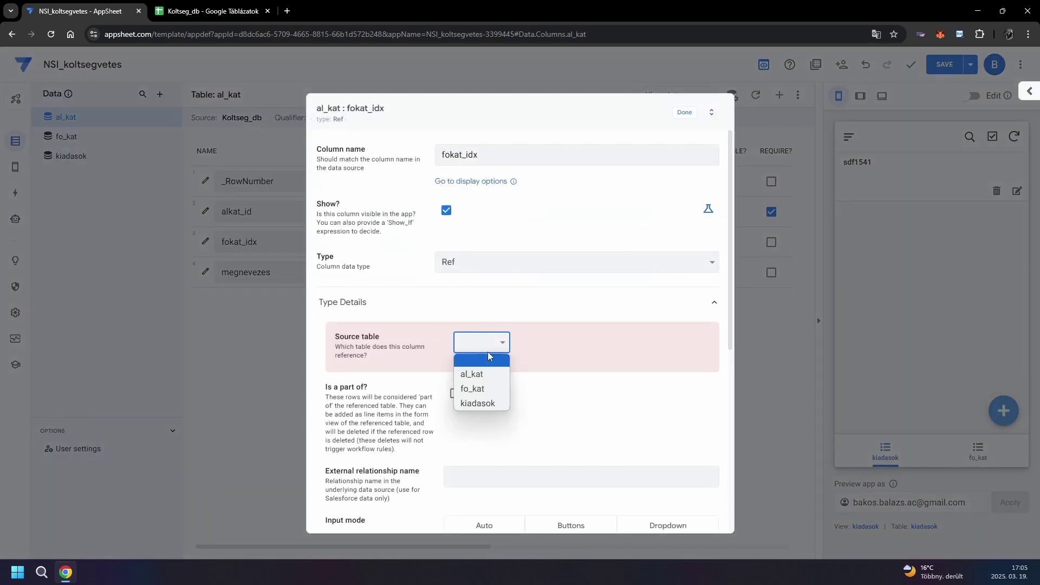
pyautogui.click(494, 389)
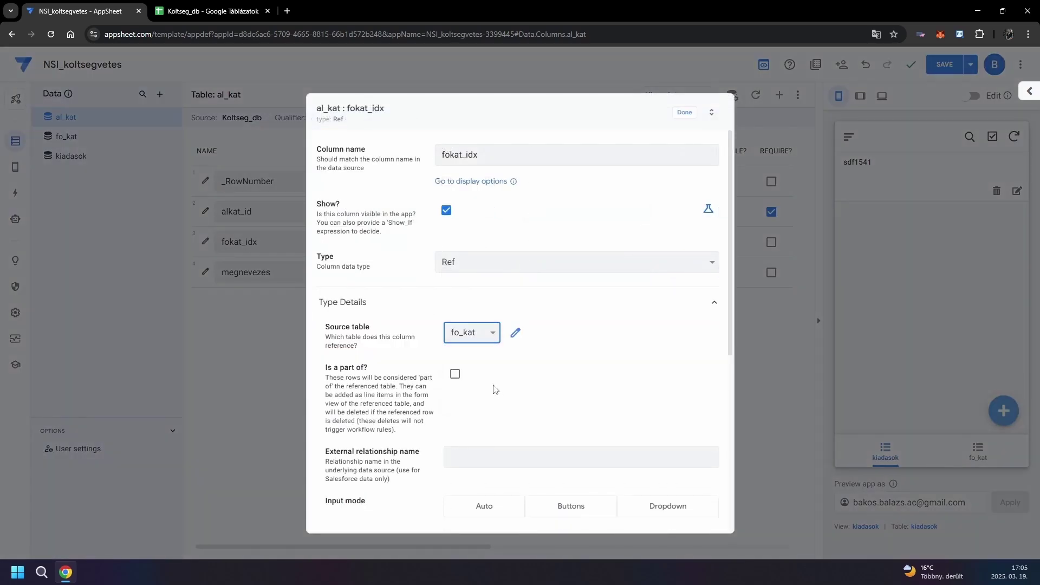
pyautogui.click(684, 113)
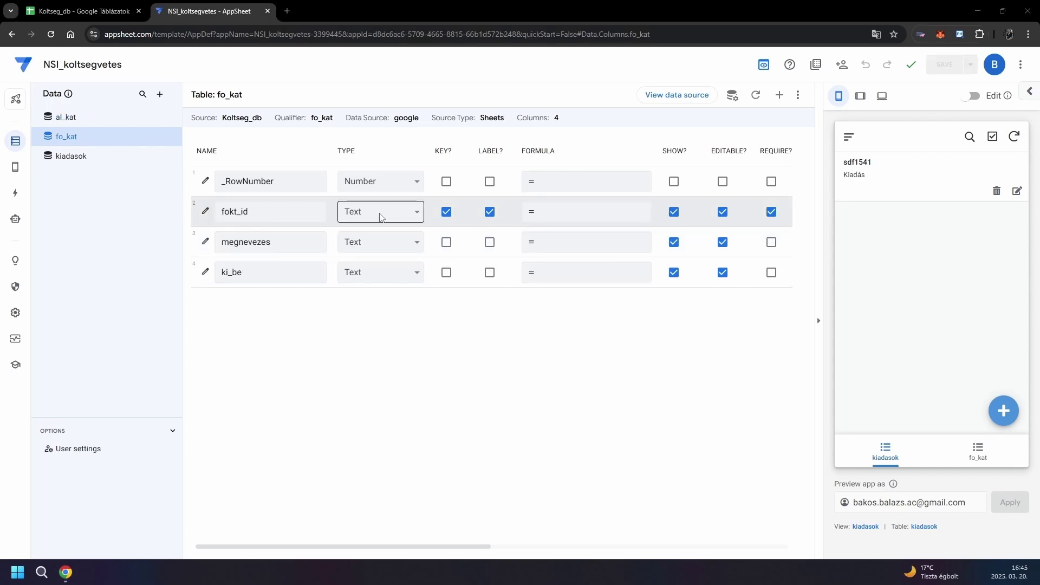
# Step: Examine the auto-compute settings of the fokt_id column in the fo_kat table, including its initial value
pyautogui.click(205, 211)
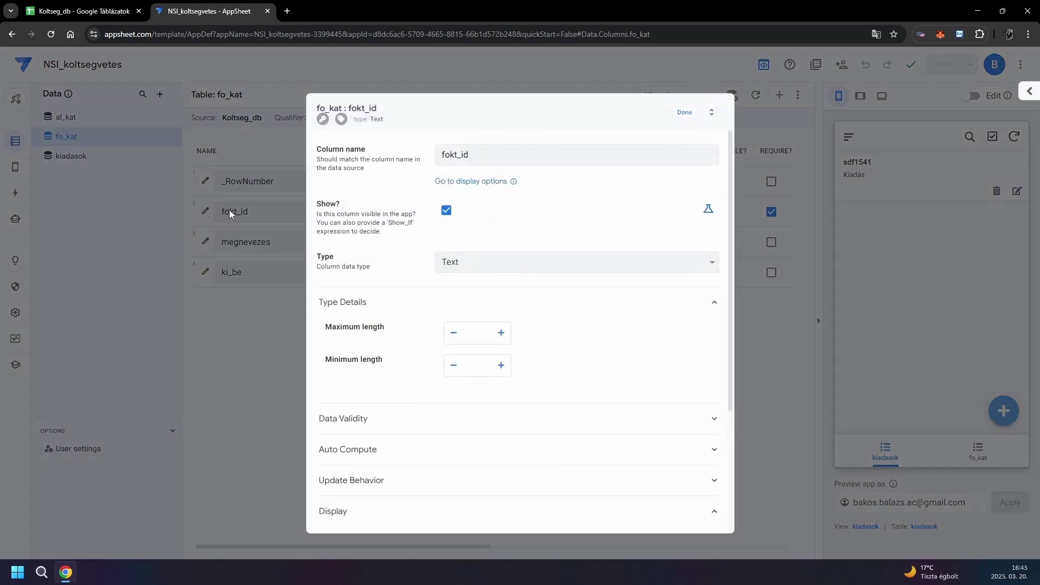
pyautogui.scroll(-2, 428, 257)
pyautogui.click(388, 291)
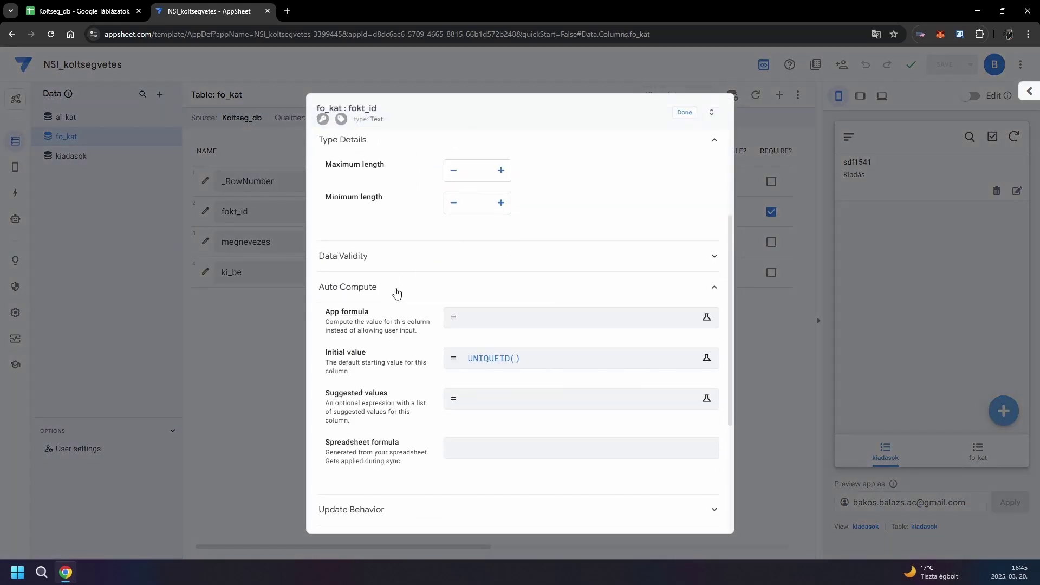
pyautogui.click(684, 112)
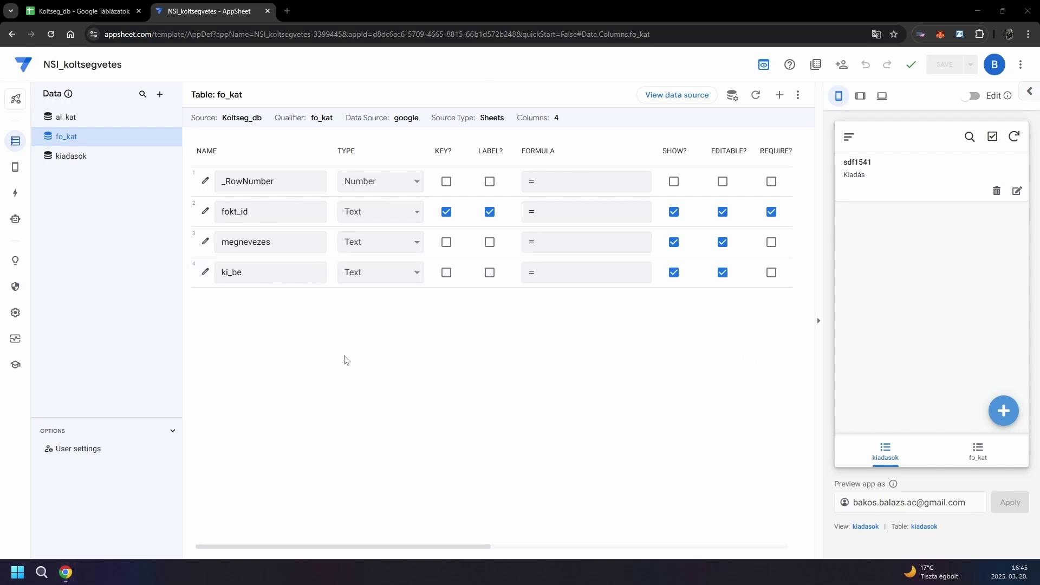
# Step: Set the ki_be column of the fo_kat table to type Enum with the values Kiadás and Bevétel, and save the app
pyautogui.click(372, 272)
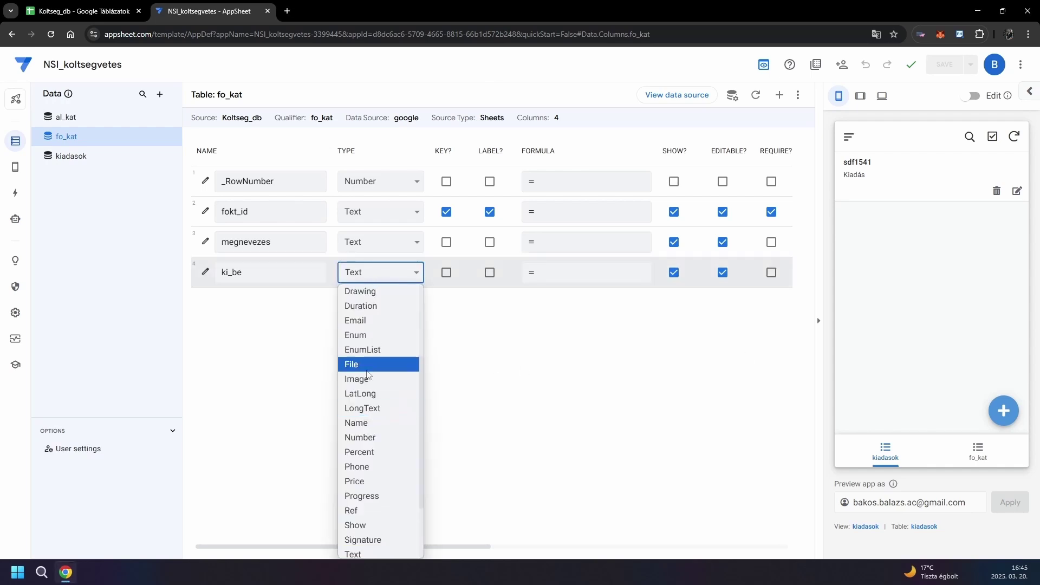
pyautogui.click(374, 334)
pyautogui.click(205, 272)
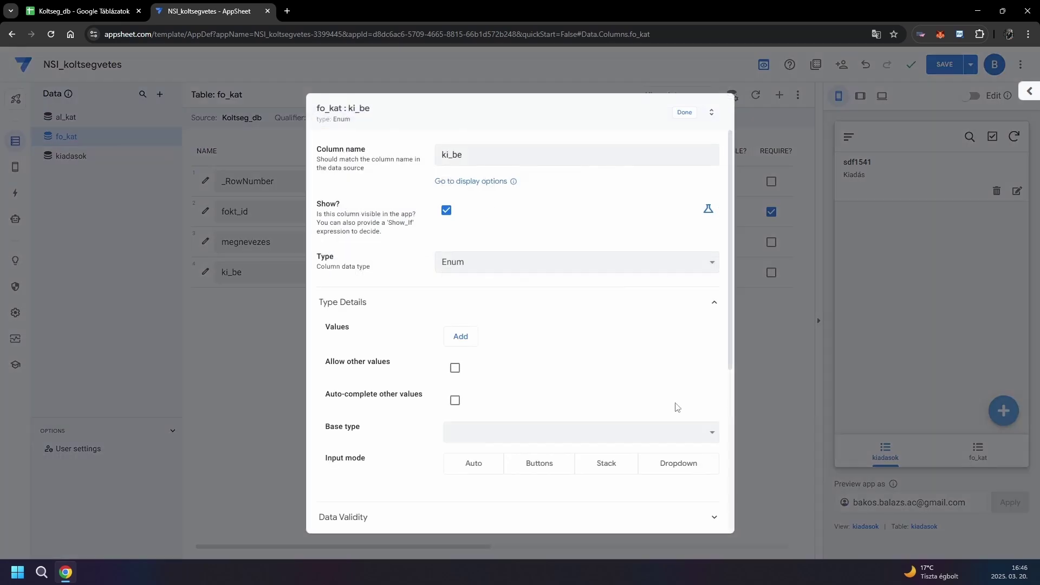
pyautogui.click(470, 341)
pyautogui.click(465, 371)
pyautogui.click(500, 342)
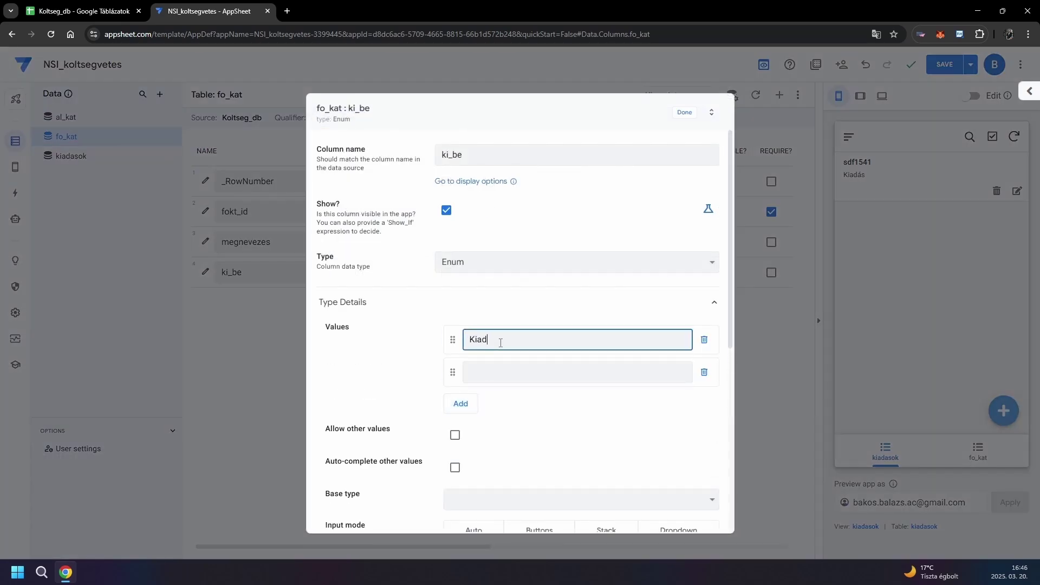
pyautogui.press('Tab')
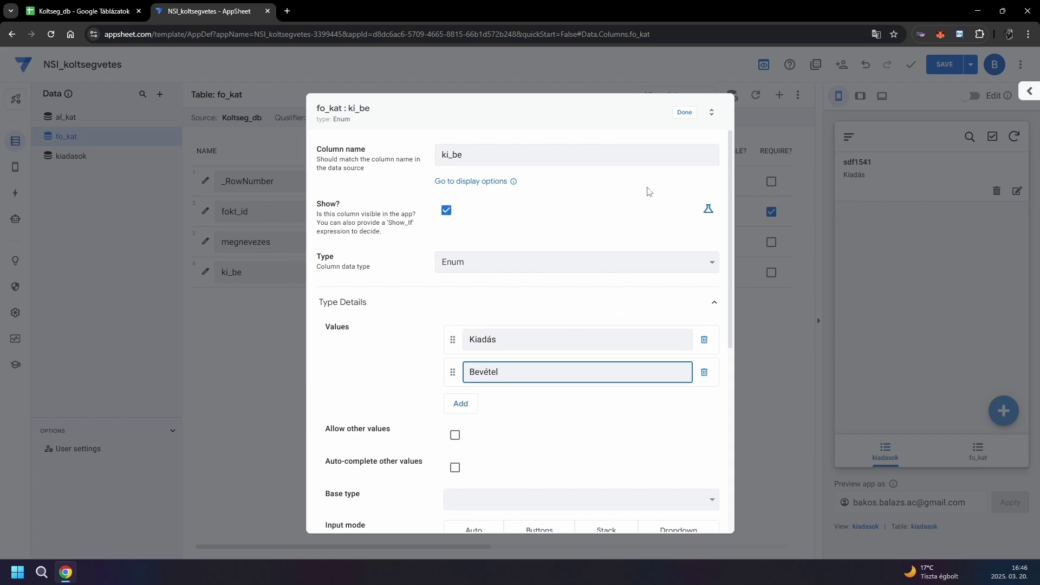
pyautogui.click(681, 111)
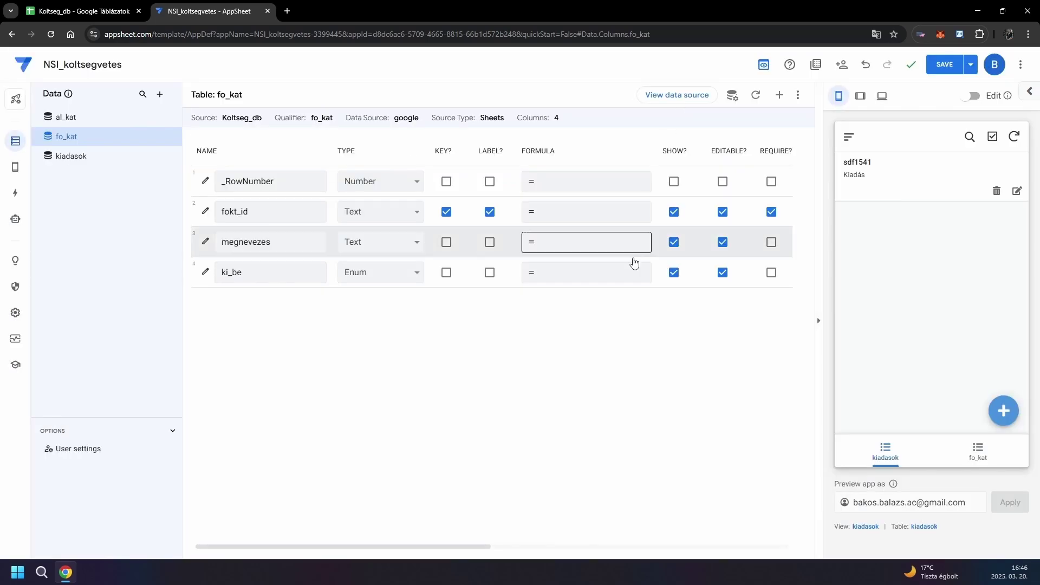
pyautogui.click(956, 71)
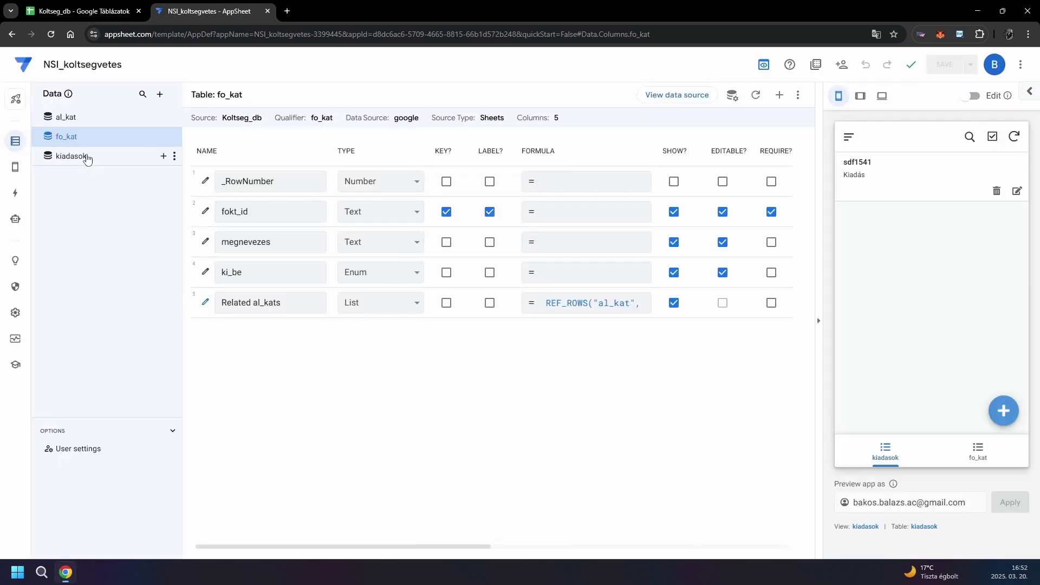
# Step: Make the fokategoria column of the kiadasok table a Ref with fo_kat as its source table
pyautogui.click(88, 159)
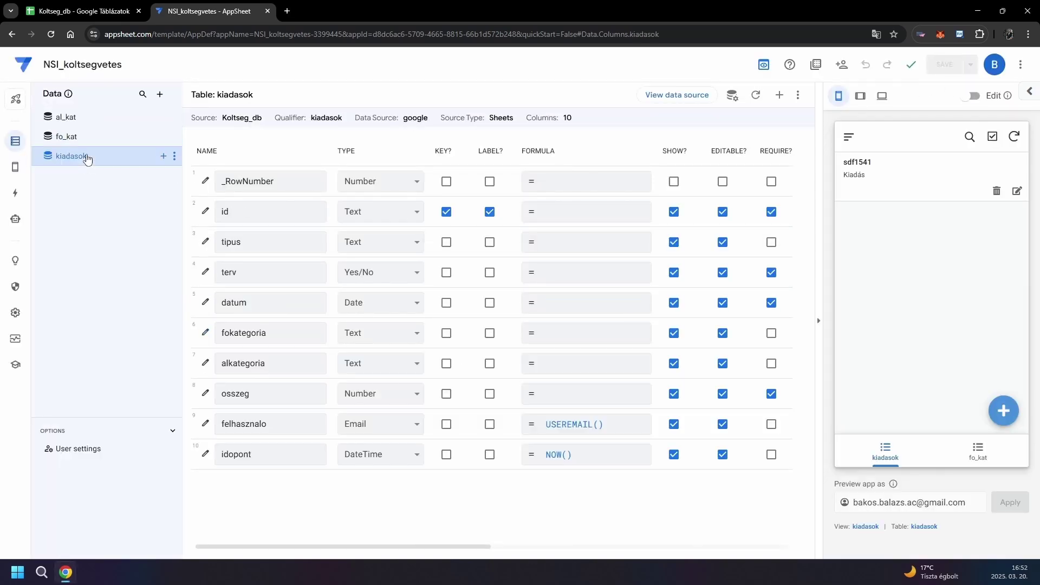
pyautogui.click(388, 342)
pyautogui.click(389, 269)
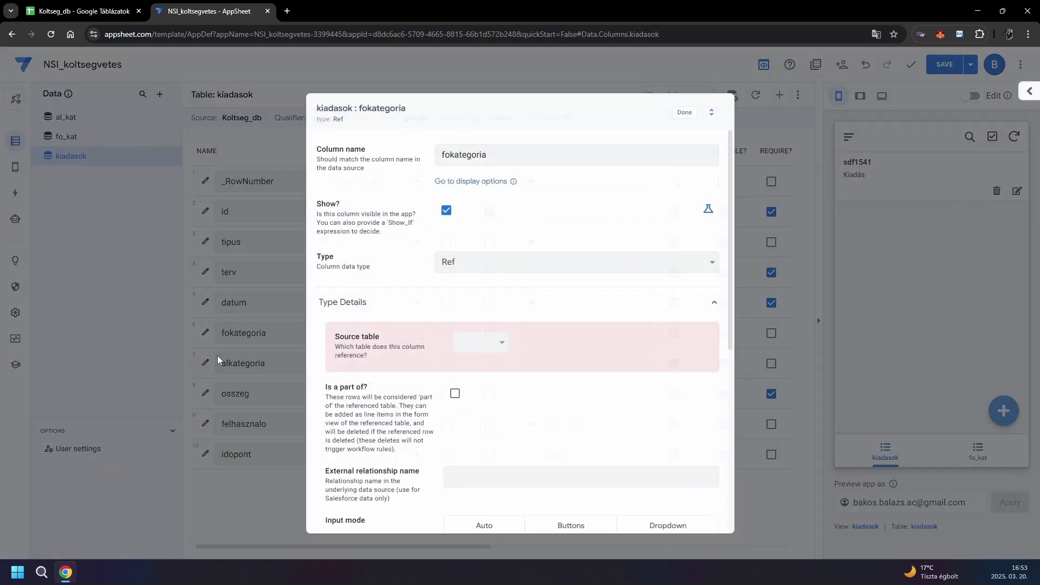
pyautogui.click(498, 338)
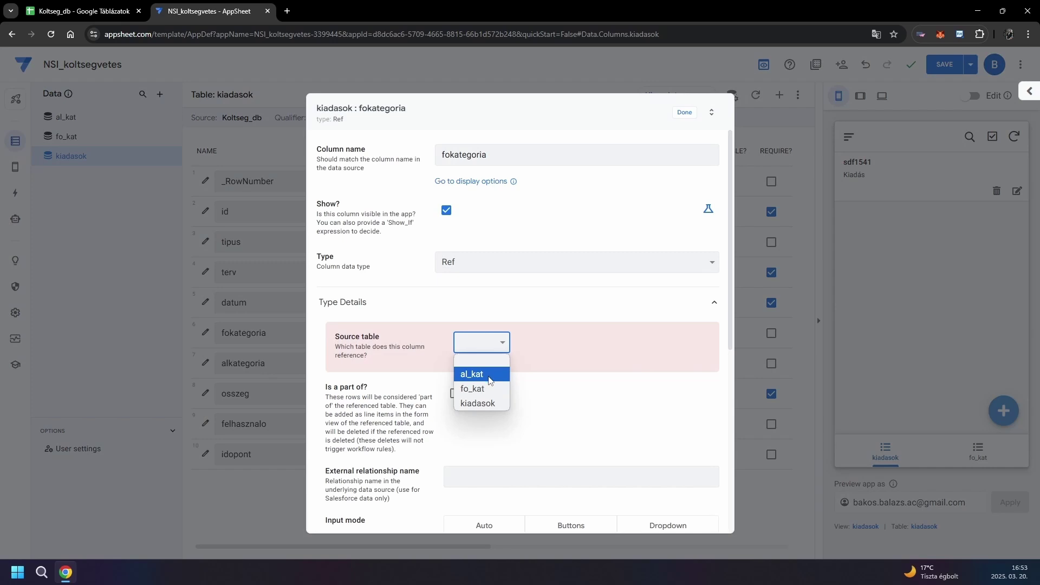
pyautogui.click(472, 388)
pyautogui.click(684, 113)
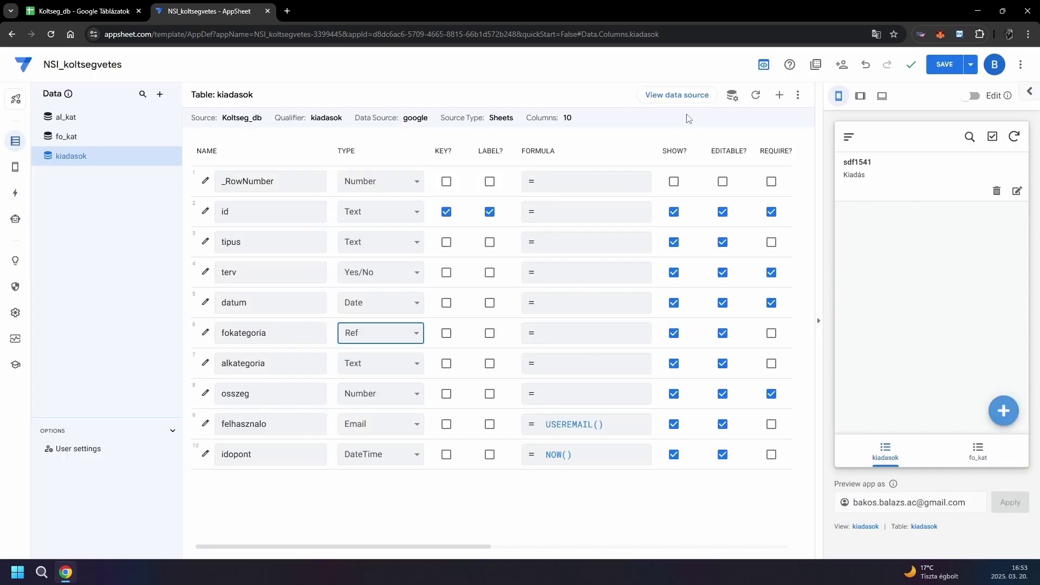
# Step: Make the alkategoria column of the kiadasok table a Ref with al_kat as its source table, and save the app
pyautogui.click(385, 361)
pyautogui.click(373, 297)
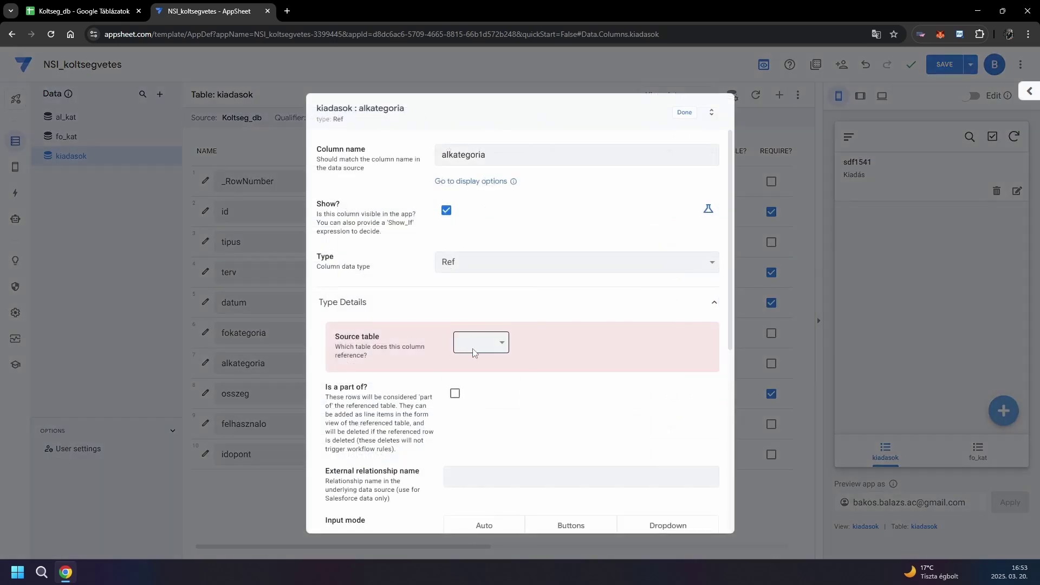
pyautogui.click(472, 352)
pyautogui.click(475, 373)
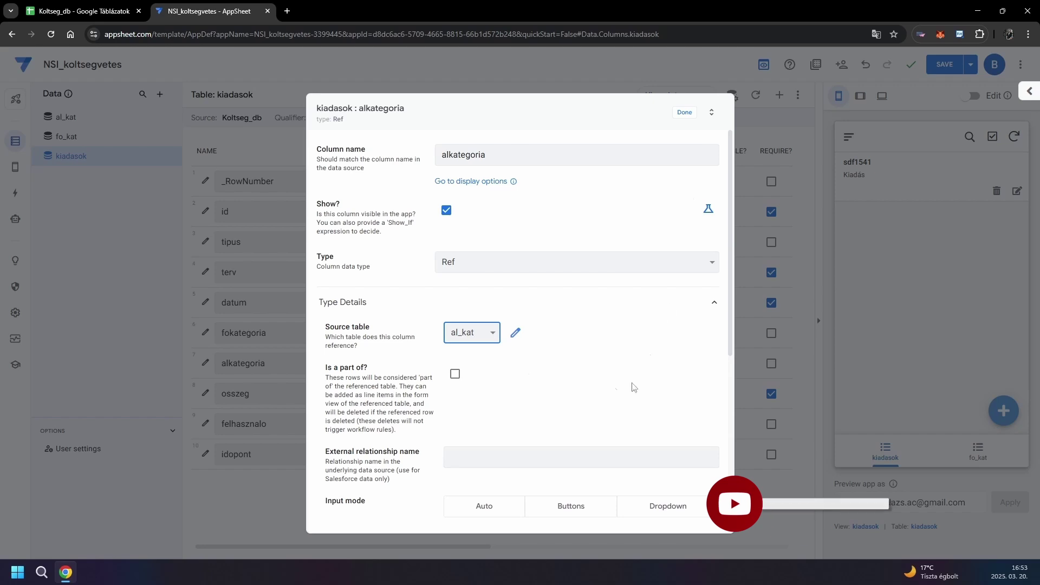
pyautogui.click(685, 112)
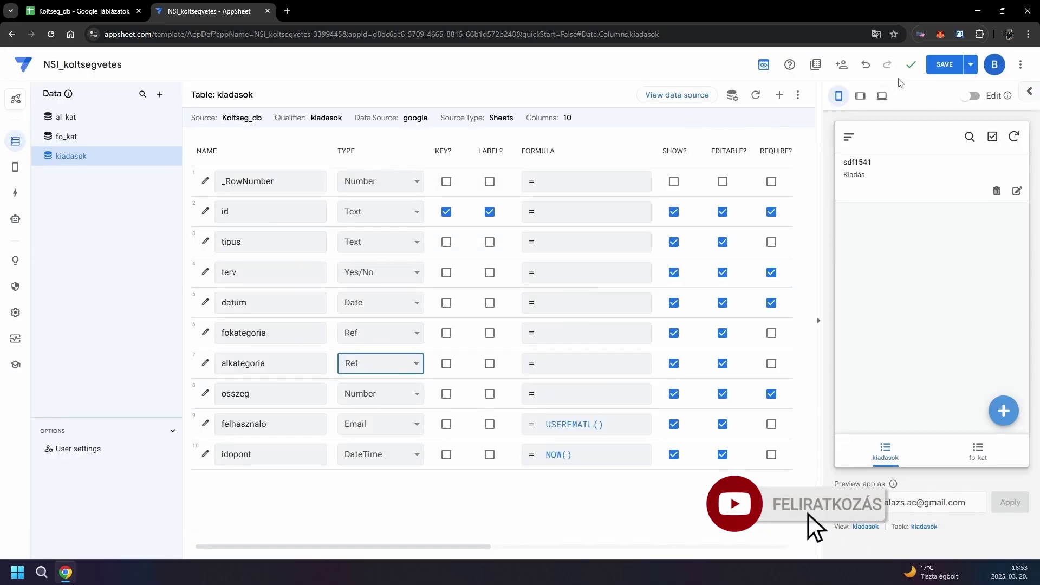
pyautogui.click(945, 72)
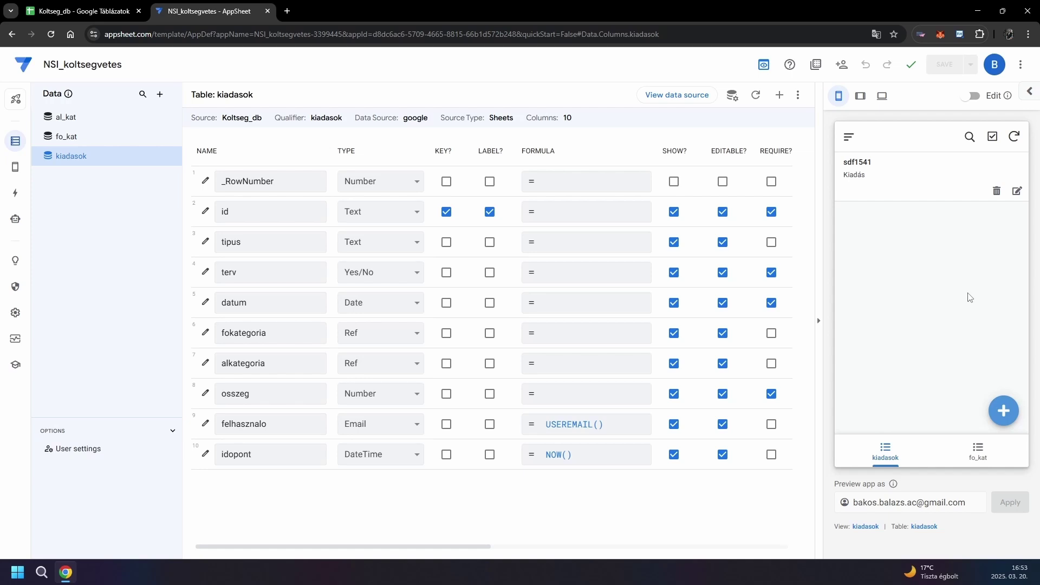
# Step: Change the kiadasok view to the table type and group its rows by tipus
pyautogui.click(866, 526)
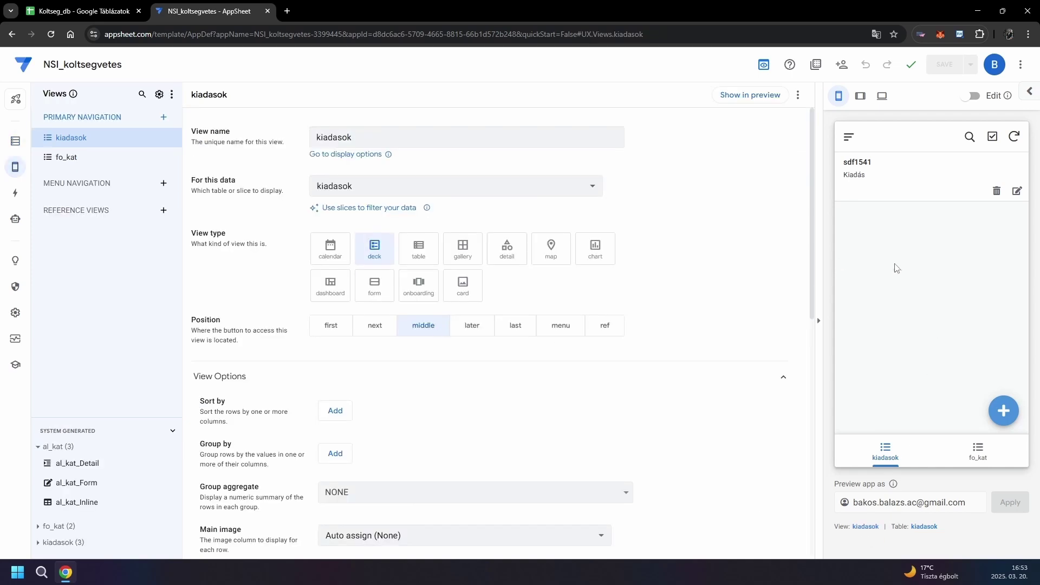
pyautogui.click(429, 261)
pyautogui.scroll(-3, 709, 428)
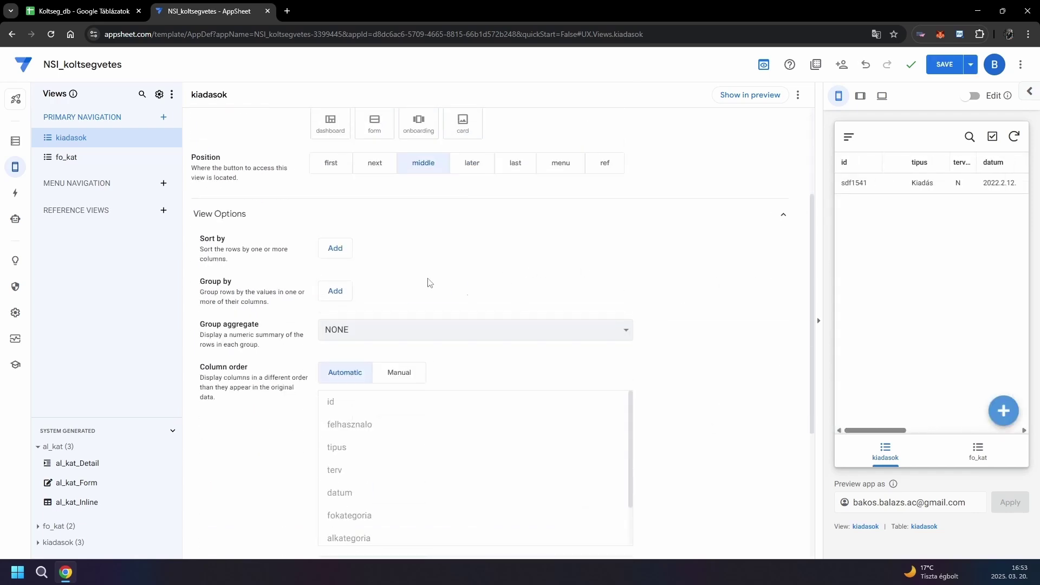
pyautogui.click(335, 291)
pyautogui.click(376, 295)
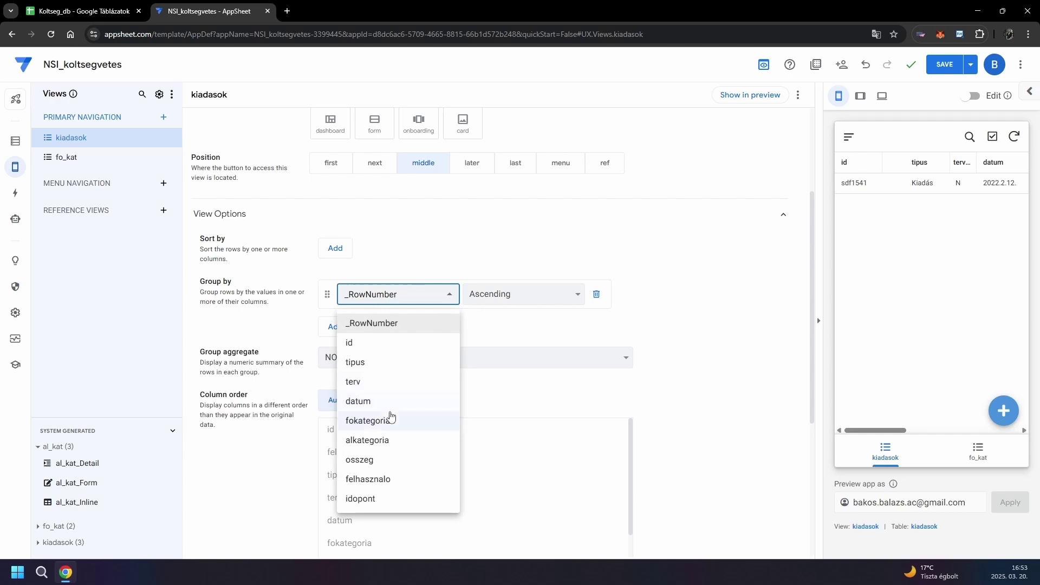
pyautogui.click(400, 363)
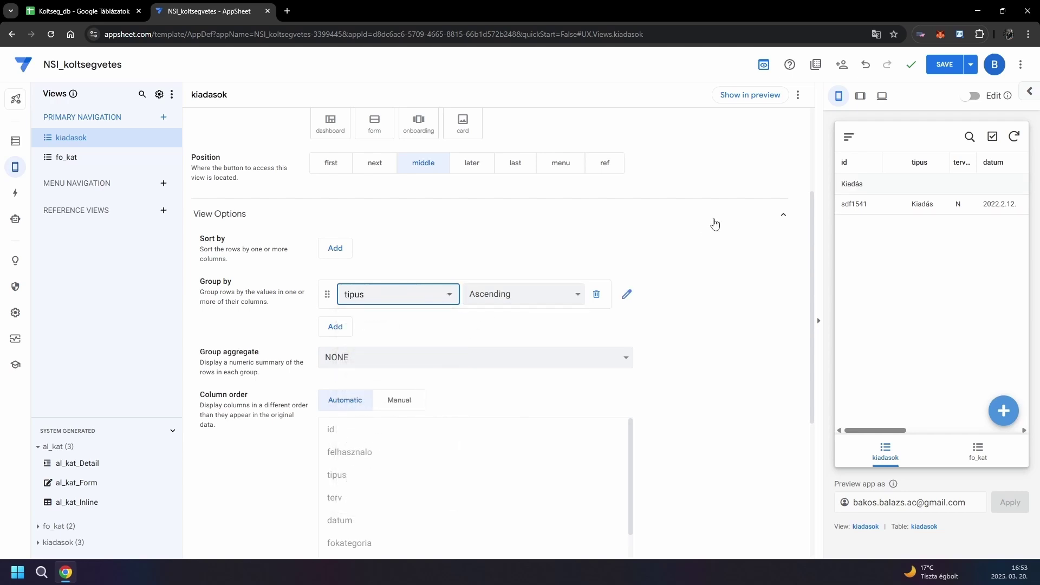
# Step: Switch the kiadasok view's column order to manual and remove the id, tipus and idopont columns from it
pyautogui.scroll(-1, 697, 304)
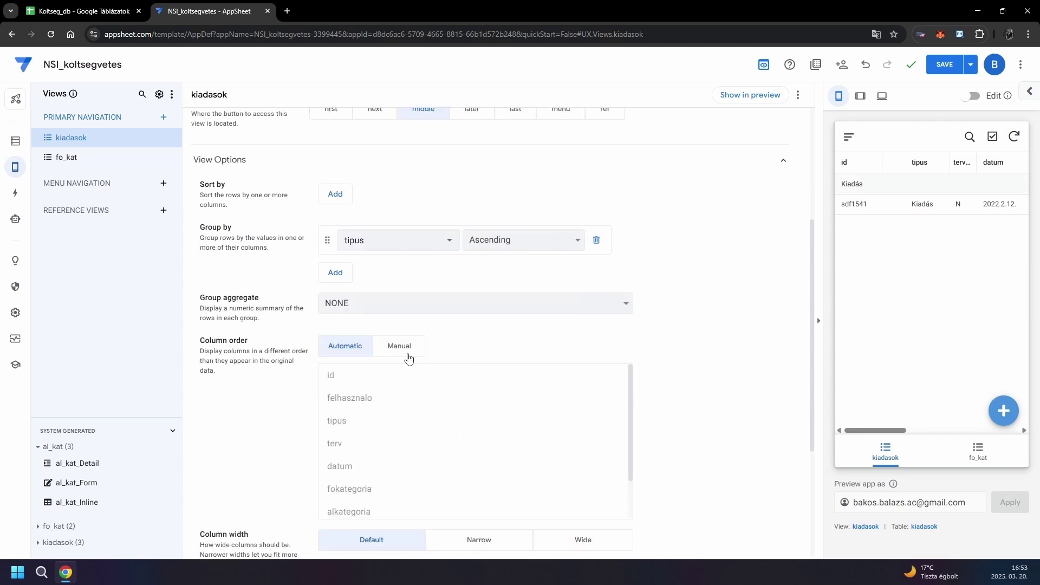
pyautogui.click(399, 347)
pyautogui.scroll(-3, 346, 314)
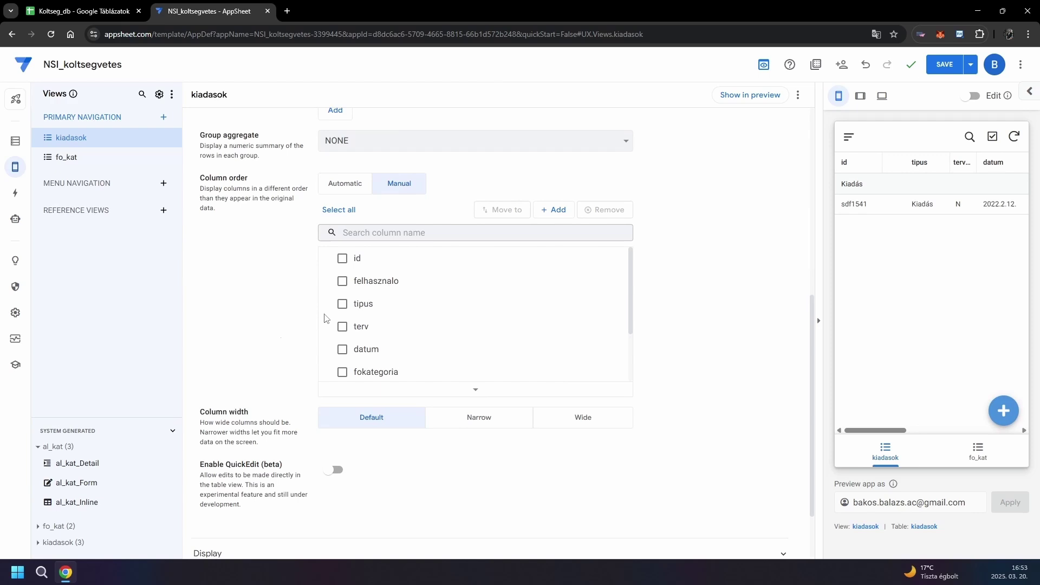
pyautogui.click(341, 260)
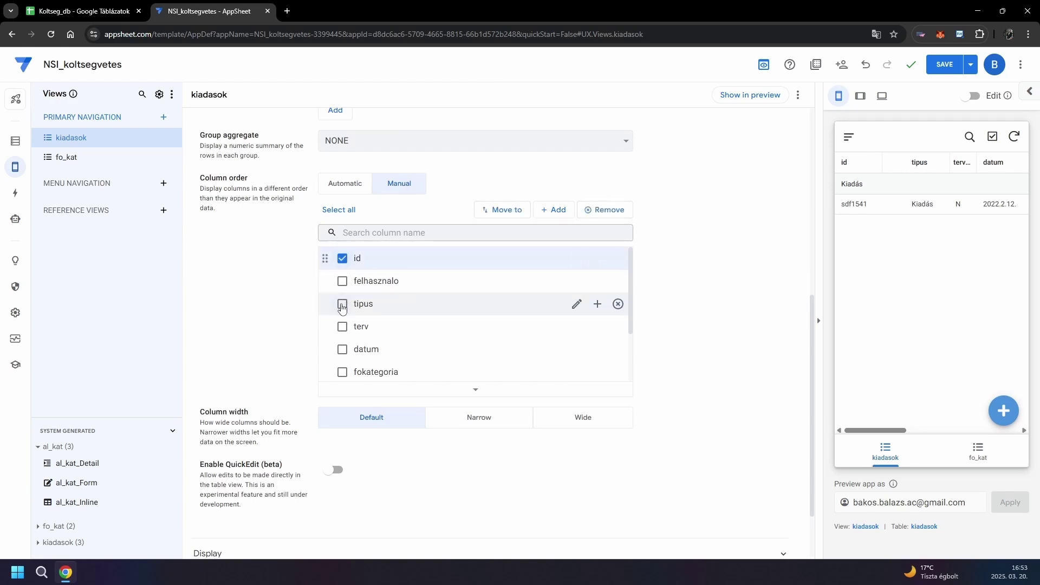
pyautogui.click(341, 307)
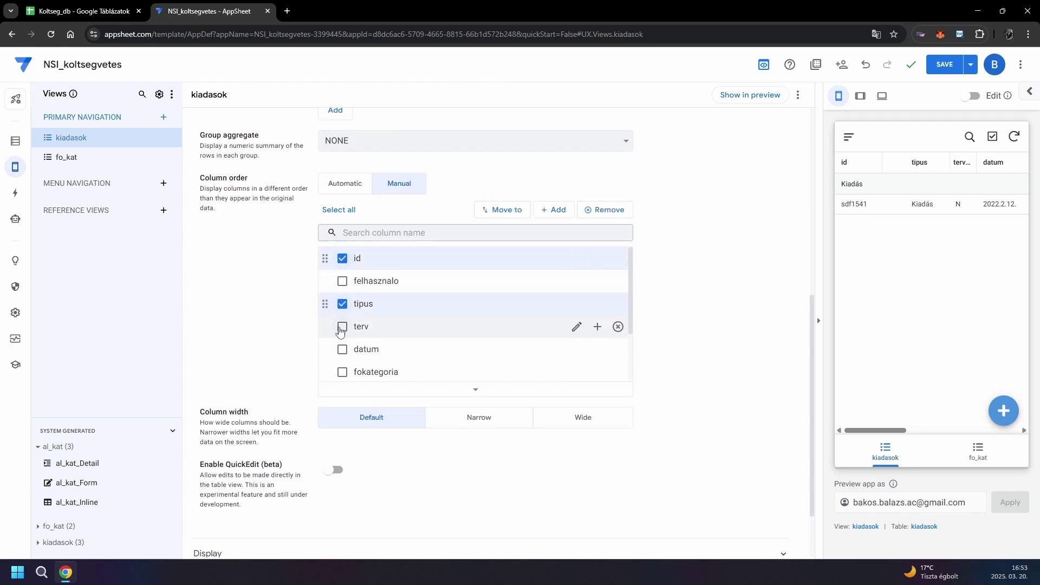
pyautogui.scroll(-2, 341, 352)
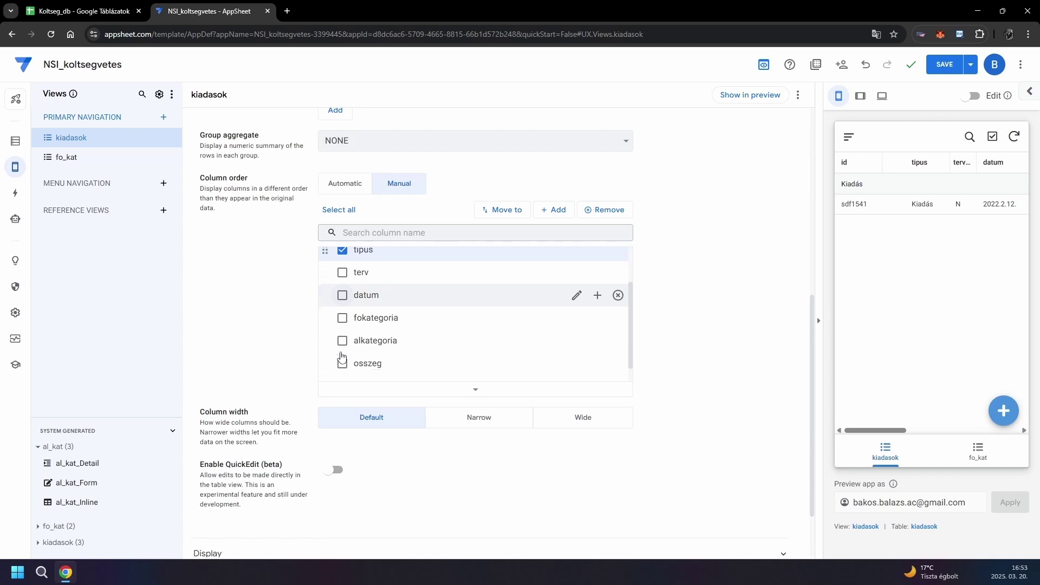
pyautogui.scroll(-1, 341, 356)
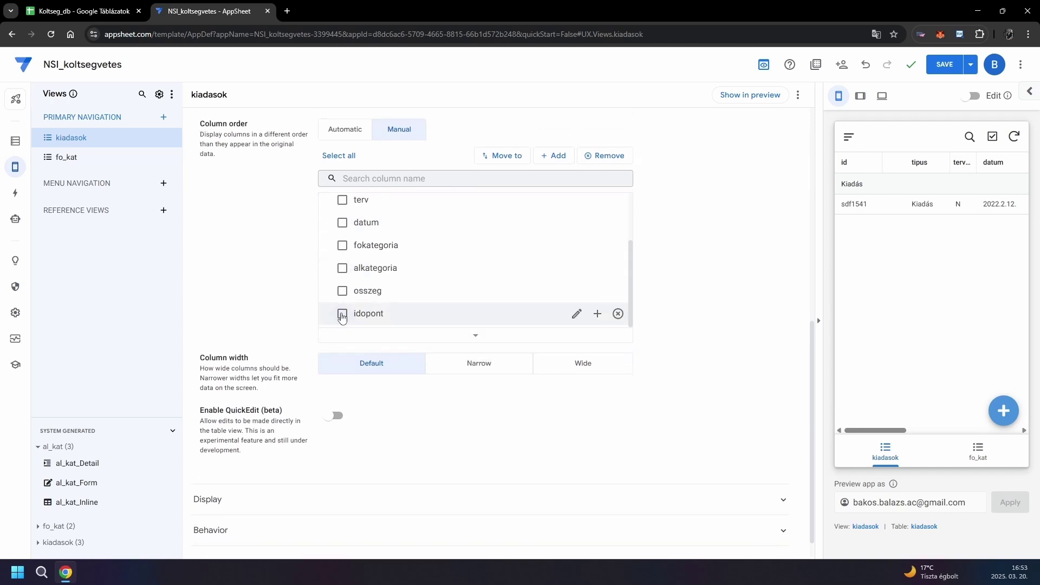
pyautogui.click(342, 317)
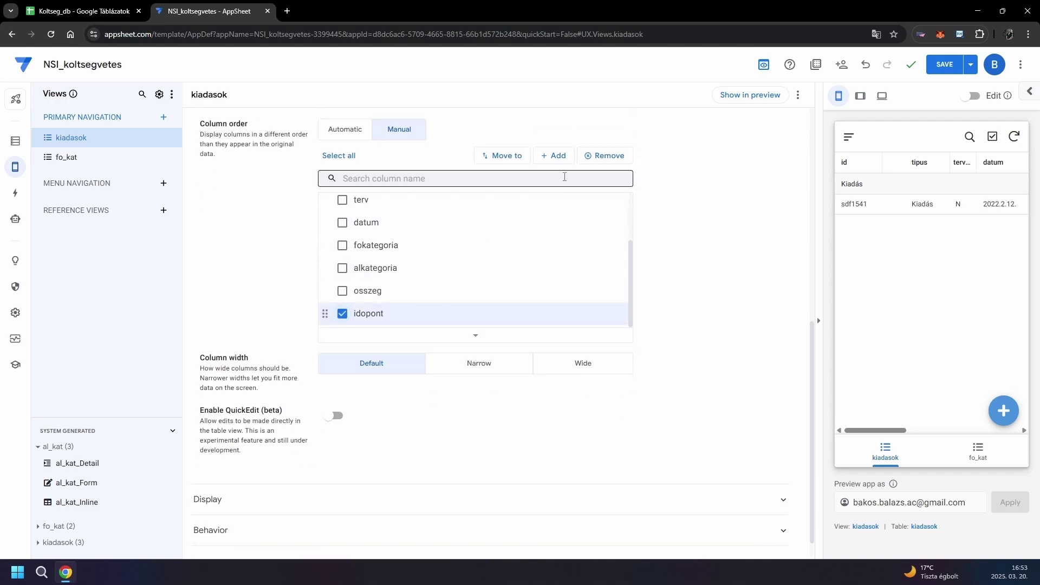
pyautogui.click(620, 156)
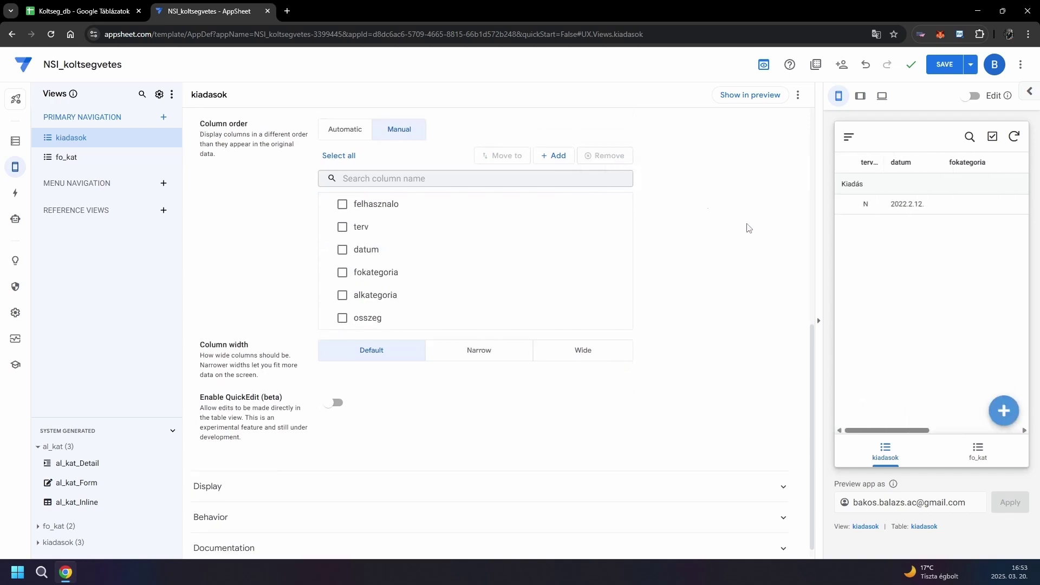
# Step: Edit the existing expense record in the app preview and add a new fokategoria entry named Bolt with ki_be set to Kiadás
pyautogui.click(958, 209)
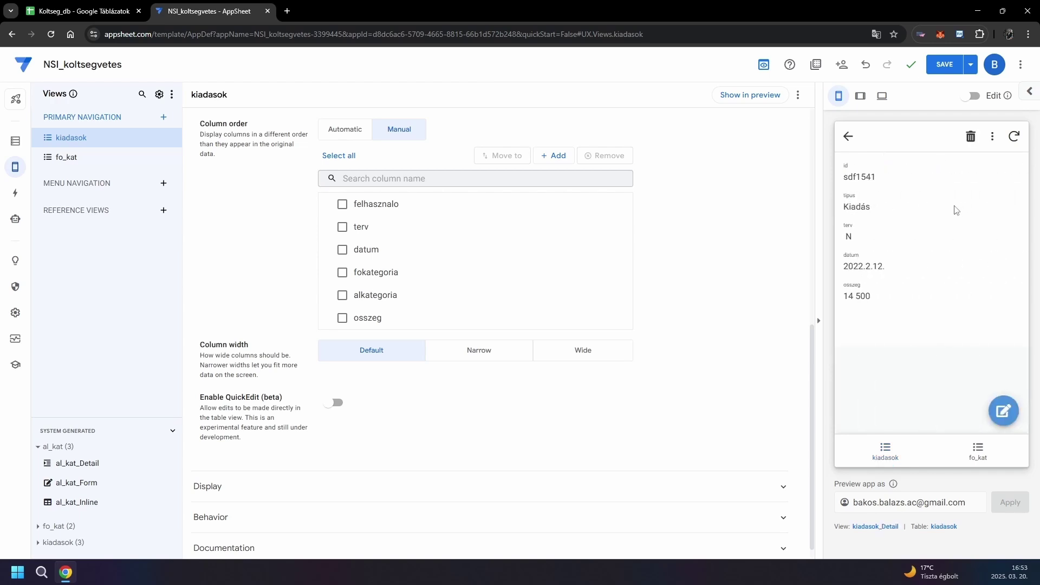
pyautogui.click(1003, 410)
pyautogui.scroll(-1, 894, 234)
pyautogui.scroll(-3, 894, 233)
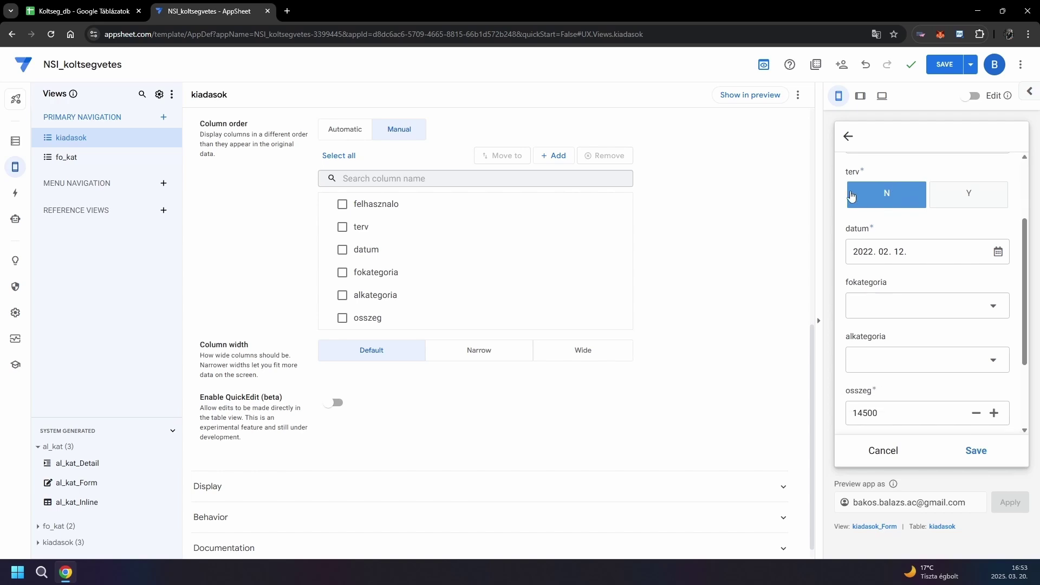
pyautogui.click(952, 256)
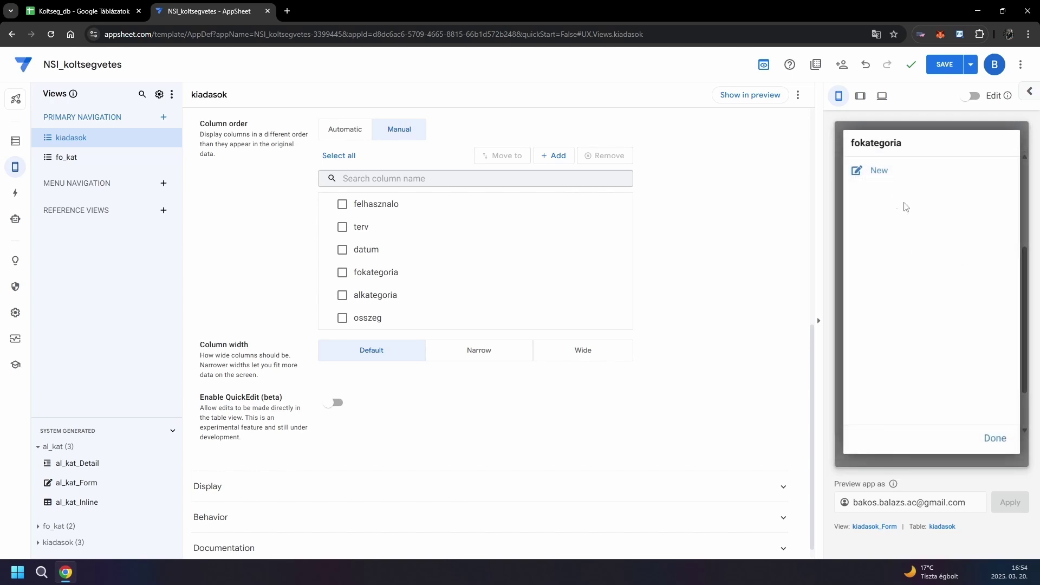
pyautogui.click(879, 171)
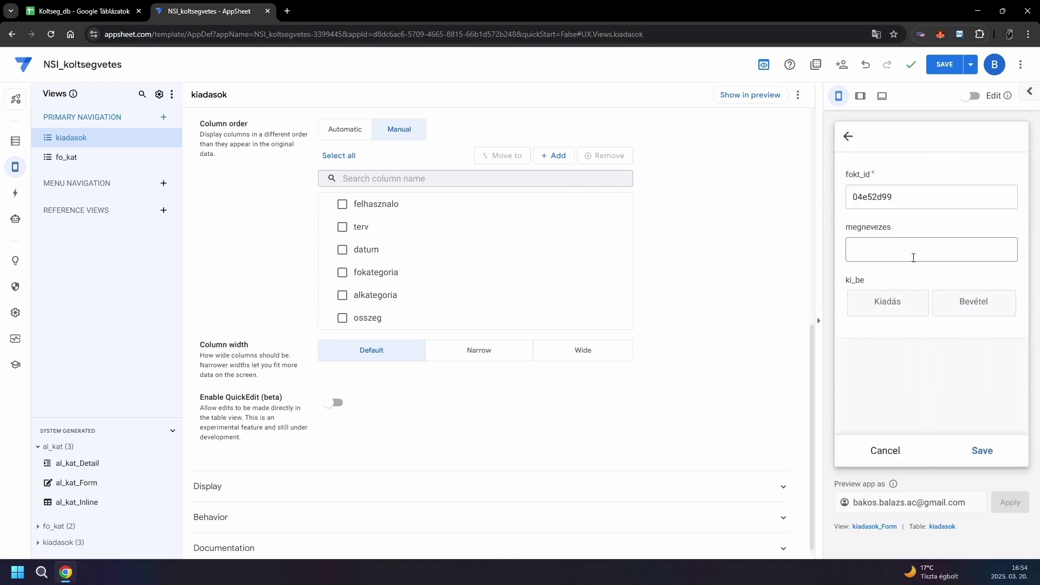
pyautogui.click(913, 258)
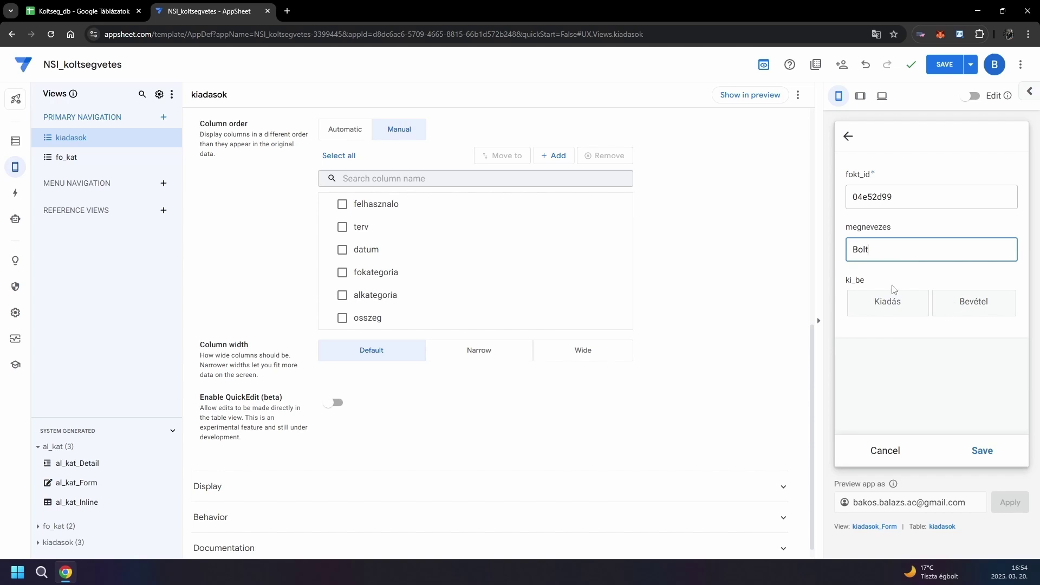
pyautogui.click(892, 302)
pyautogui.click(982, 452)
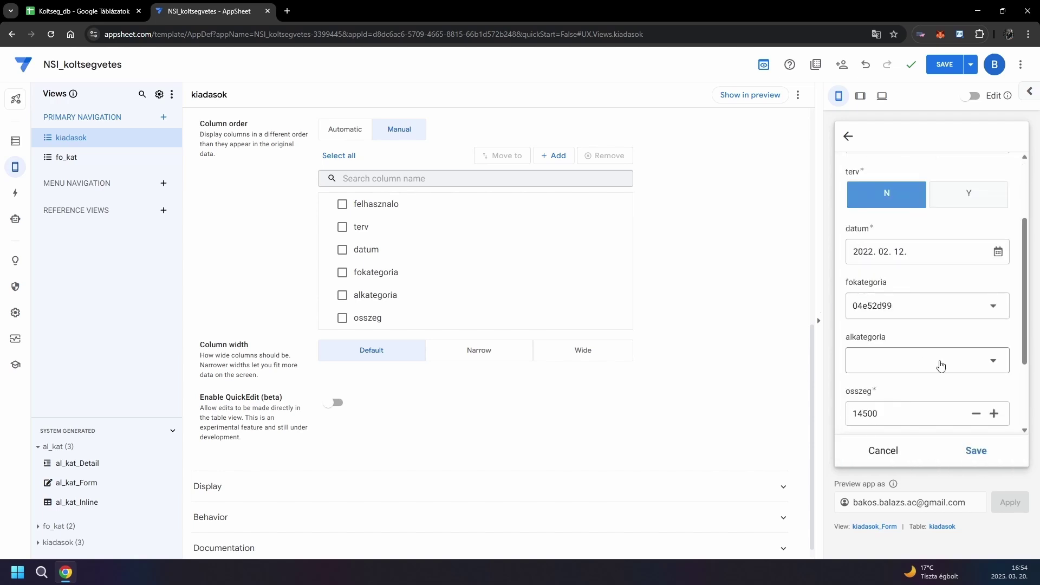
# Step: Add a new alkategoria entry with fokat_idx 04e52d99 and megnevezes Élelmis to the expense record, and save the record
pyautogui.click(942, 364)
pyautogui.click(901, 183)
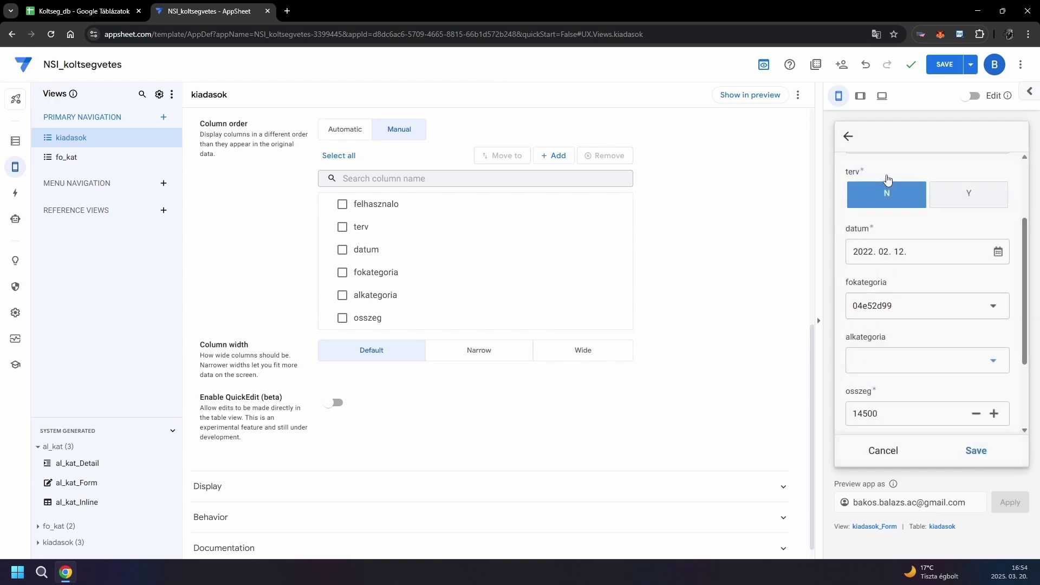
pyautogui.click(906, 254)
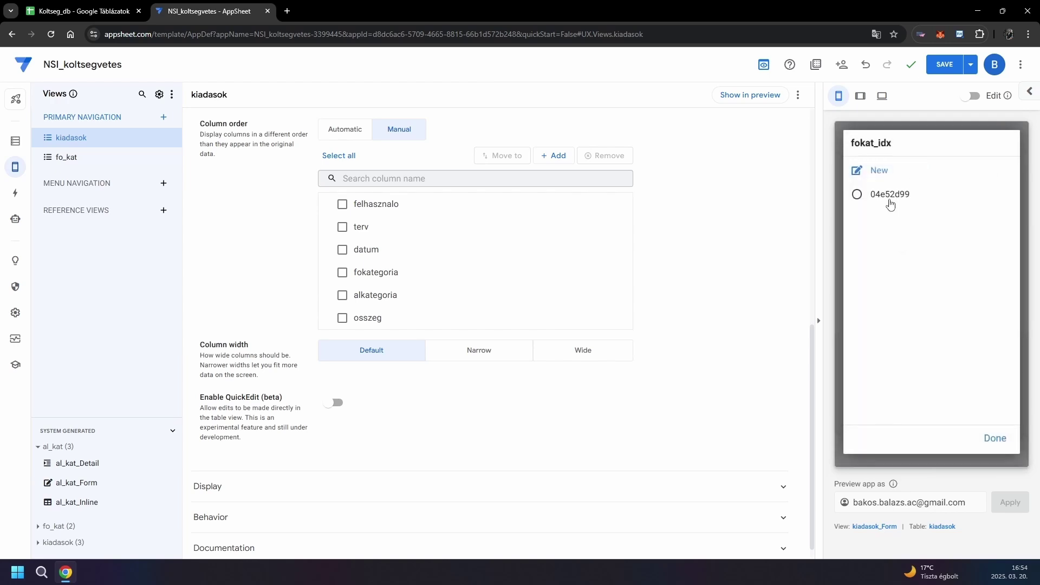
pyautogui.click(890, 198)
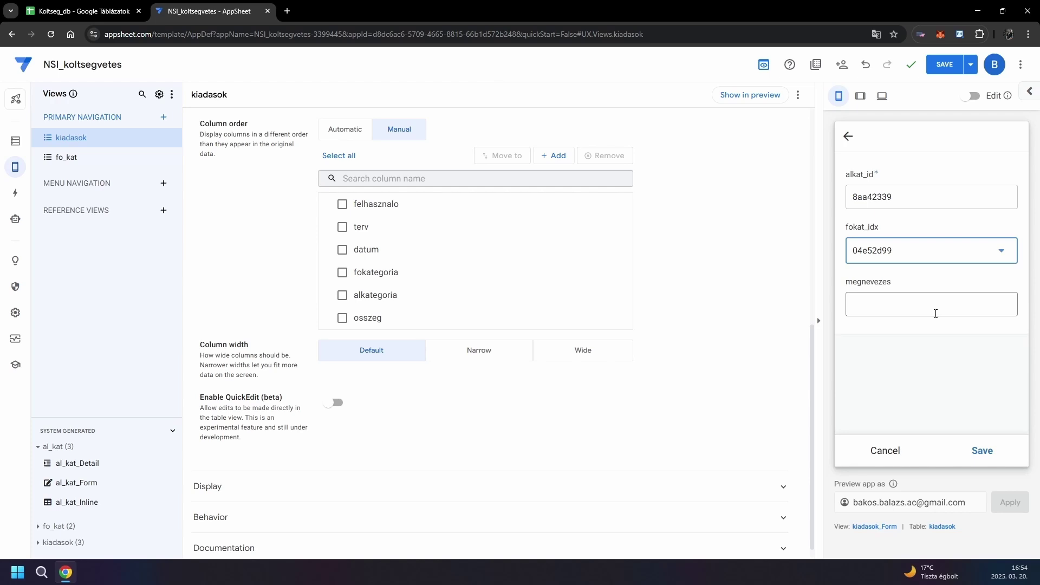
pyautogui.click(936, 308)
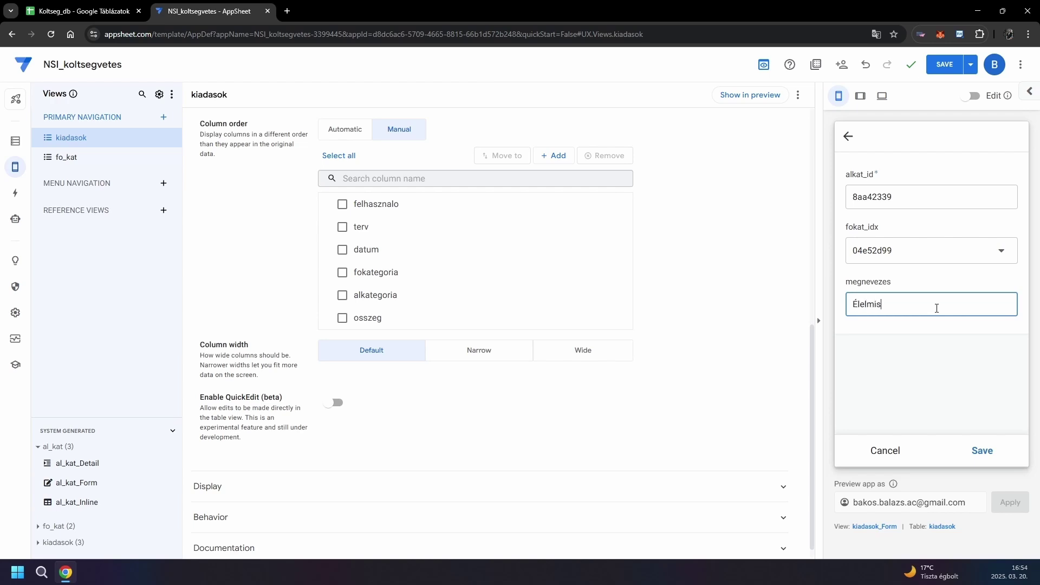
pyautogui.click(983, 451)
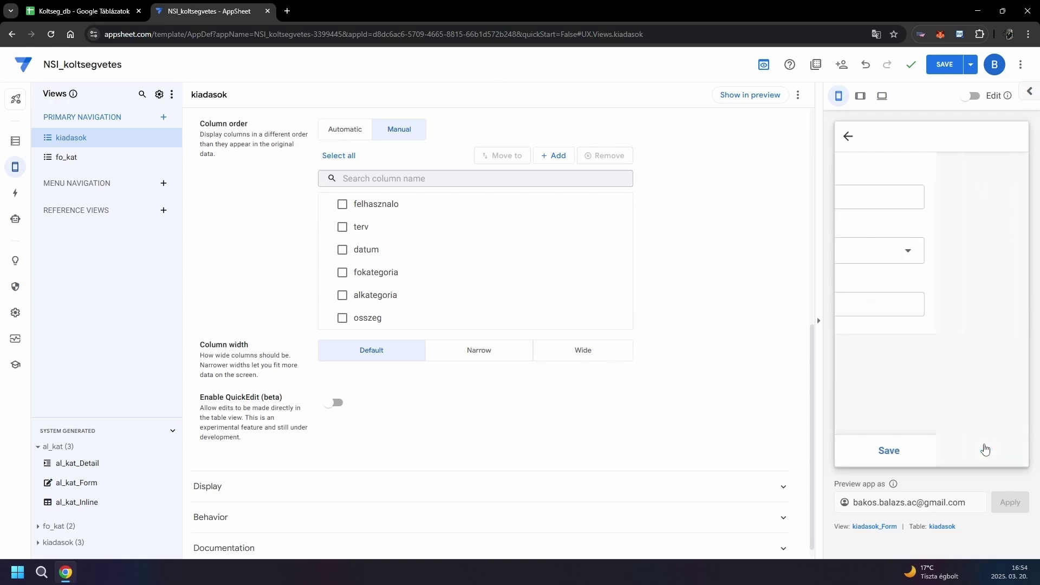
pyautogui.scroll(-3, 958, 325)
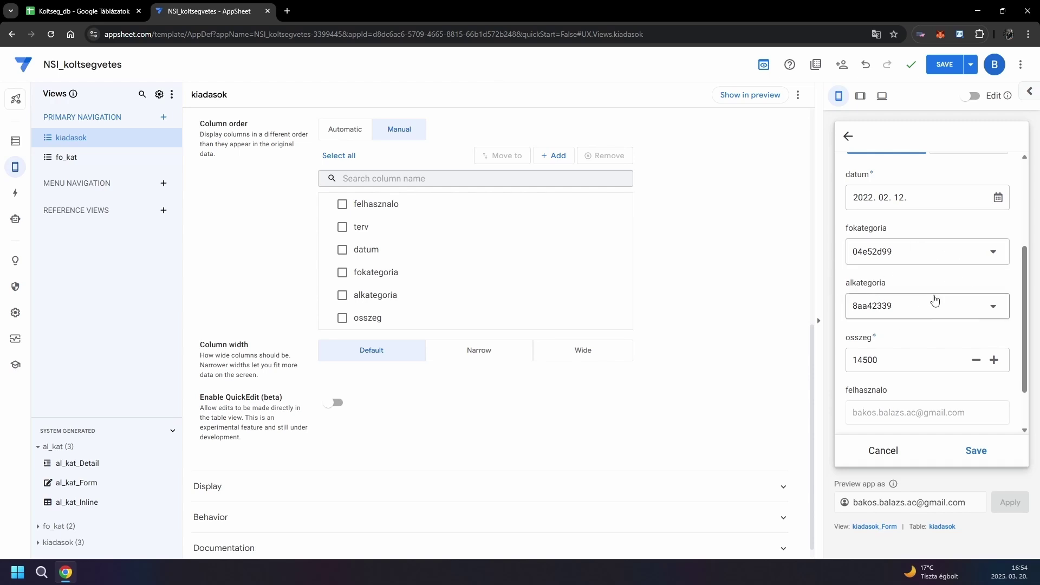
pyautogui.click(977, 451)
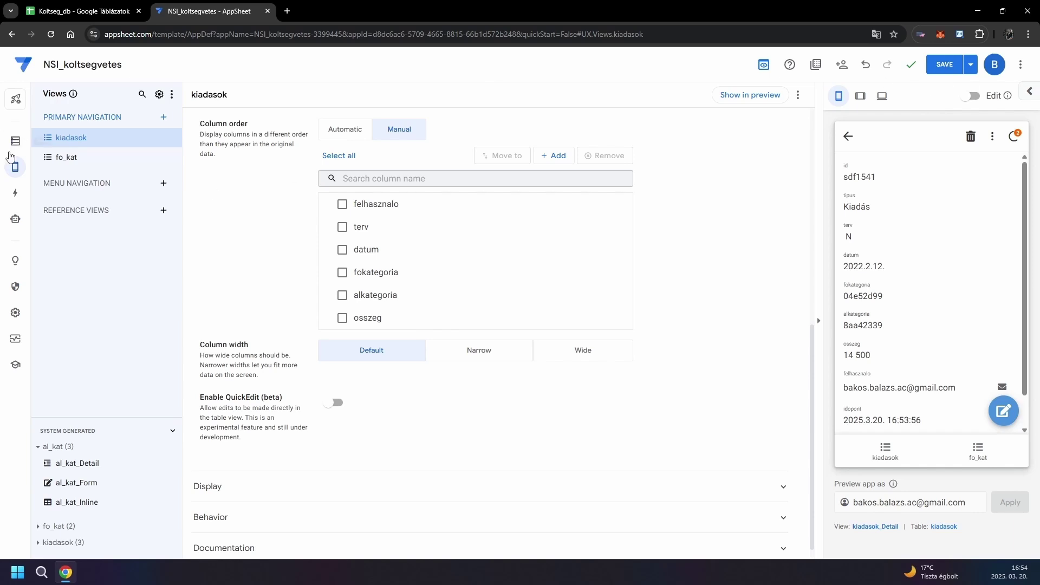
# Step: Make megnevezes the label column instead of the id in both the al_kat and fo_kat tables, check the expense form, and save the app
pyautogui.click(15, 141)
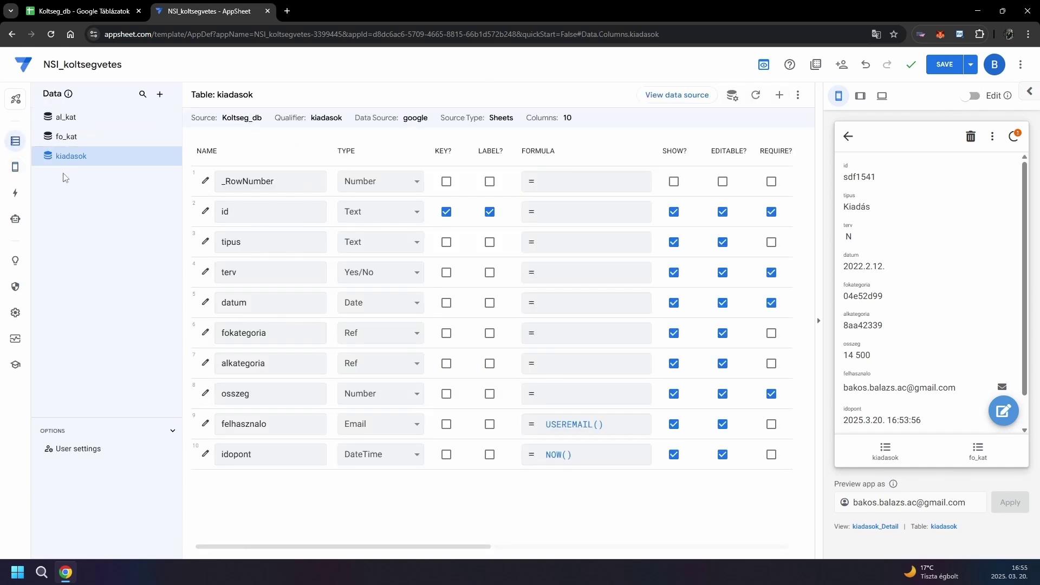
pyautogui.click(103, 117)
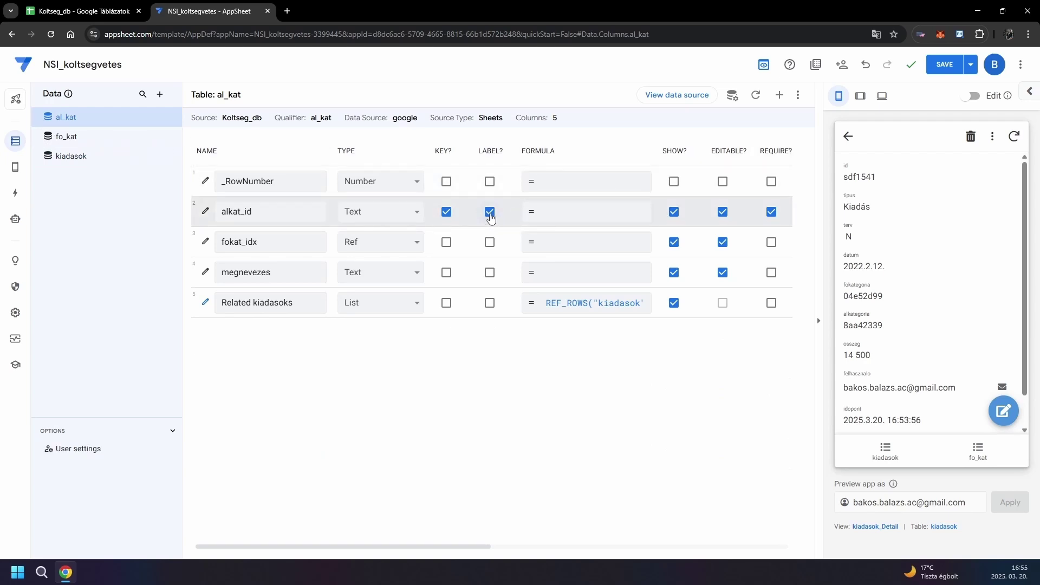
pyautogui.click(490, 272)
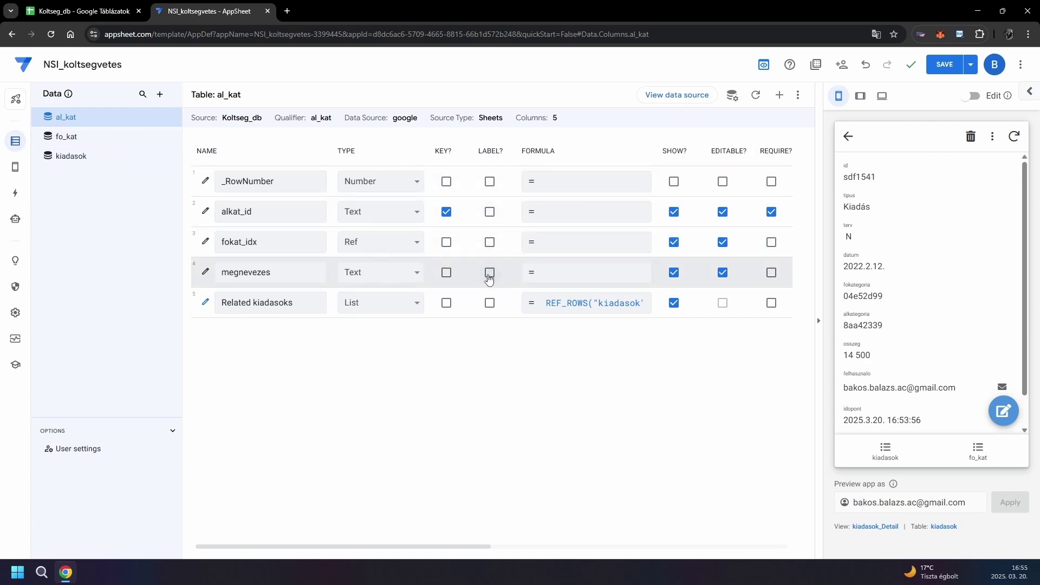
pyautogui.click(97, 142)
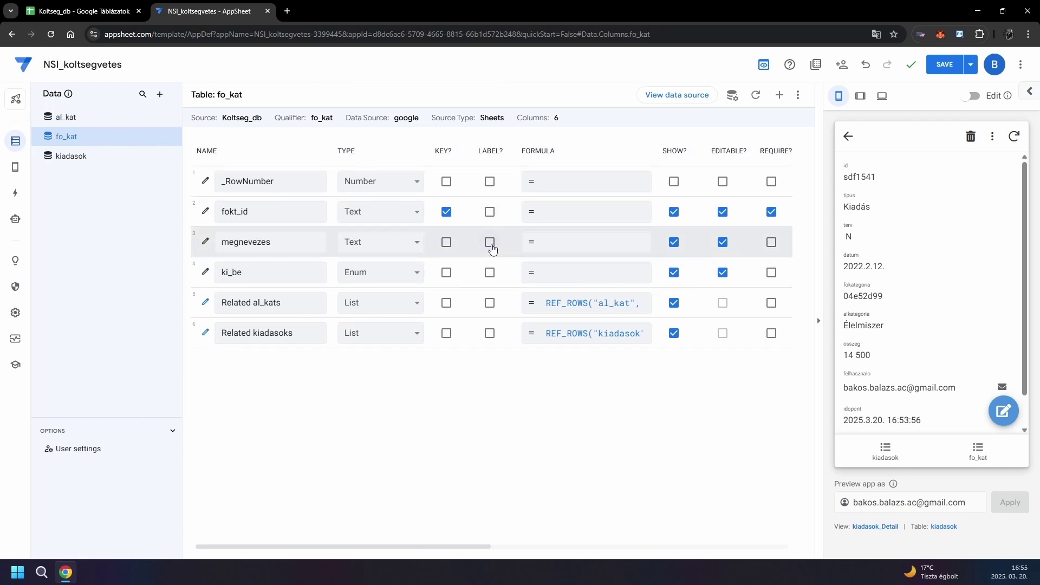
pyautogui.click(490, 243)
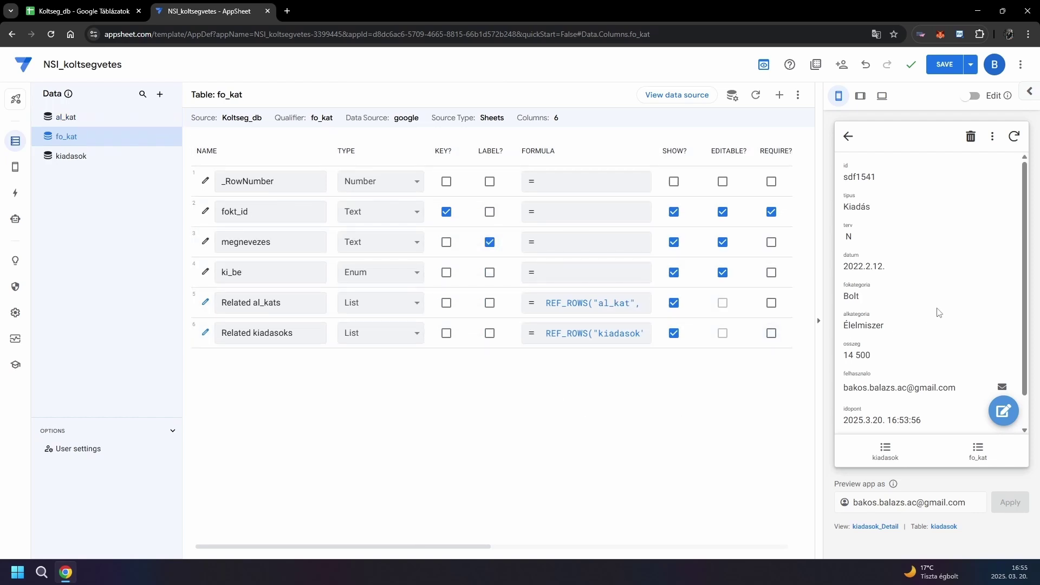
pyautogui.click(1001, 414)
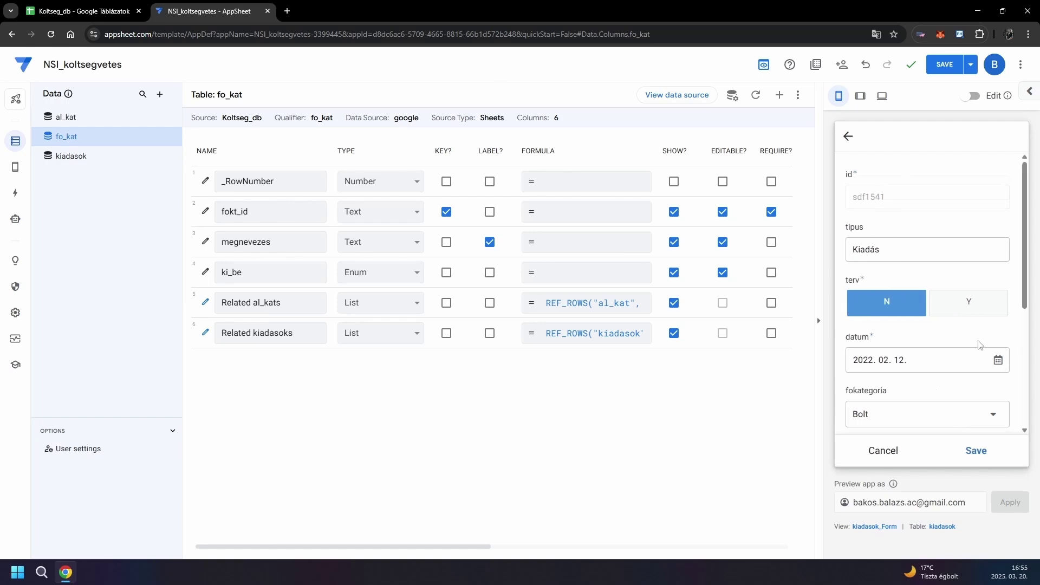
pyautogui.scroll(-3, 924, 303)
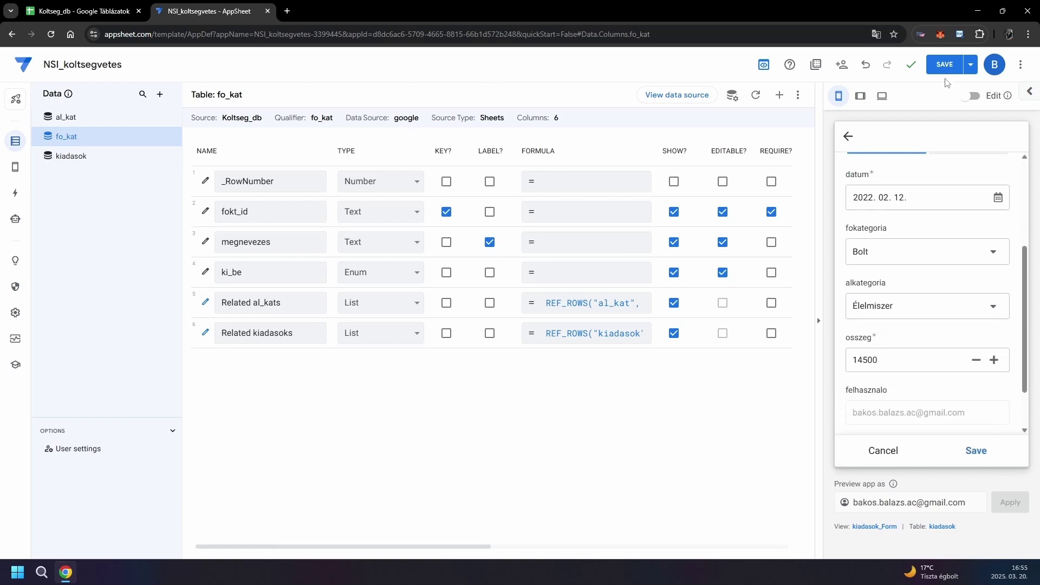
pyautogui.click(944, 64)
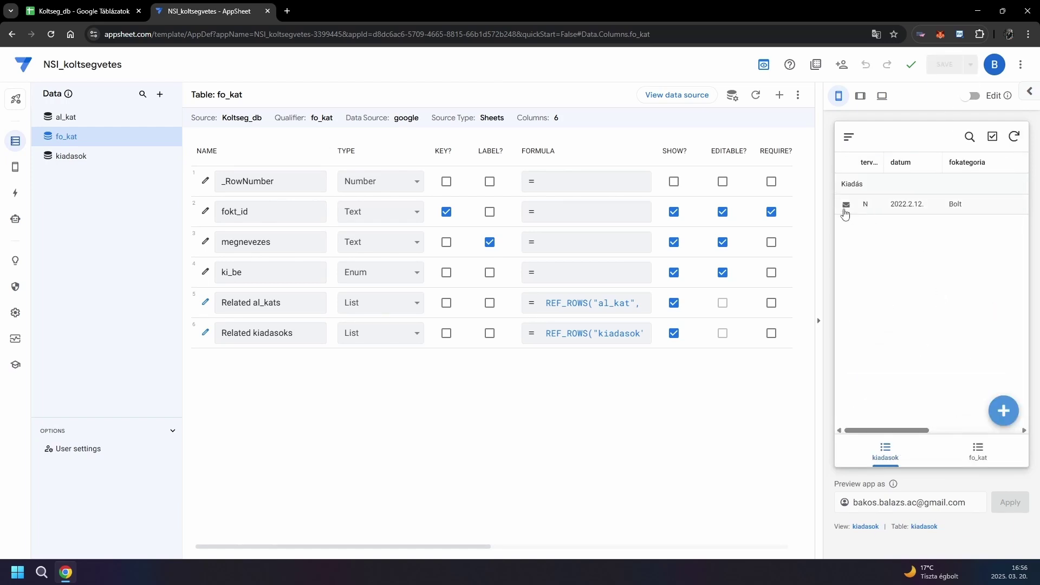
# Step: Remove the felhasznalo column from the kiadasok view's column order and save the app
pyautogui.click(864, 526)
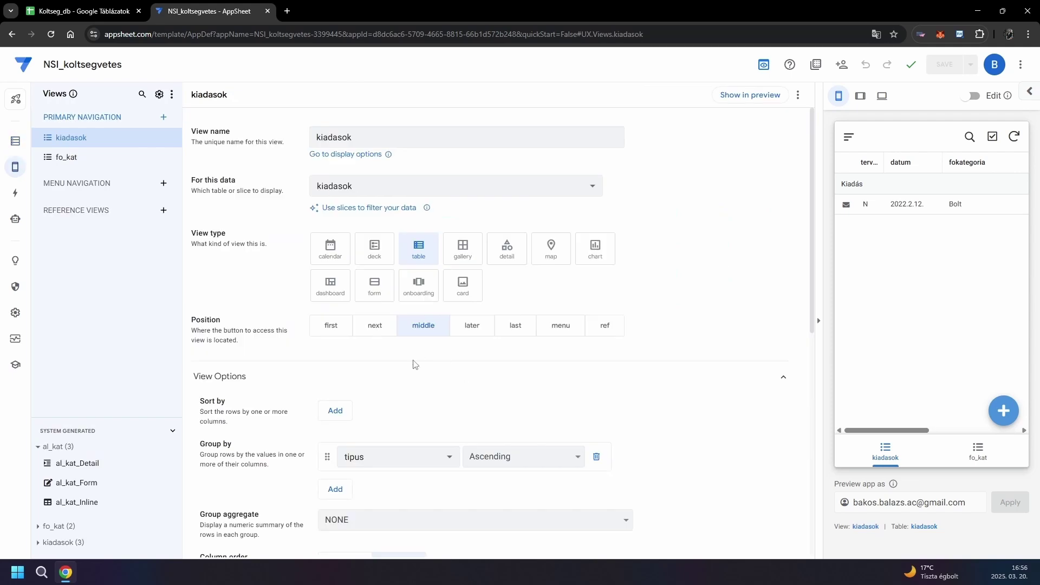
pyautogui.scroll(-5, 414, 364)
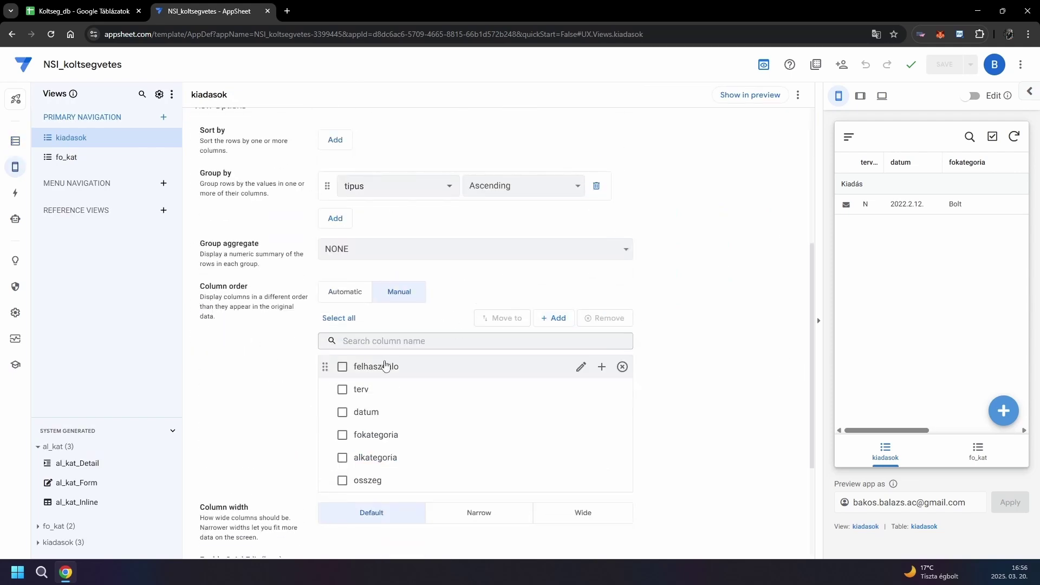
pyautogui.click(342, 367)
pyautogui.click(611, 316)
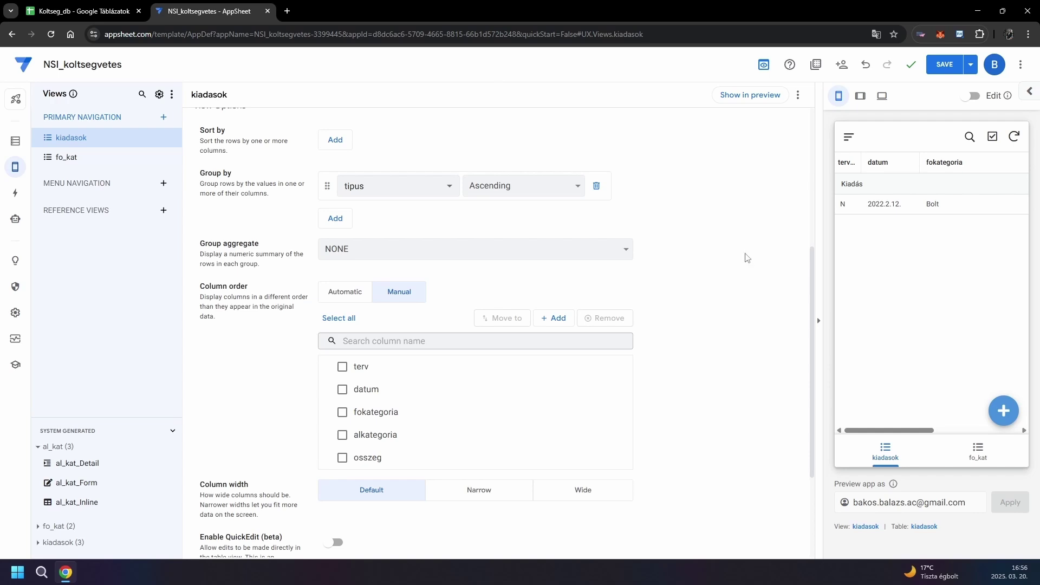
pyautogui.click(931, 64)
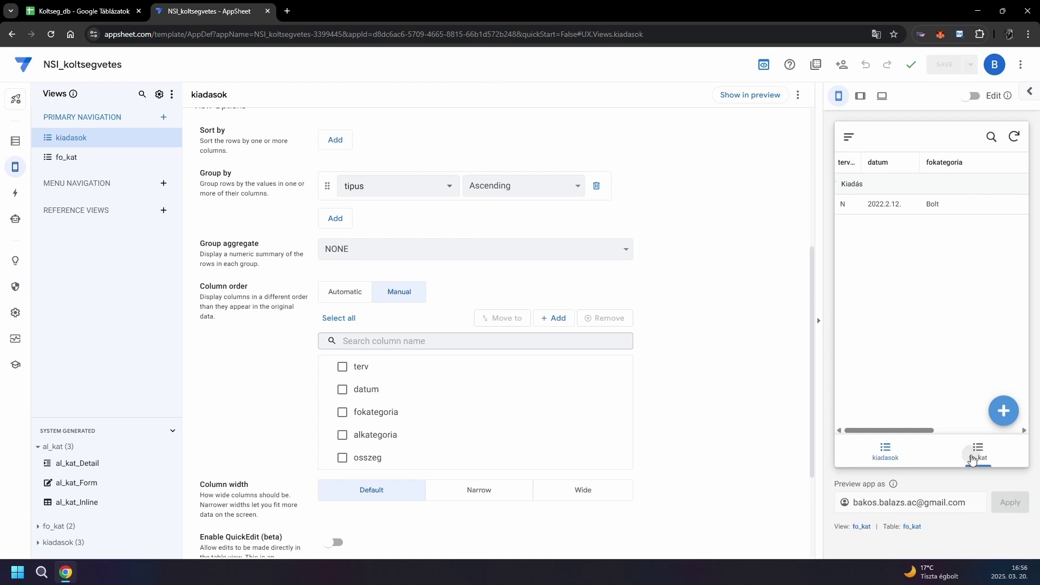
# Step: Set the fo_kat view's position to menu and open it from the app preview's navigation menu
pyautogui.click(976, 452)
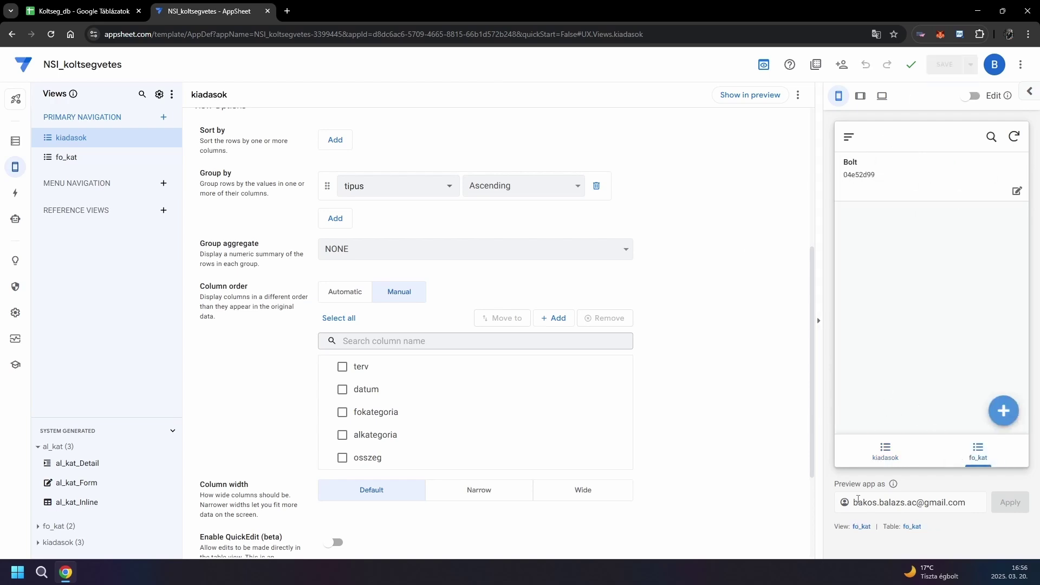
pyautogui.click(861, 526)
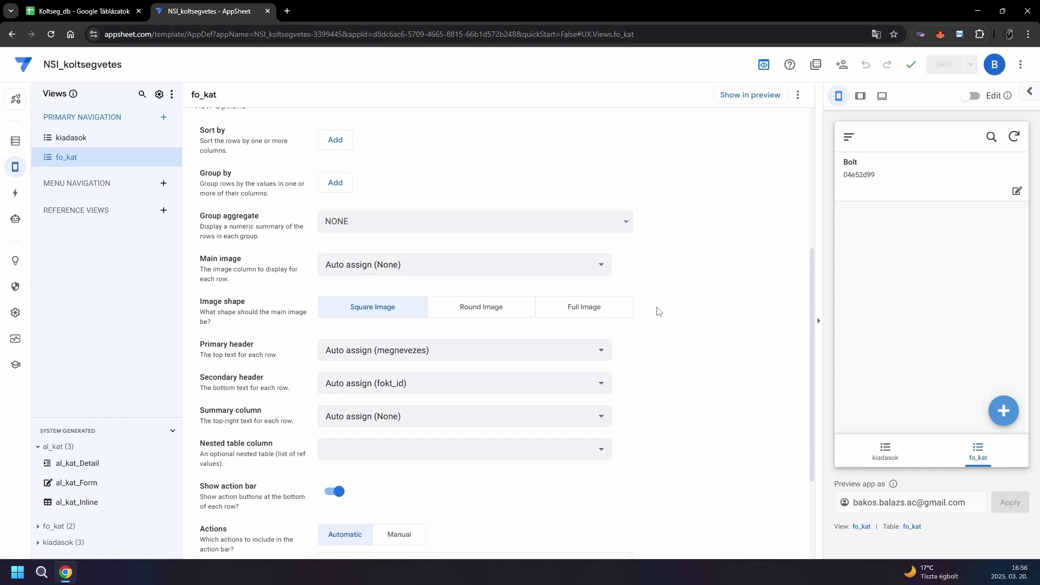
pyautogui.scroll(5, 680, 278)
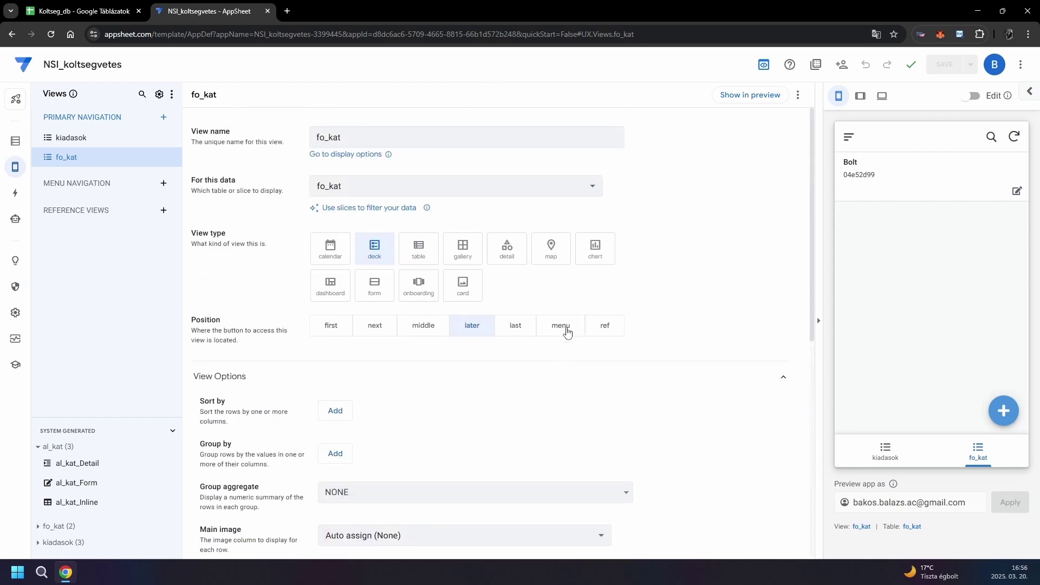
pyautogui.click(567, 331)
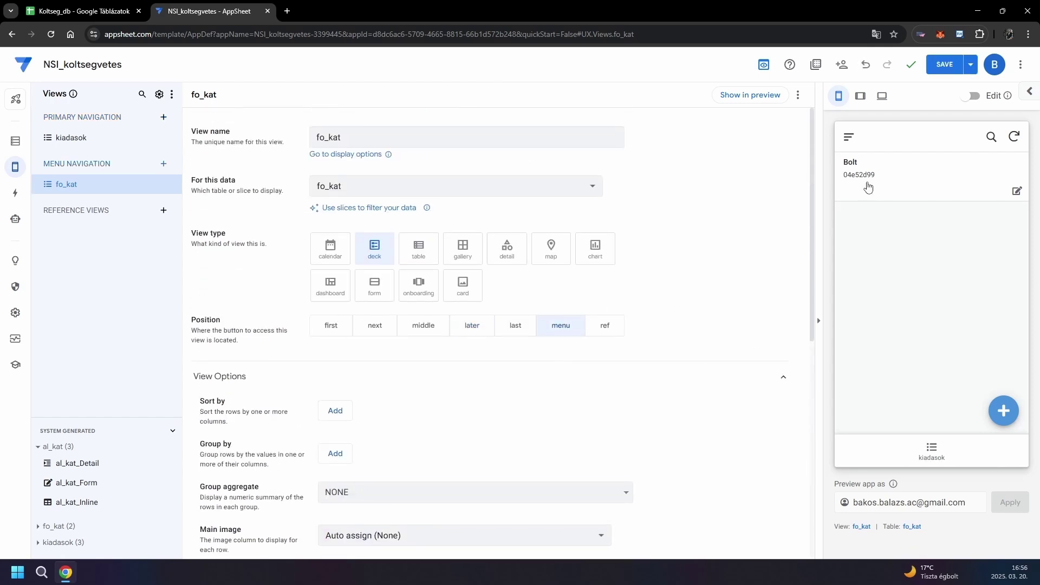
pyautogui.click(852, 139)
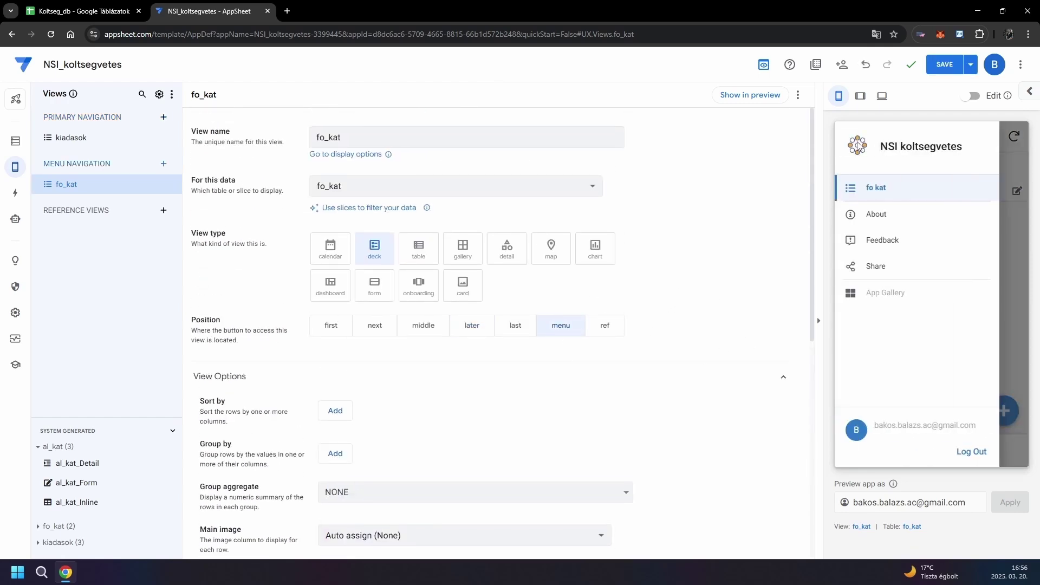
pyautogui.click(898, 191)
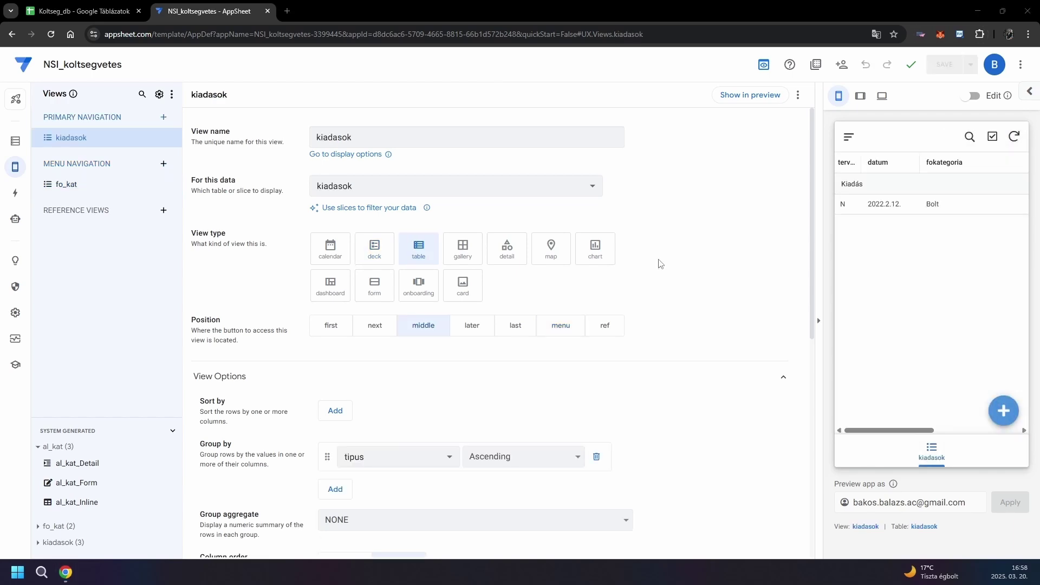
# Step: Start a new kiadasok record in the app preview with tipus Bevétel, terv Y and datum 2025. 03. 20
pyautogui.click(1003, 410)
pyautogui.click(951, 259)
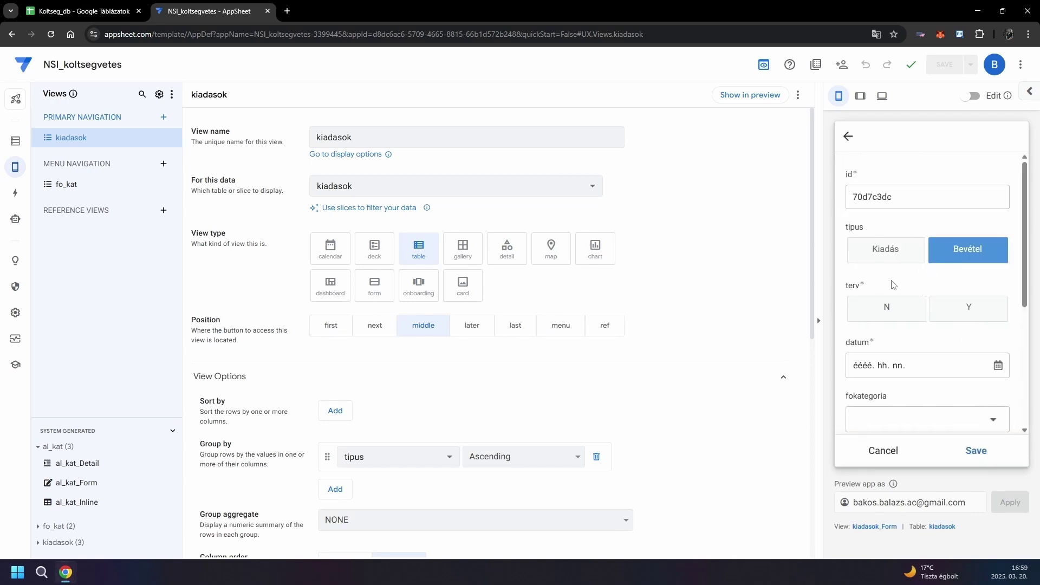
pyautogui.click(967, 309)
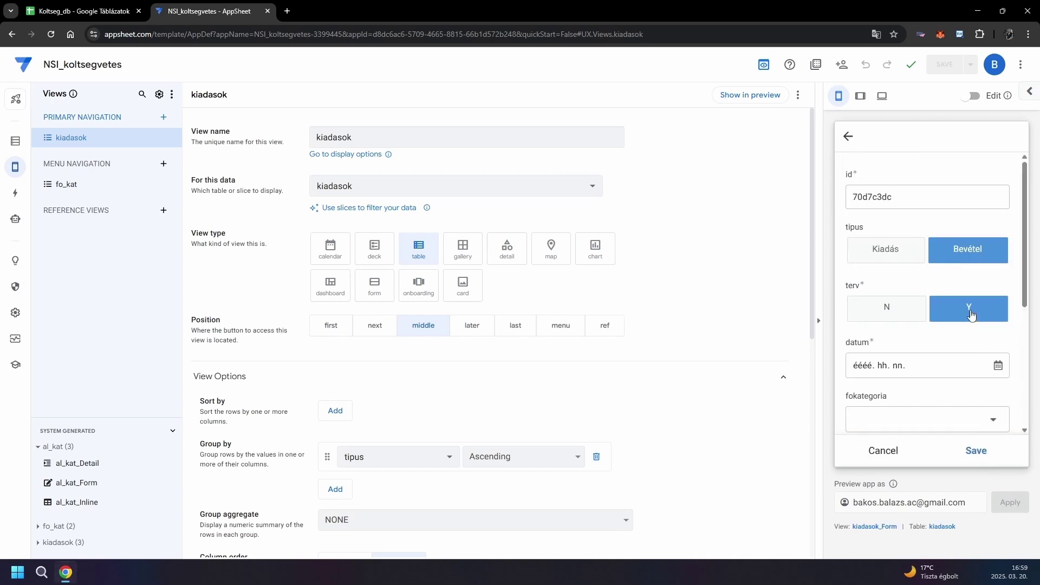
pyautogui.click(999, 368)
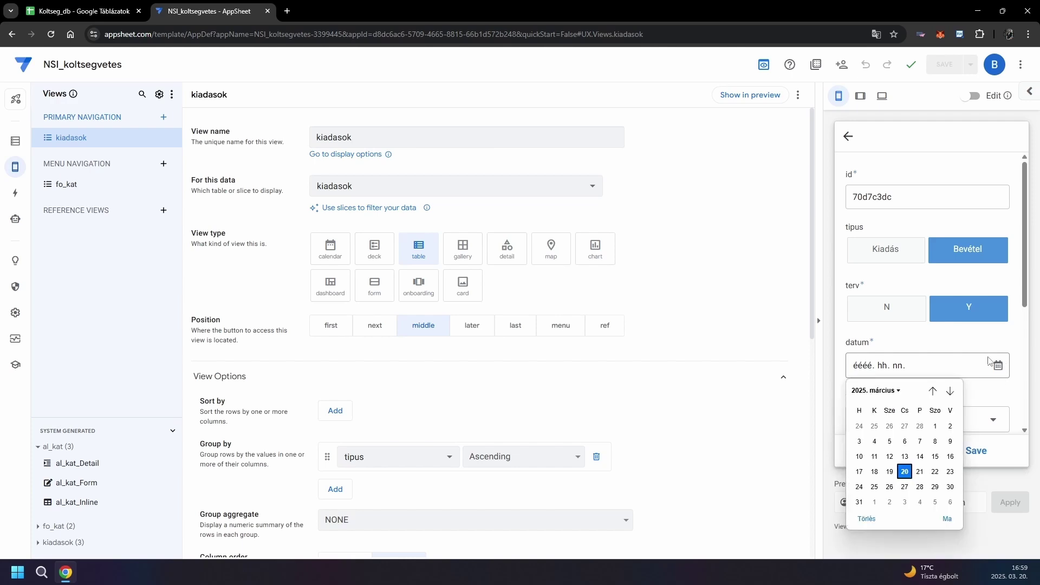
pyautogui.click(908, 474)
pyautogui.scroll(-3, 921, 337)
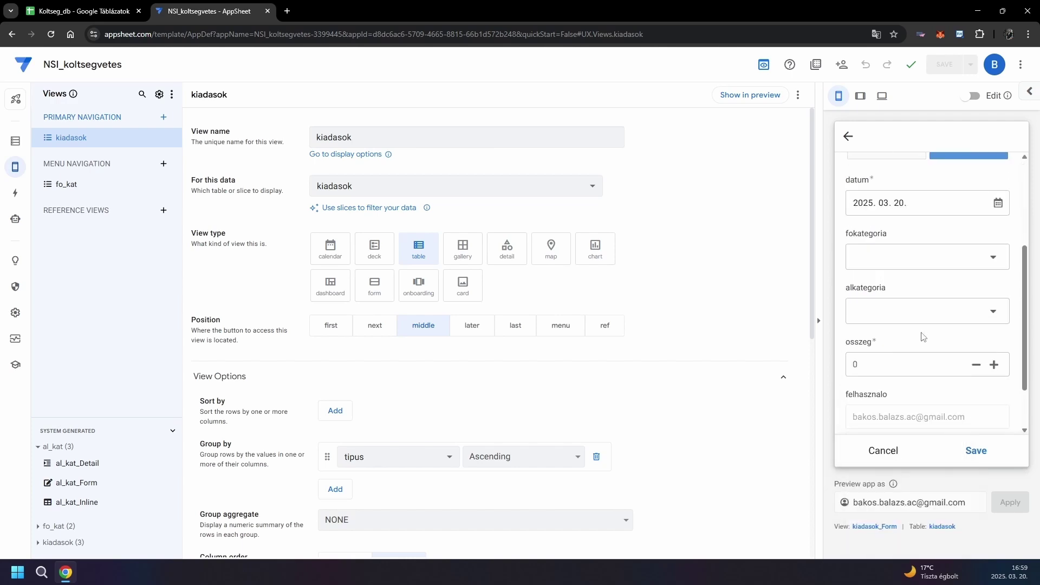
pyautogui.scroll(1, 878, 233)
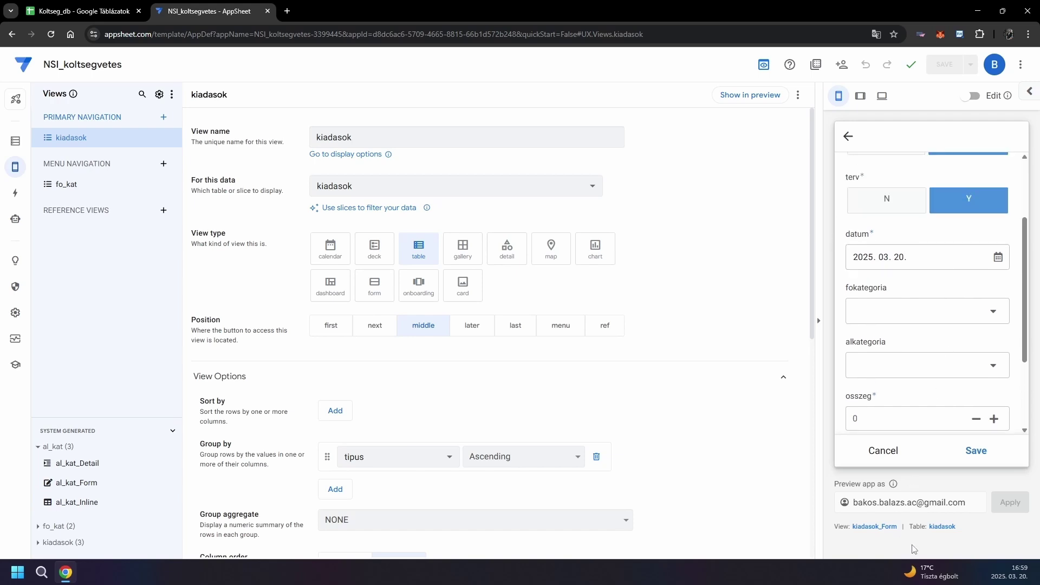
# Step: Make the datum column of the kiadasok table optional, and clear the date in the new record
pyautogui.click(942, 527)
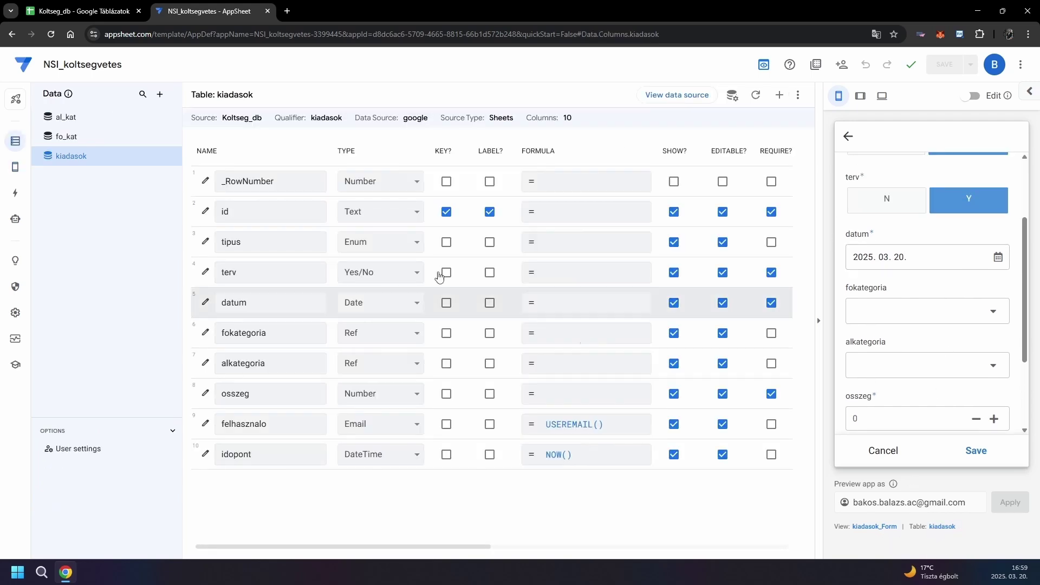
pyautogui.click(205, 302)
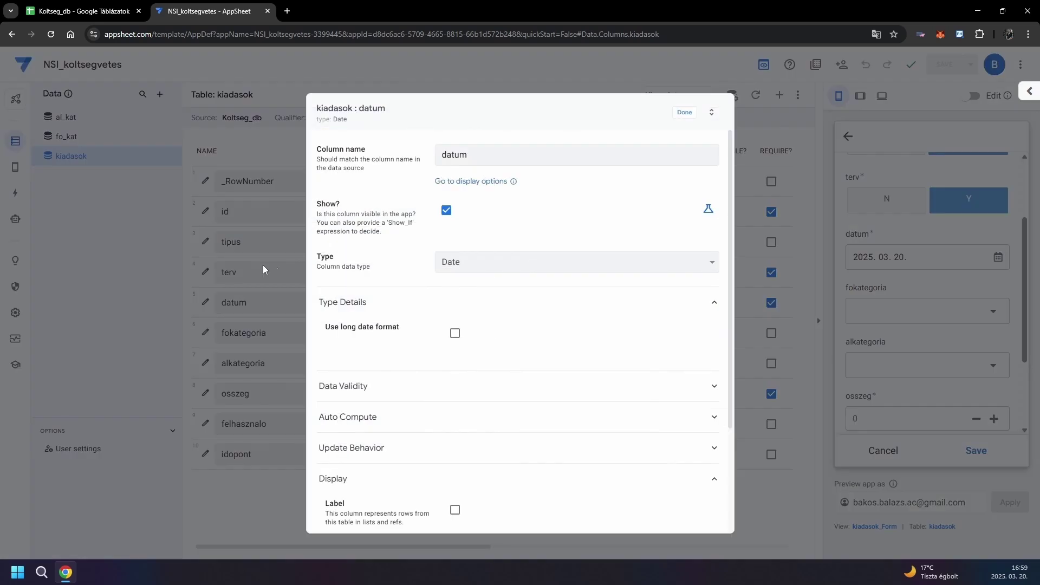
pyautogui.scroll(-1, 379, 287)
pyautogui.click(366, 332)
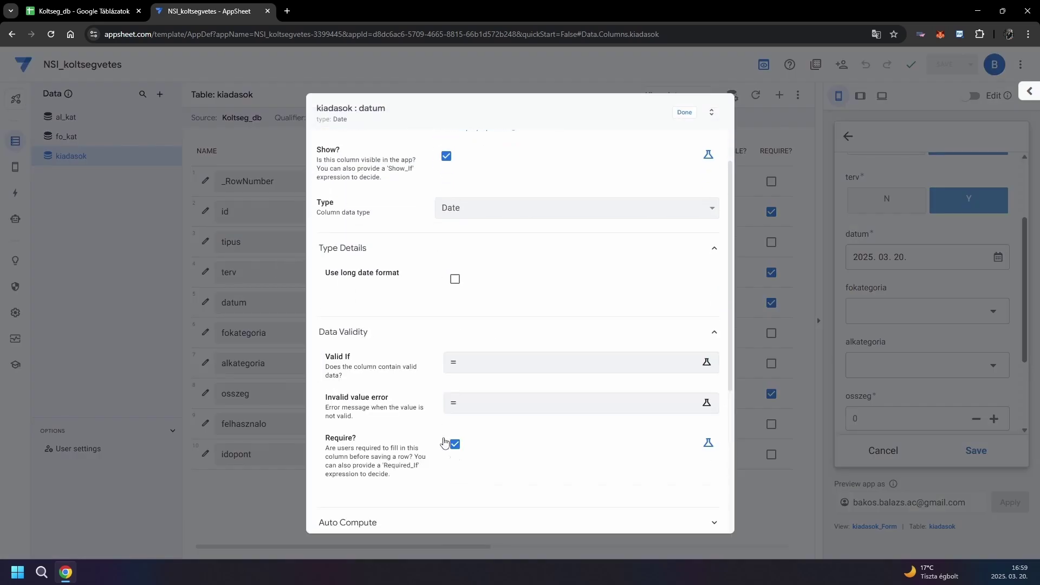
pyautogui.click(455, 442)
pyautogui.click(681, 113)
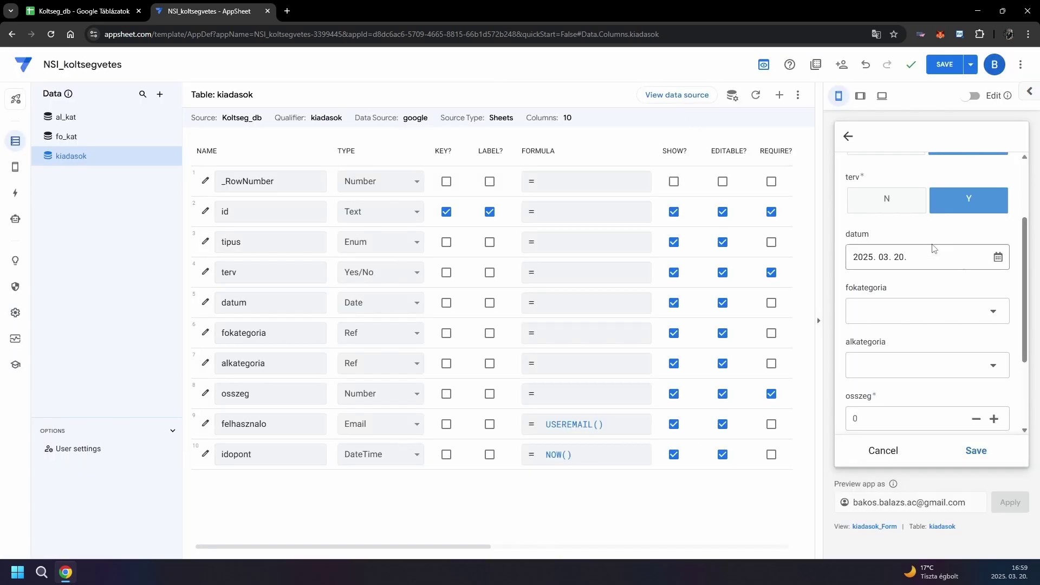
pyautogui.click(998, 256)
pyautogui.click(868, 412)
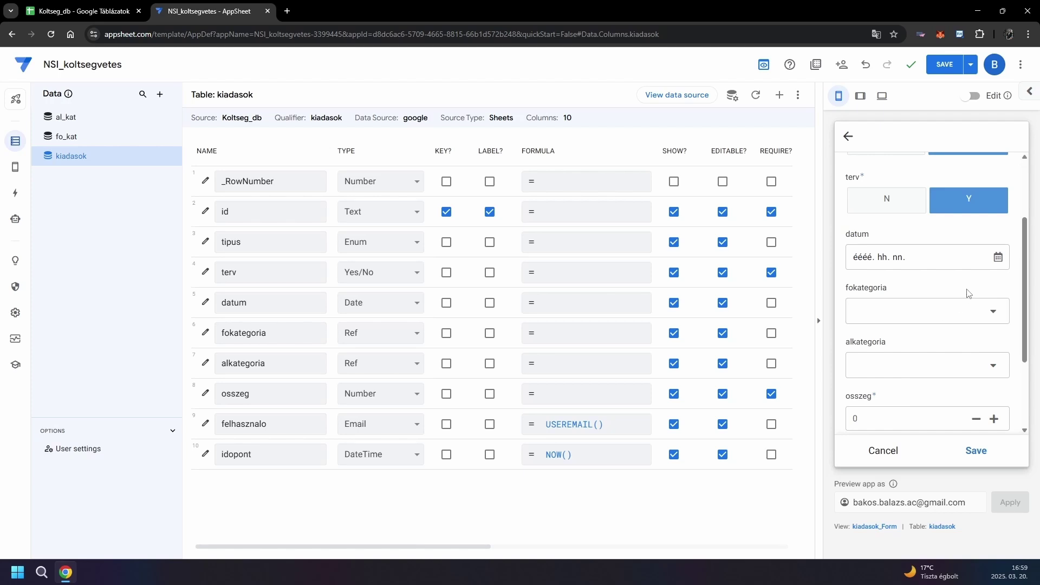
# Step: Add a new fokategoria entry named Fizetés with ki_be set to Bevétel to the new record
pyautogui.click(979, 313)
pyautogui.scroll(-2, 989, 343)
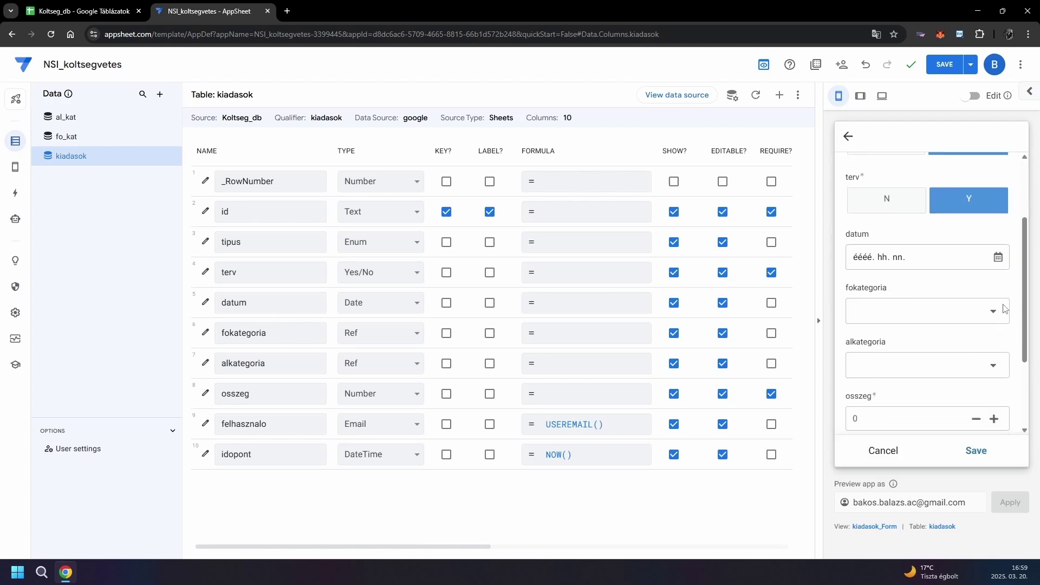
pyautogui.click(1005, 309)
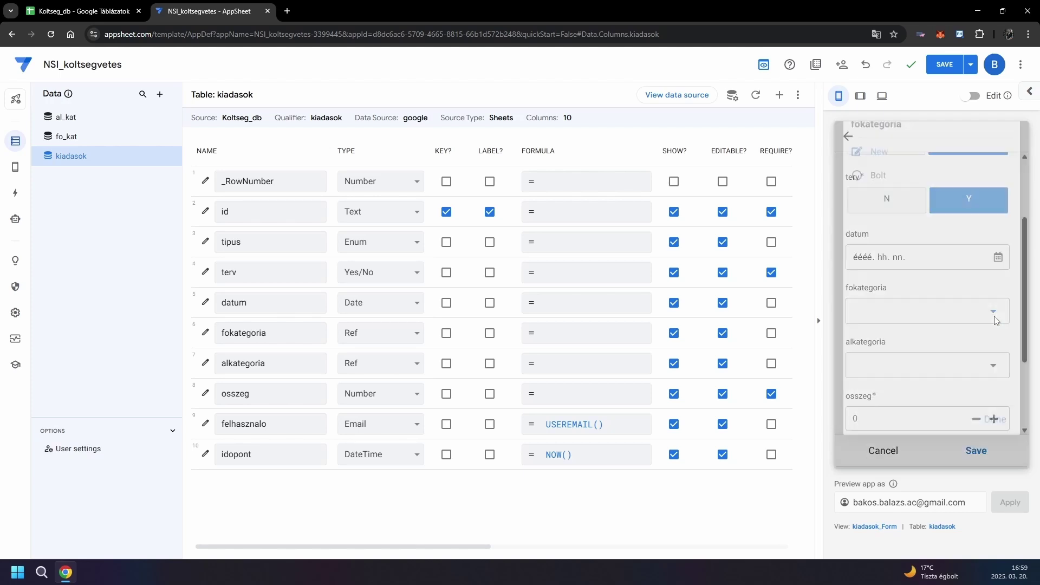
pyautogui.click(881, 172)
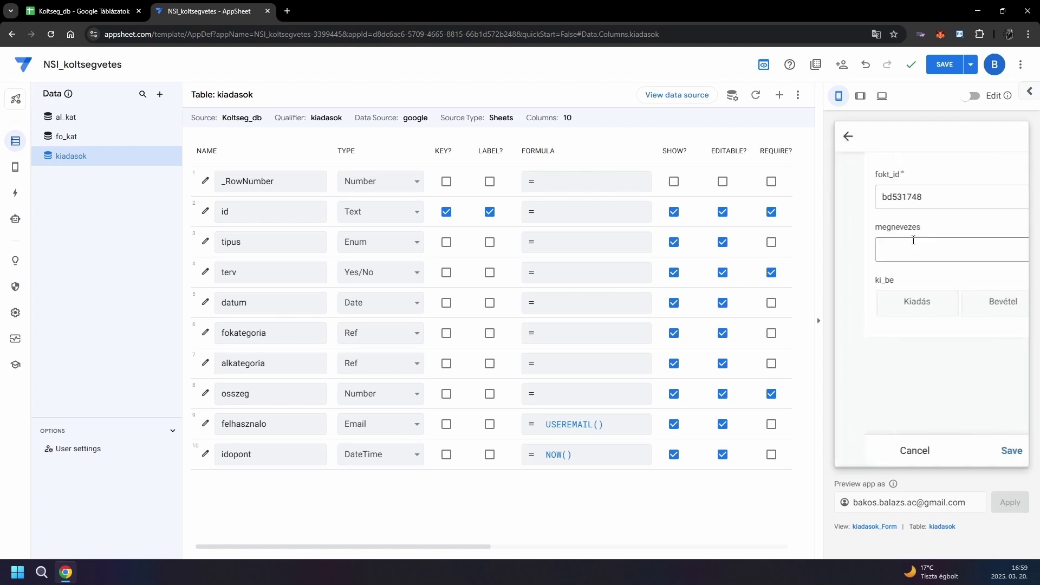
pyautogui.click(925, 247)
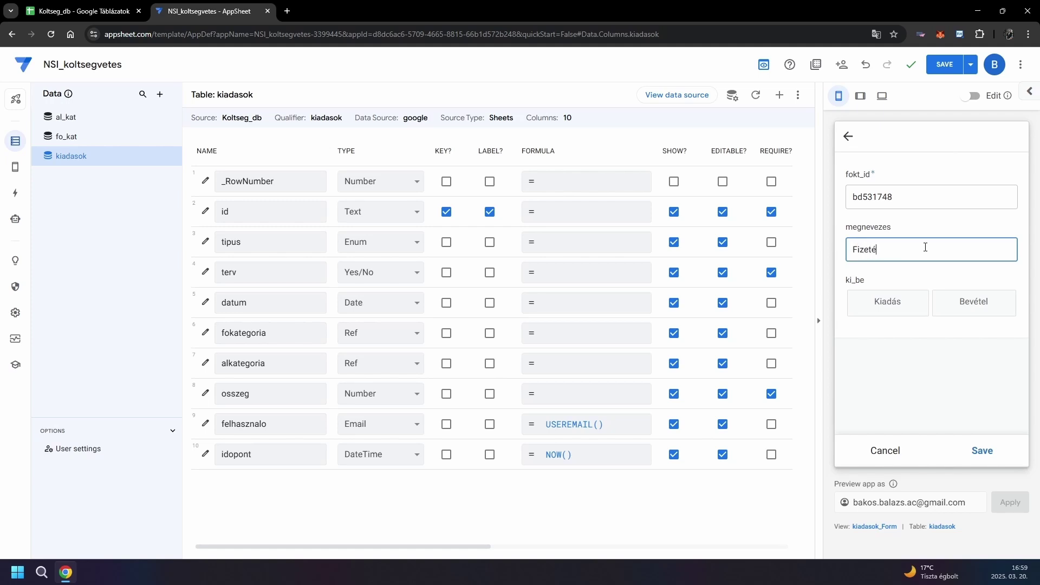
pyautogui.click(978, 301)
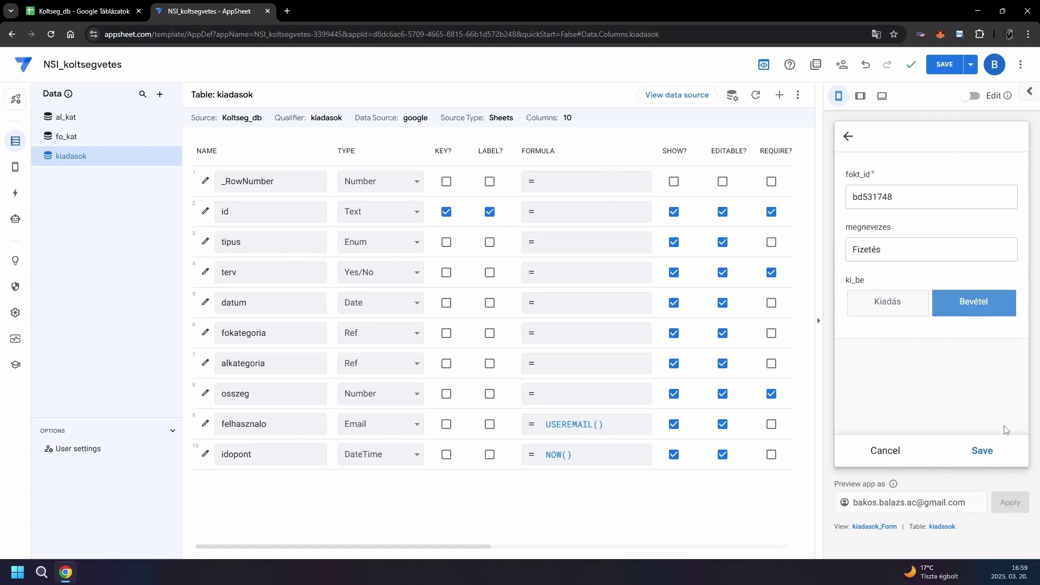
pyautogui.click(981, 450)
# Step: Add a new alkategoria entry named Apu, with fokat_idx set to Fizetés, to the new kiadasok record
pyautogui.scroll(-3, 942, 355)
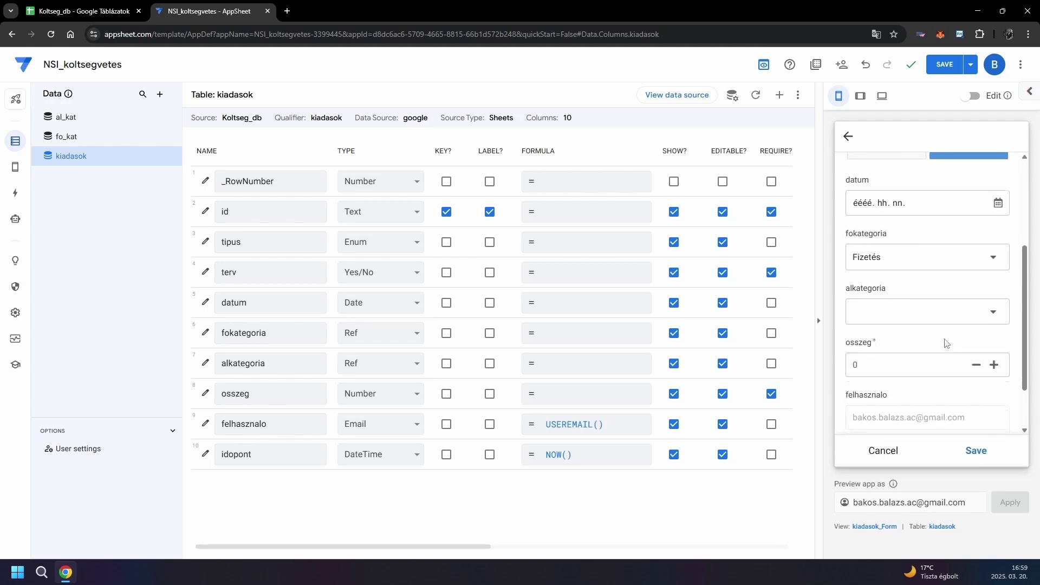
pyautogui.click(986, 317)
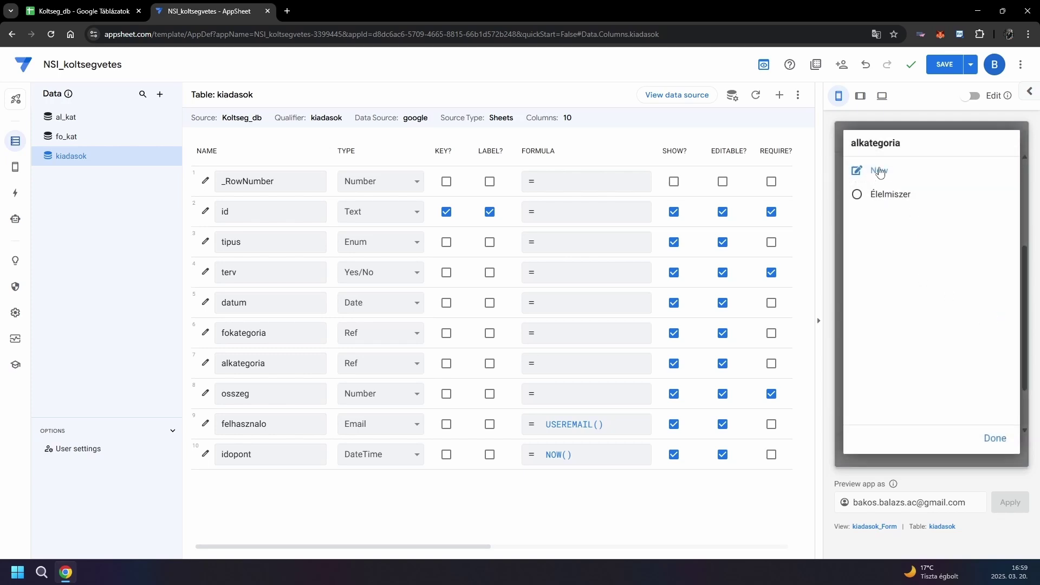
pyautogui.click(838, 235)
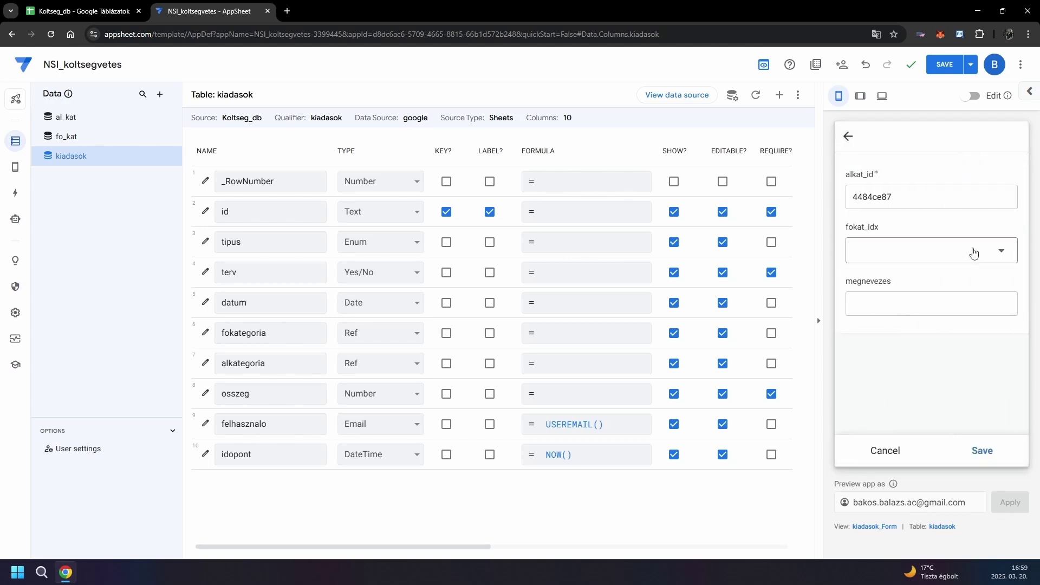
pyautogui.click(975, 250)
pyautogui.click(889, 201)
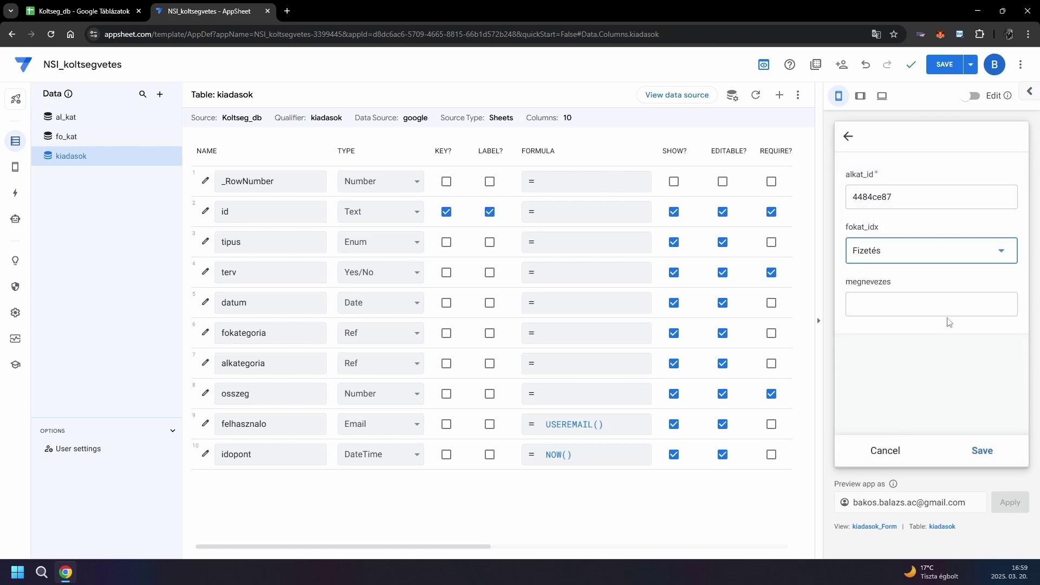
pyautogui.click(934, 312)
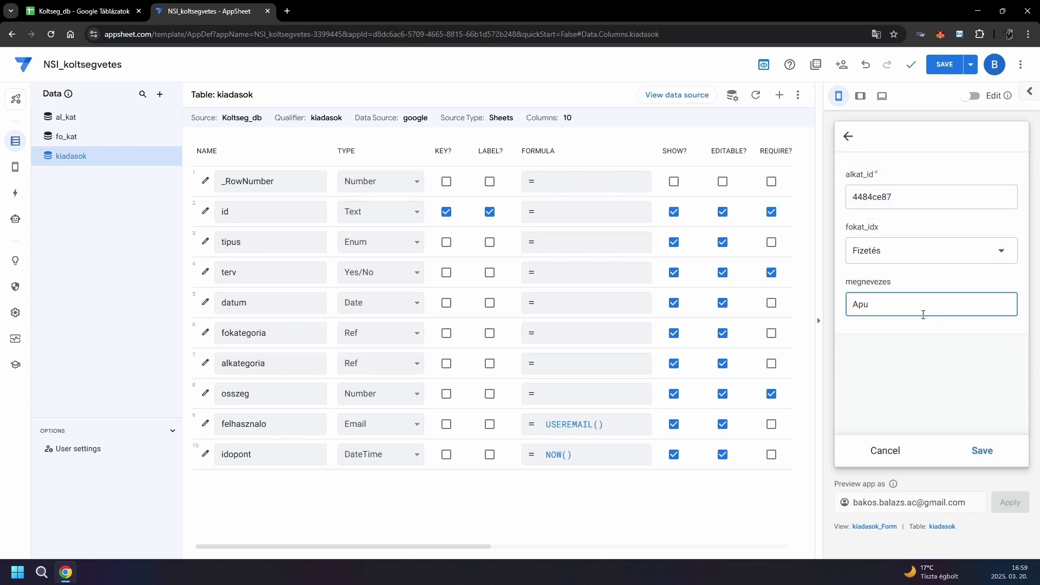
pyautogui.click(981, 450)
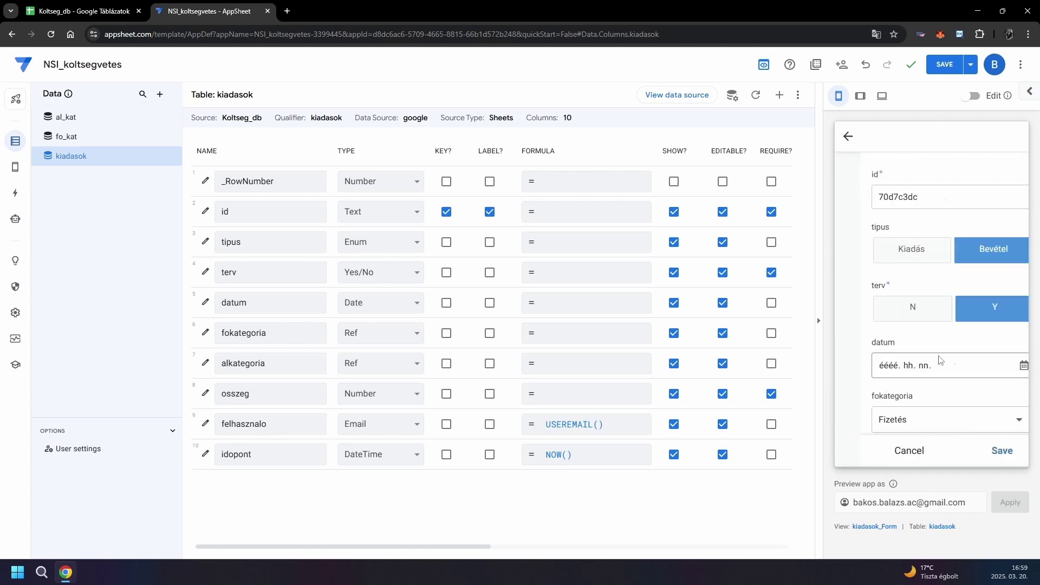
# Step: Set the new record's osszeg to 485652 and save the record
pyautogui.scroll(-4, 929, 339)
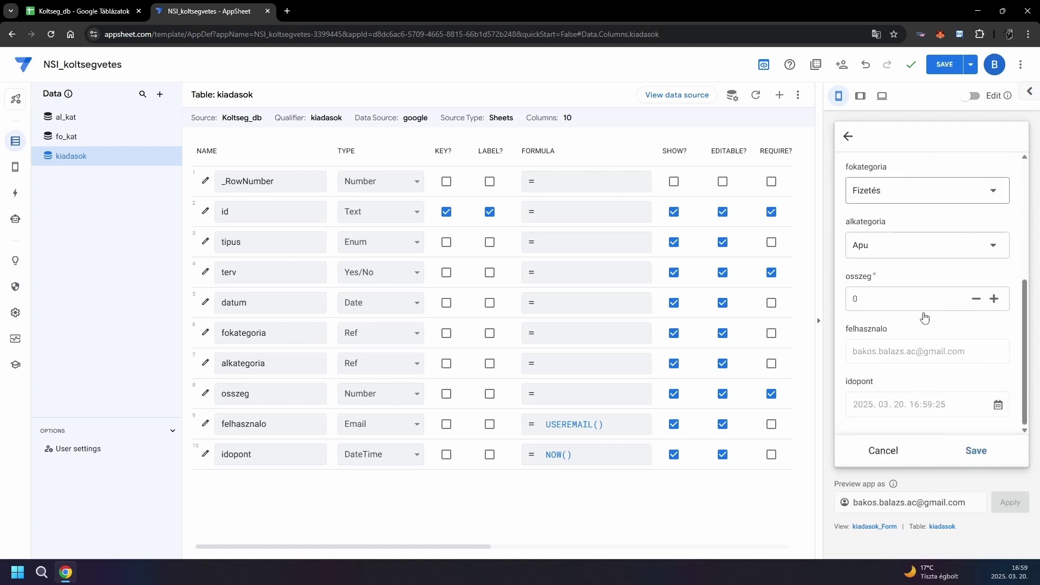
pyautogui.click(896, 299)
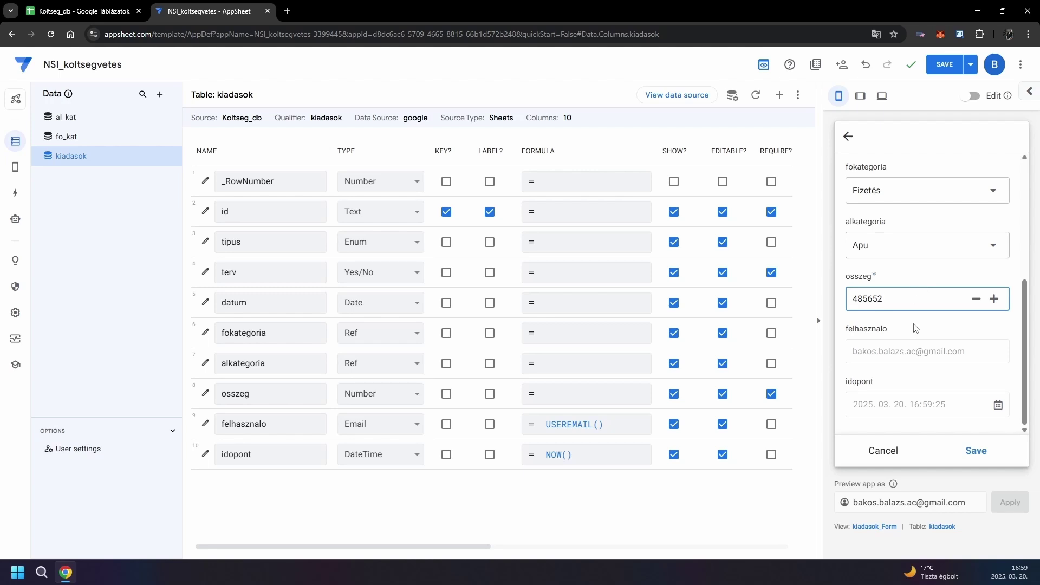
pyautogui.click(980, 455)
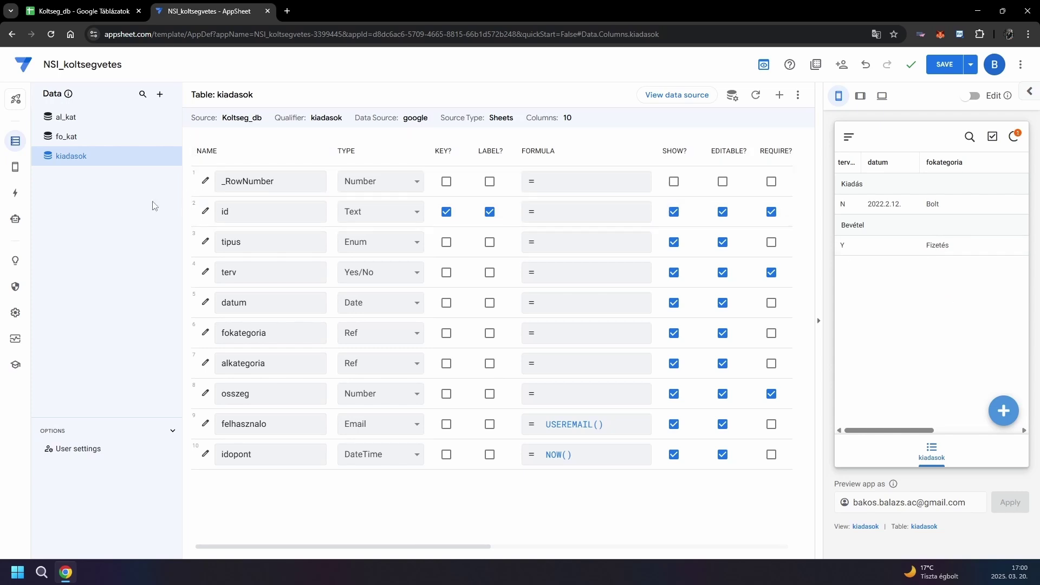
# Step: Create a primary navigation view named Grafikon for the kiadasok table, with the view type chart
pyautogui.moveTo(19, 169)
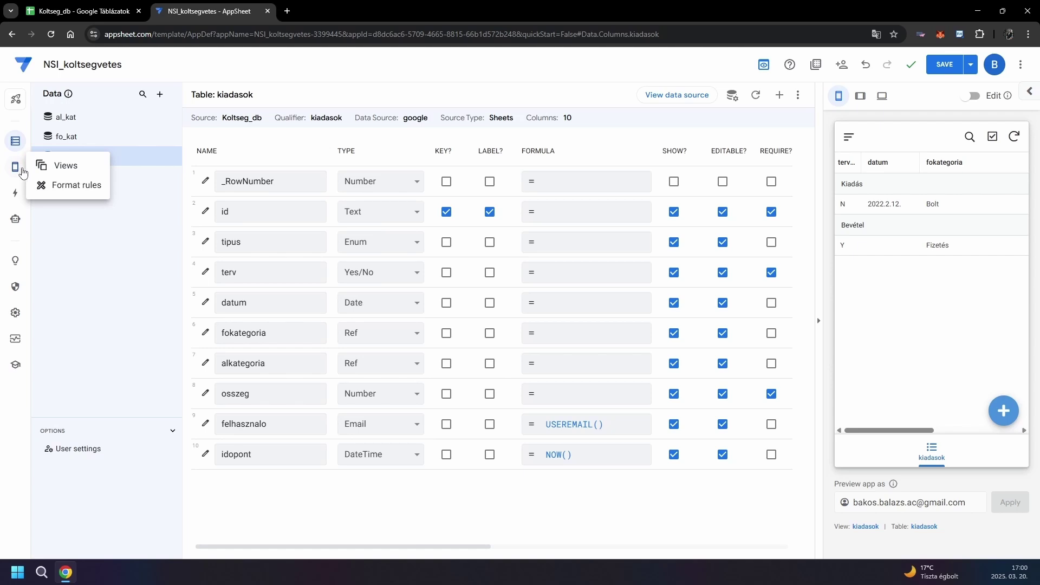
pyautogui.click(21, 170)
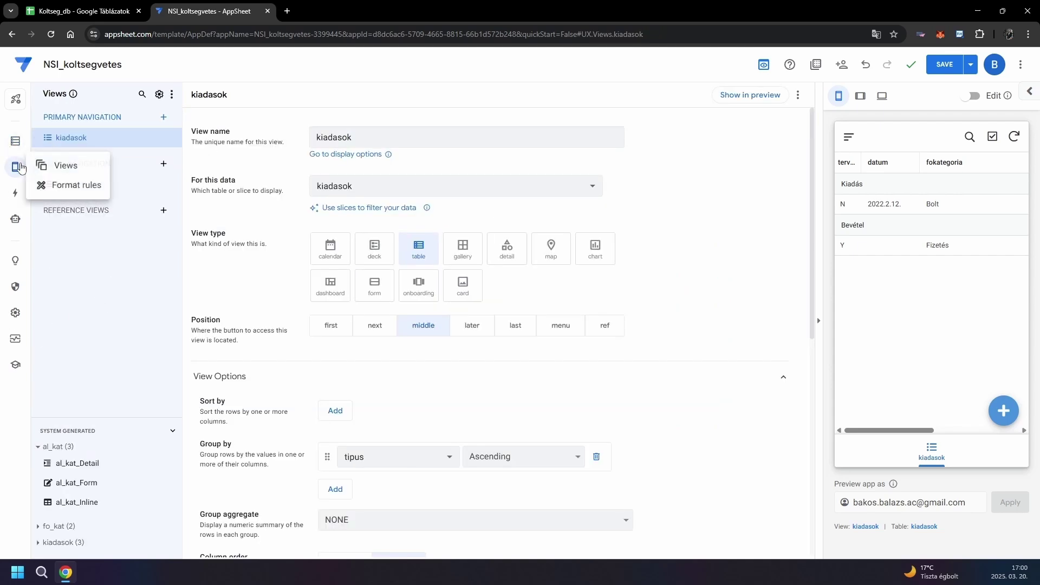
pyautogui.click(164, 118)
pyautogui.click(378, 390)
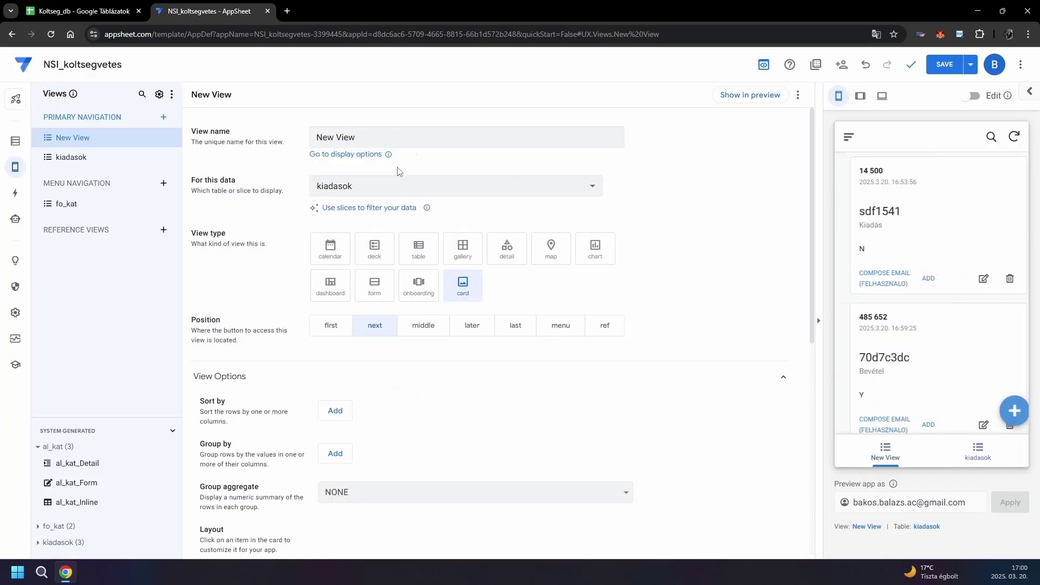
pyautogui.write('Grafikon')
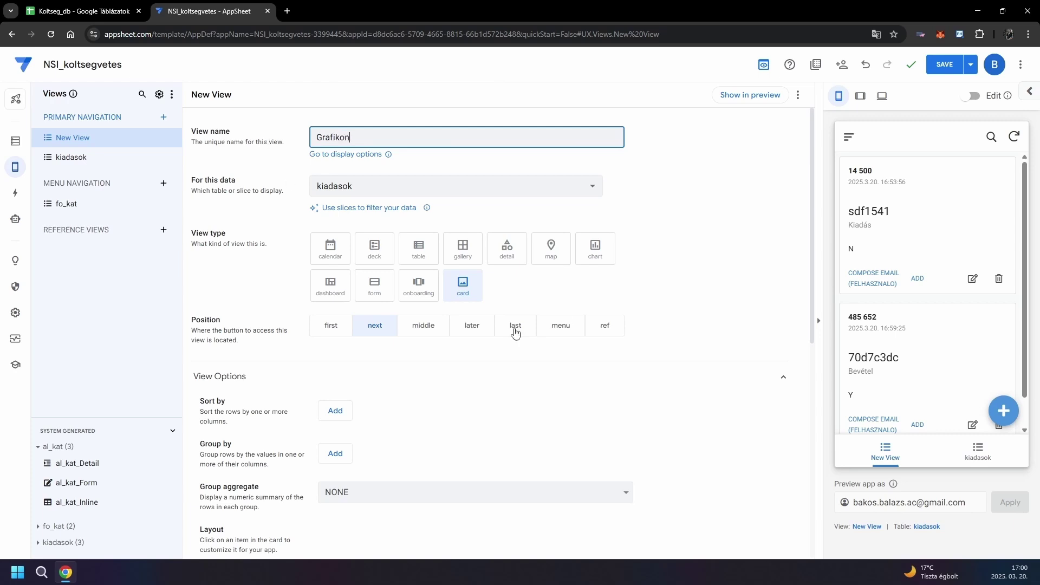
pyautogui.click(599, 249)
# Step: Add tipus as the chart column of the Grafikon view
pyautogui.scroll(-2, 688, 265)
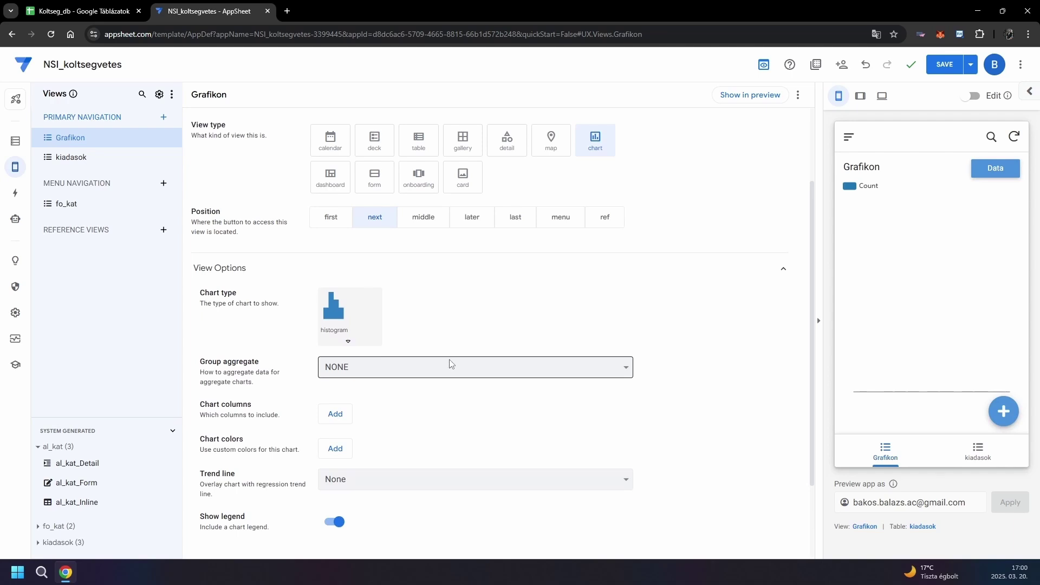
pyautogui.click(335, 414)
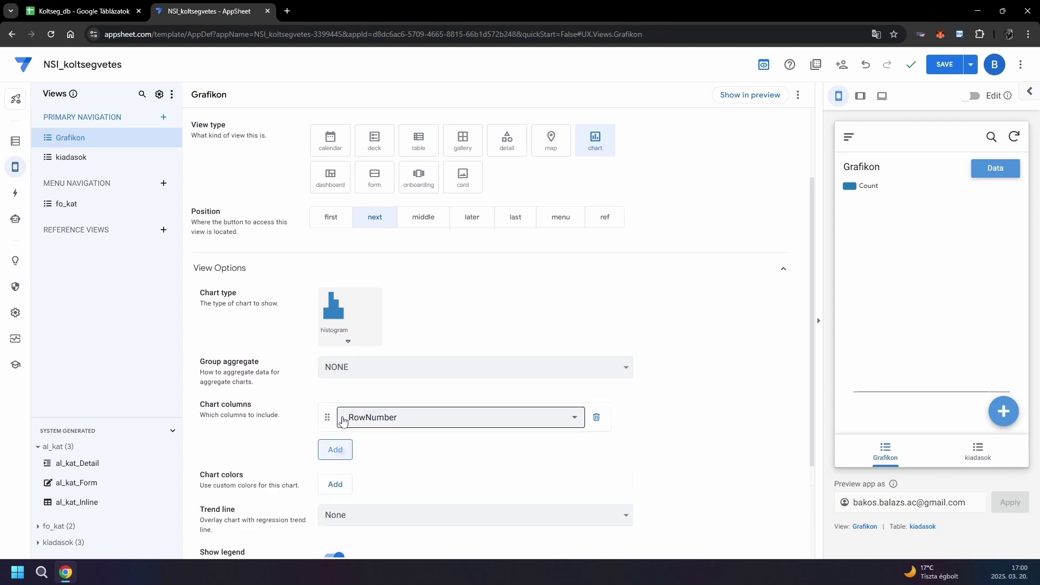
pyautogui.click(399, 419)
pyautogui.click(410, 398)
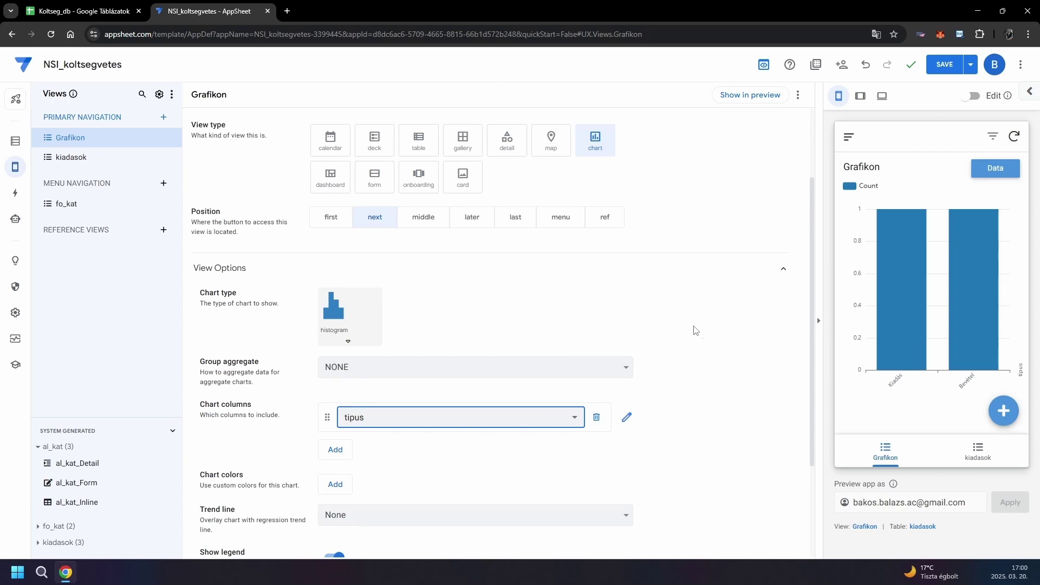
# Step: Set the Grafikon chart's group aggregate to SUM :: osszeg and save the app
pyautogui.click(517, 369)
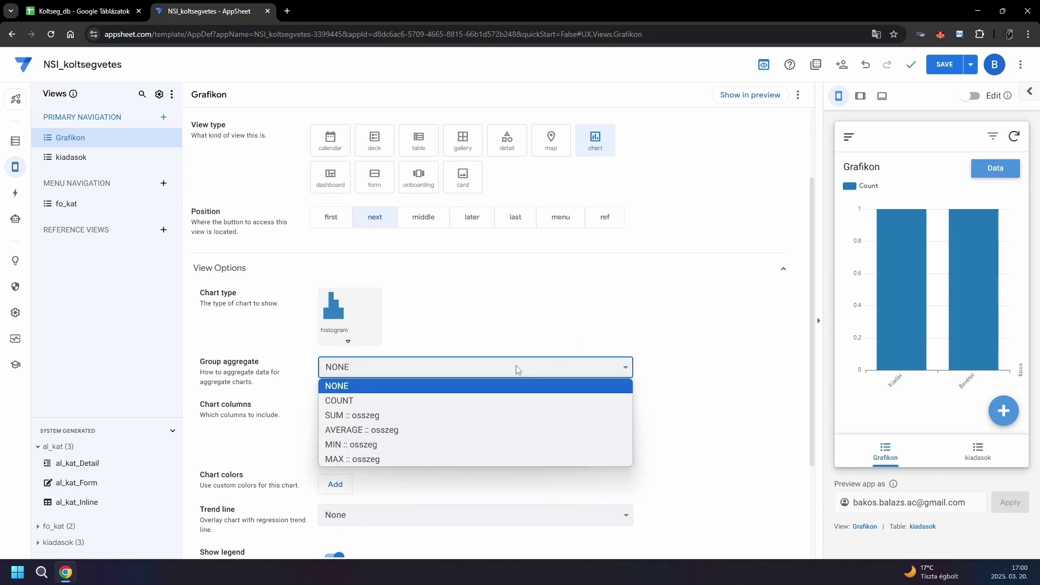
pyautogui.click(476, 413)
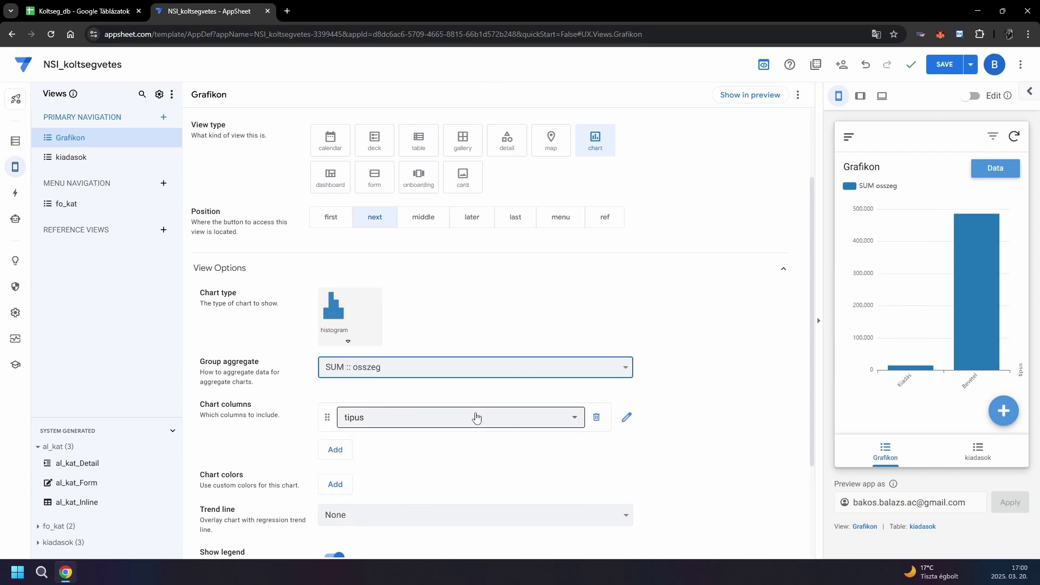
pyautogui.scroll(-2, 664, 325)
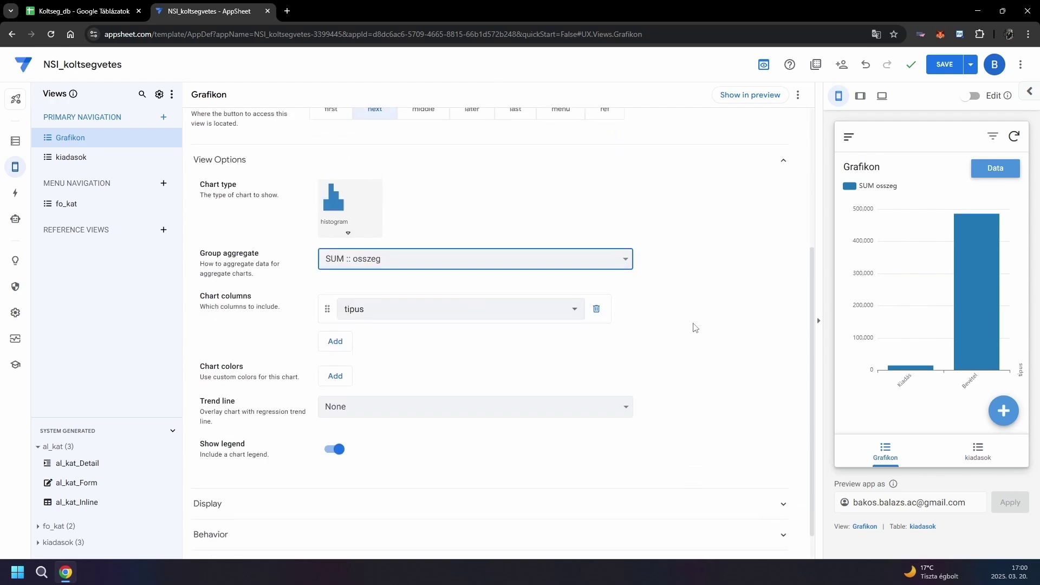
pyautogui.click(944, 66)
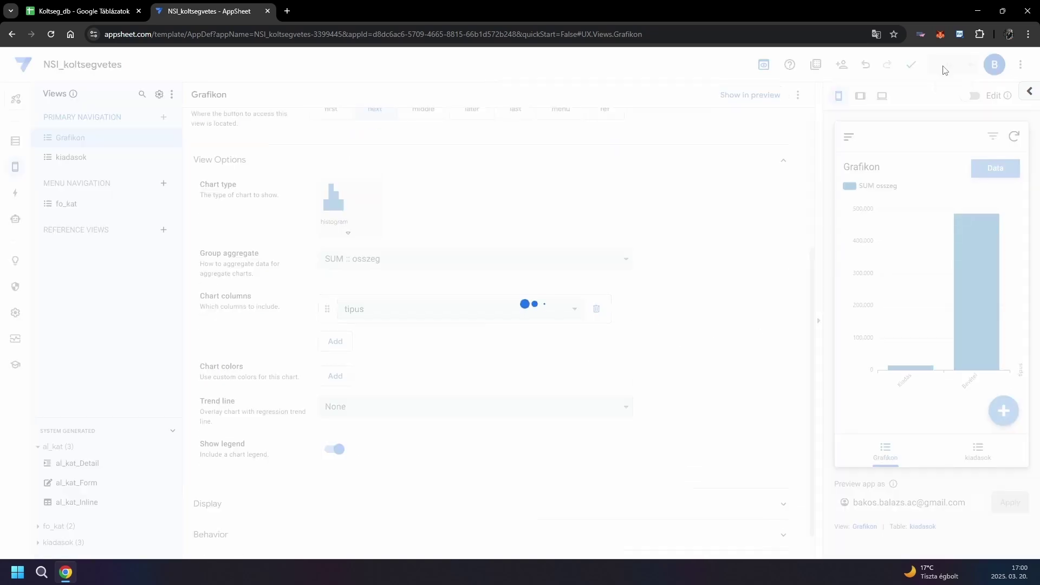